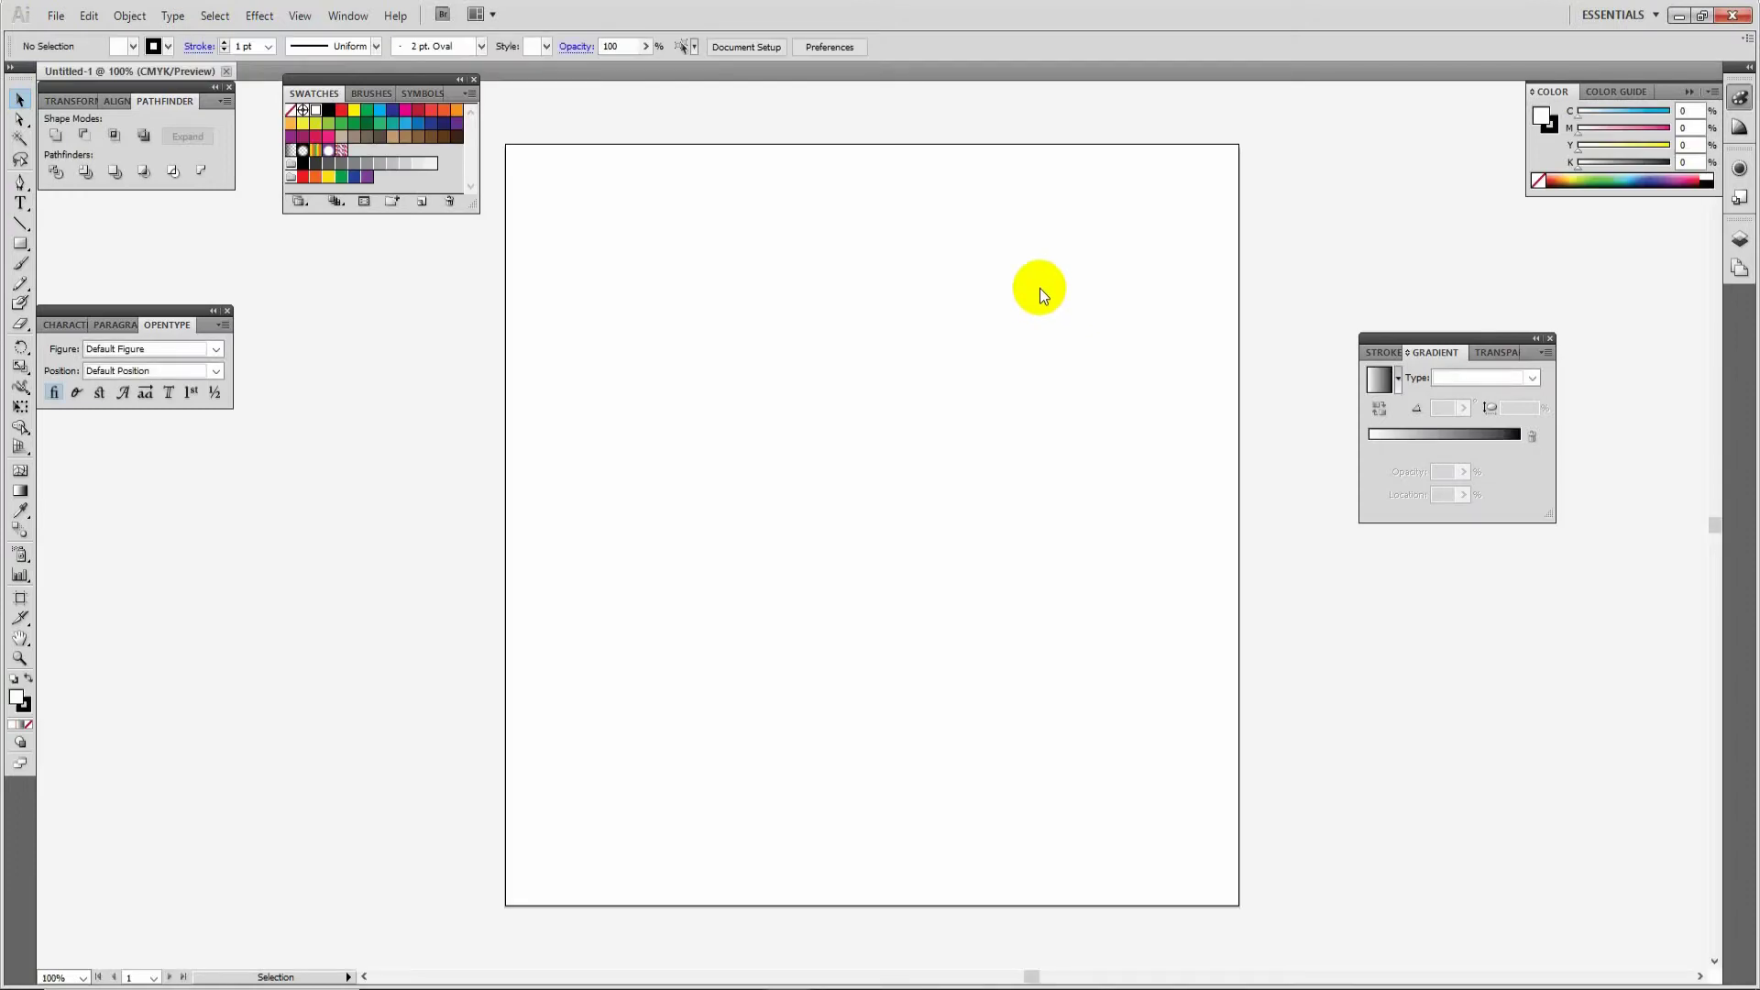
Step: Draw a closed left half-oval with a straight vertical right edge using the Pen tool, about 191 px tall, in the upper artboard
click(19, 183)
click(838, 243)
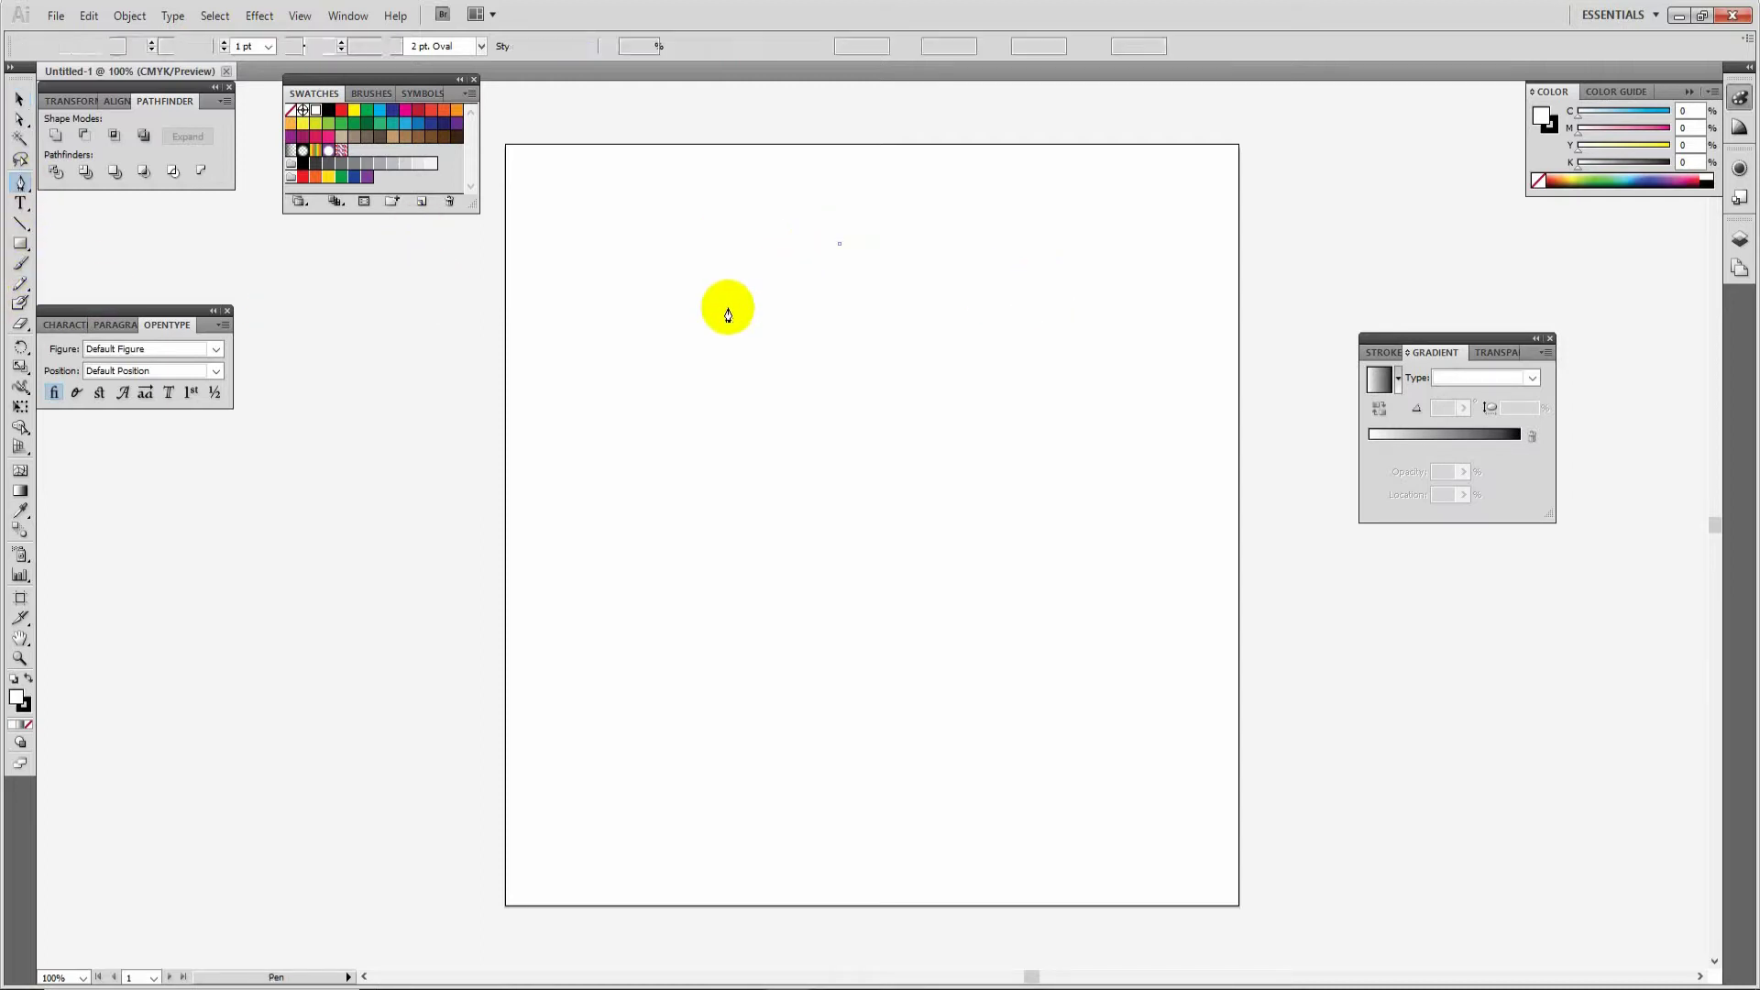
drag(726, 311, 719, 377)
key(alt)
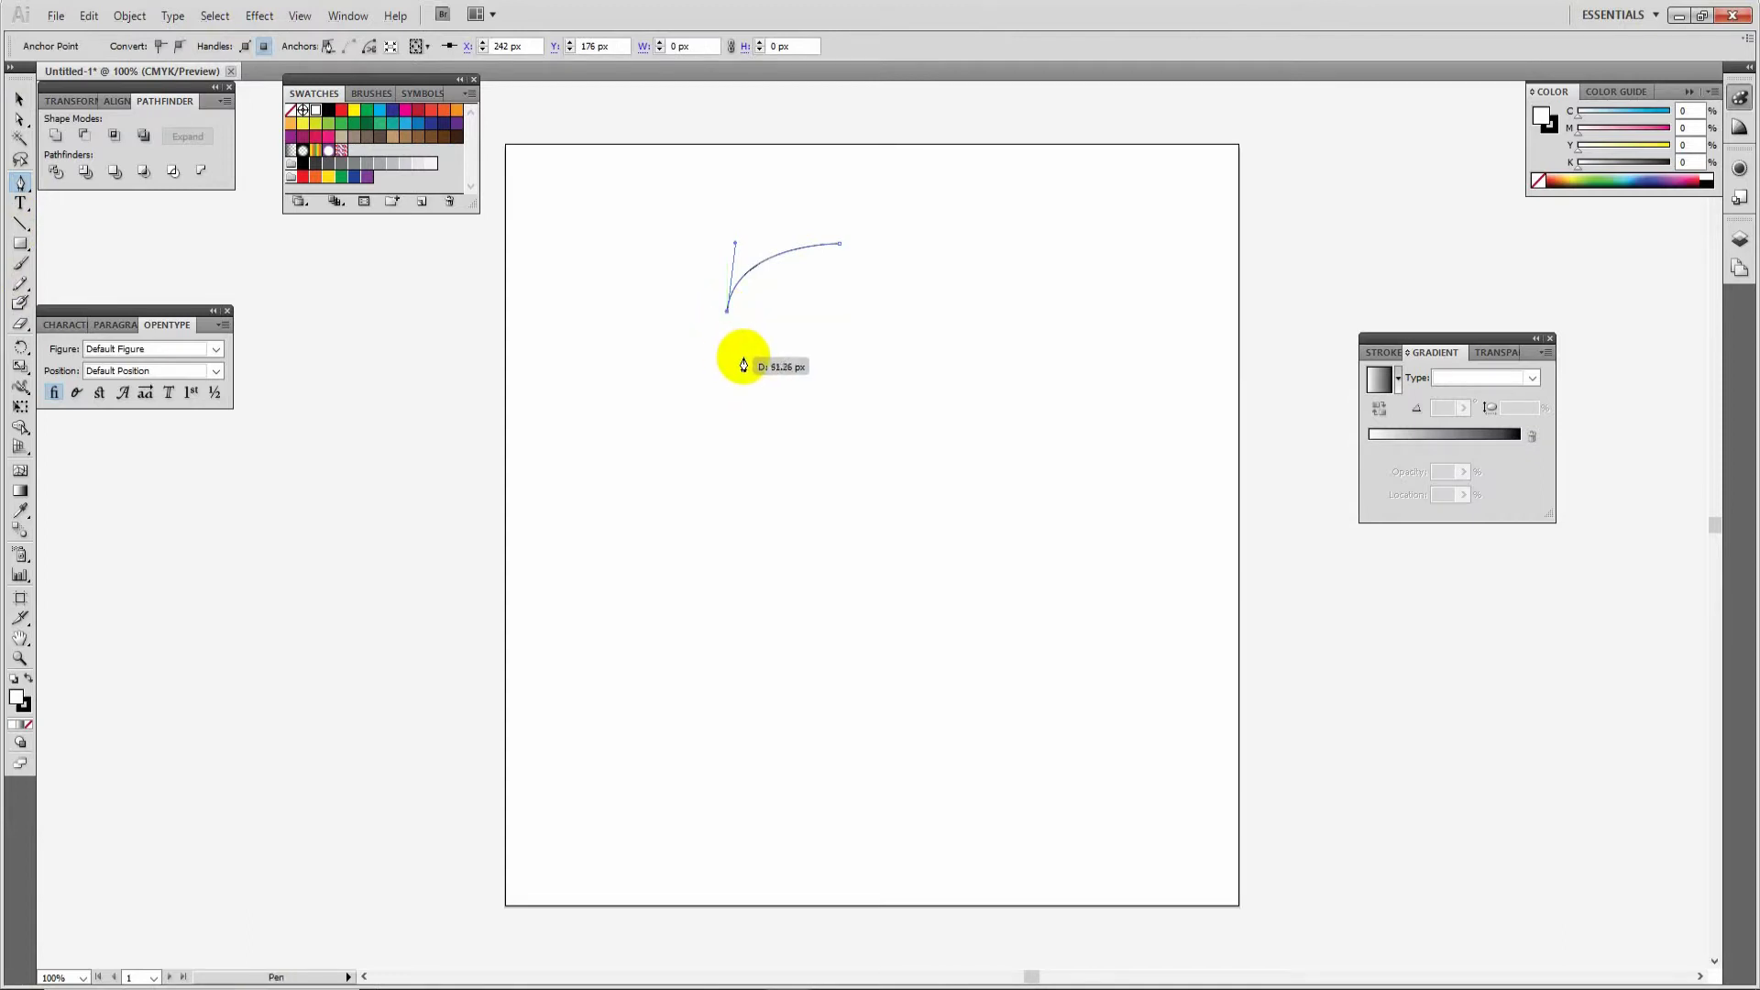
drag(839, 424, 979, 422)
click(840, 424)
click(839, 244)
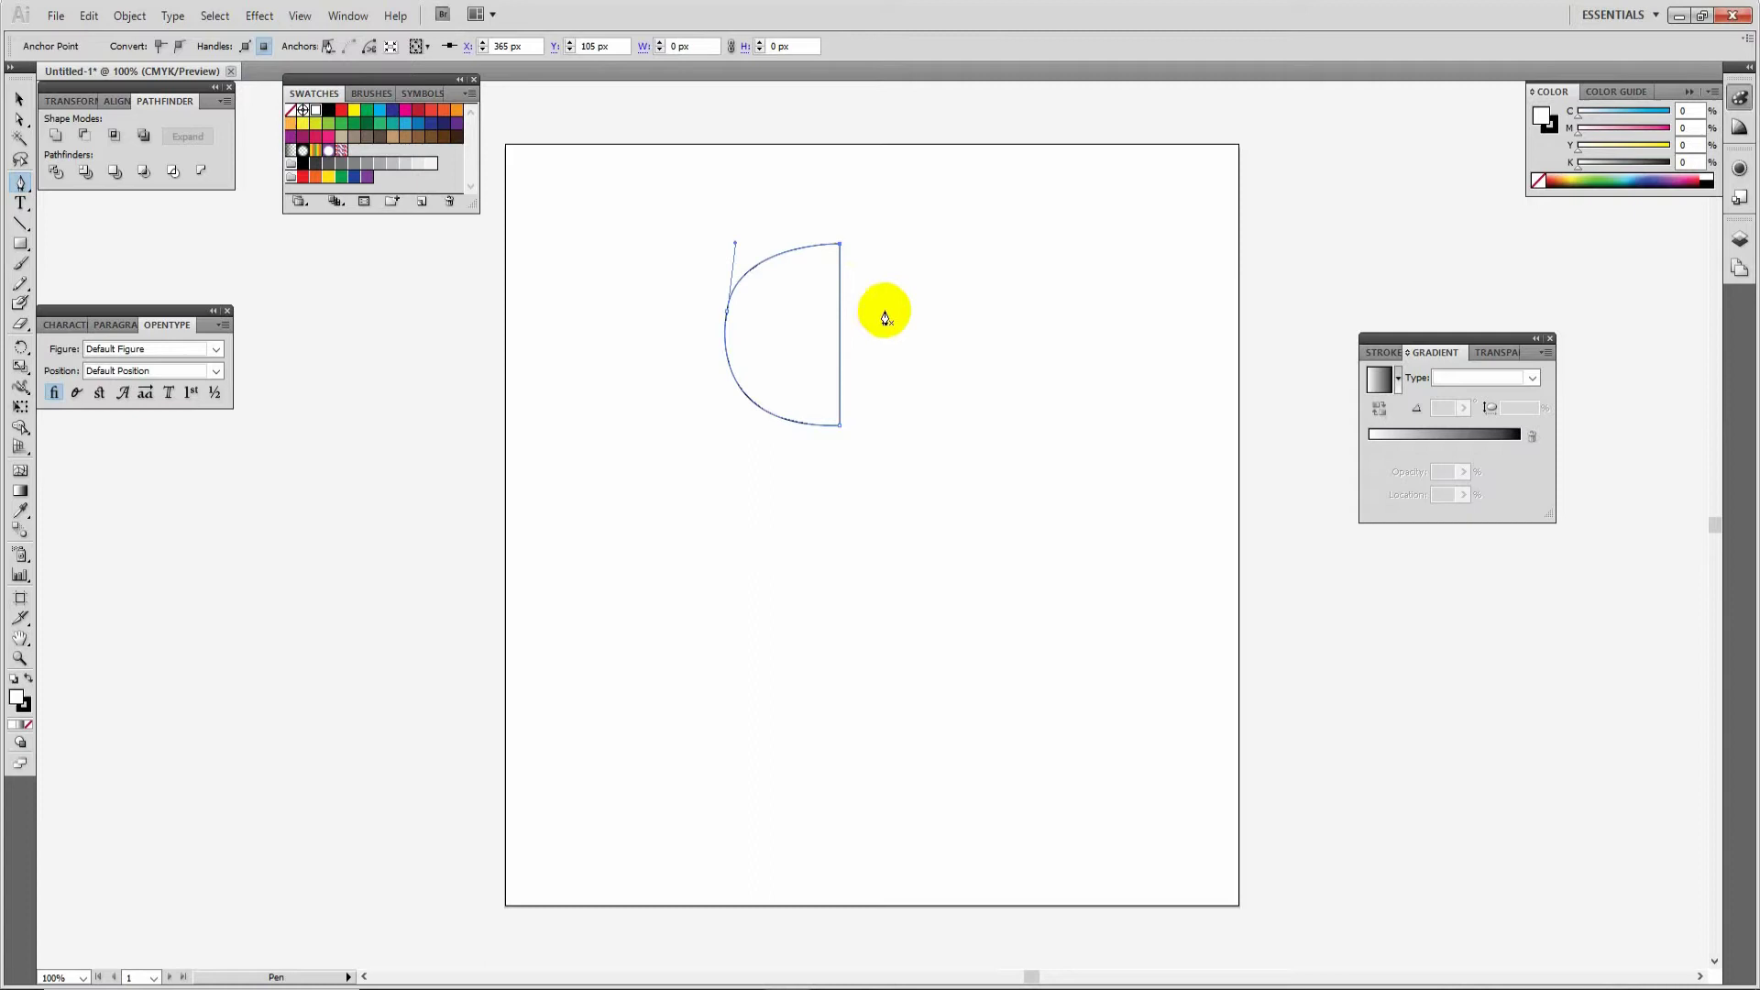
Step: Remove the half-oval's stroke and fill it with the greyish-brown swatch (C 40, M 45, Y 50, K 5)
click(28, 681)
click(28, 723)
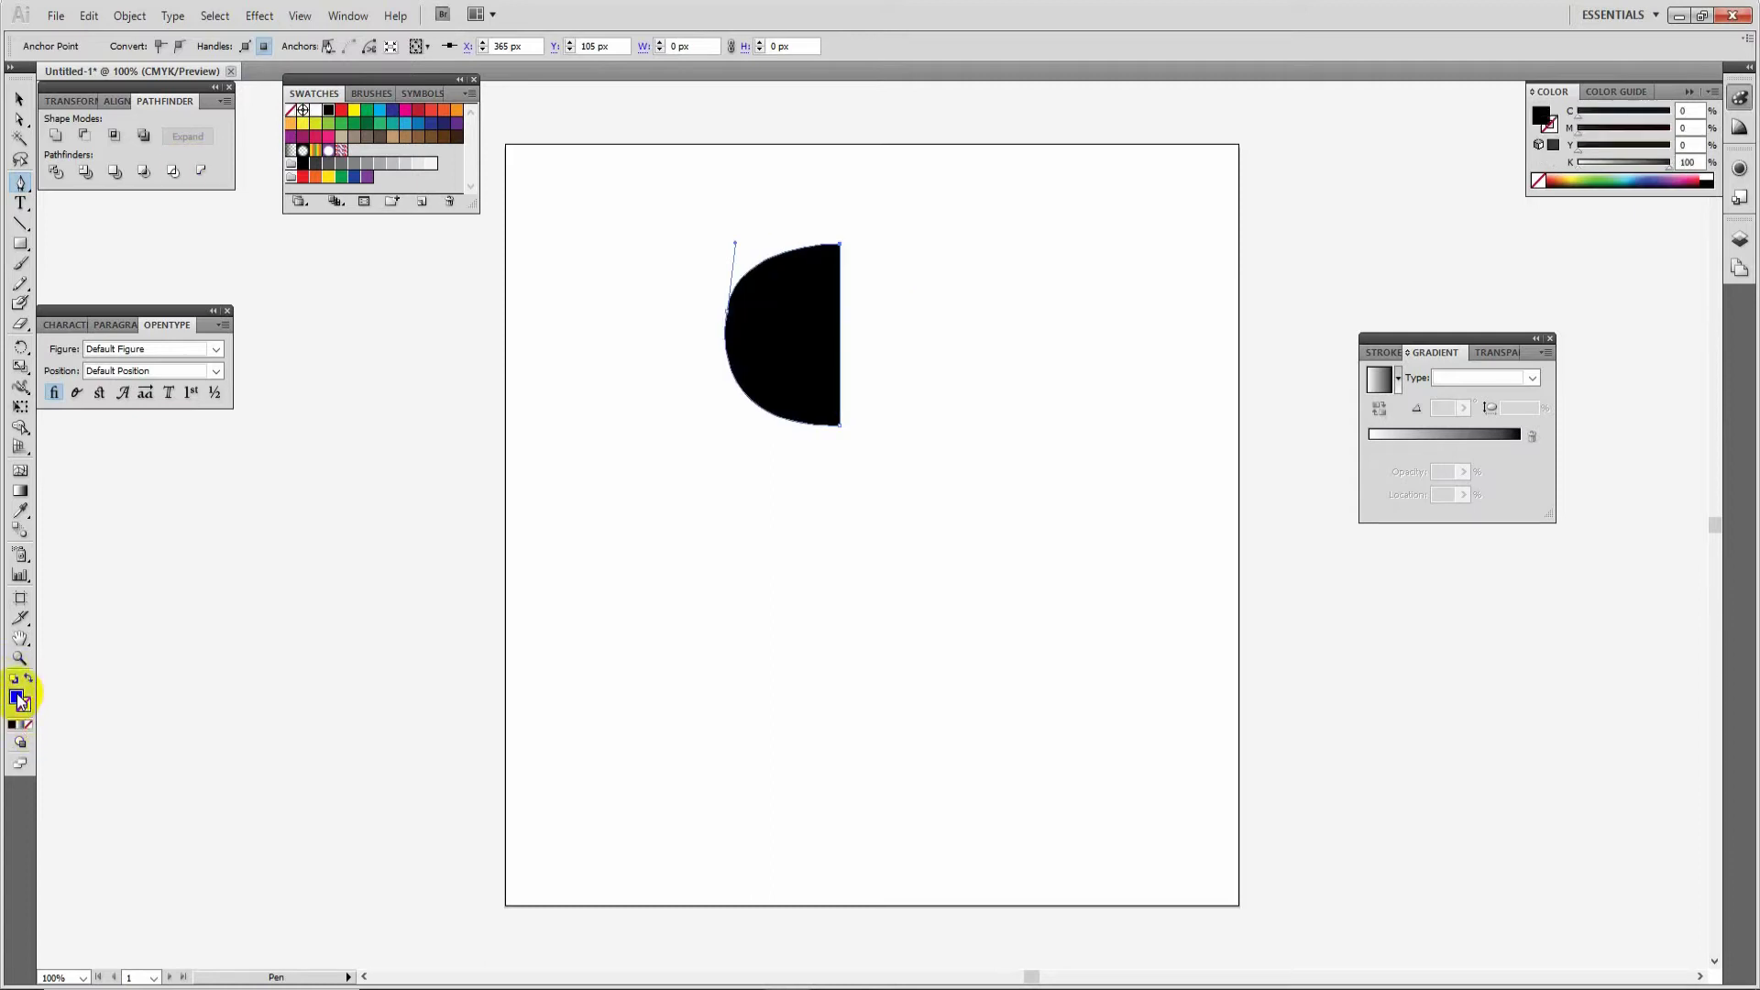
click(352, 138)
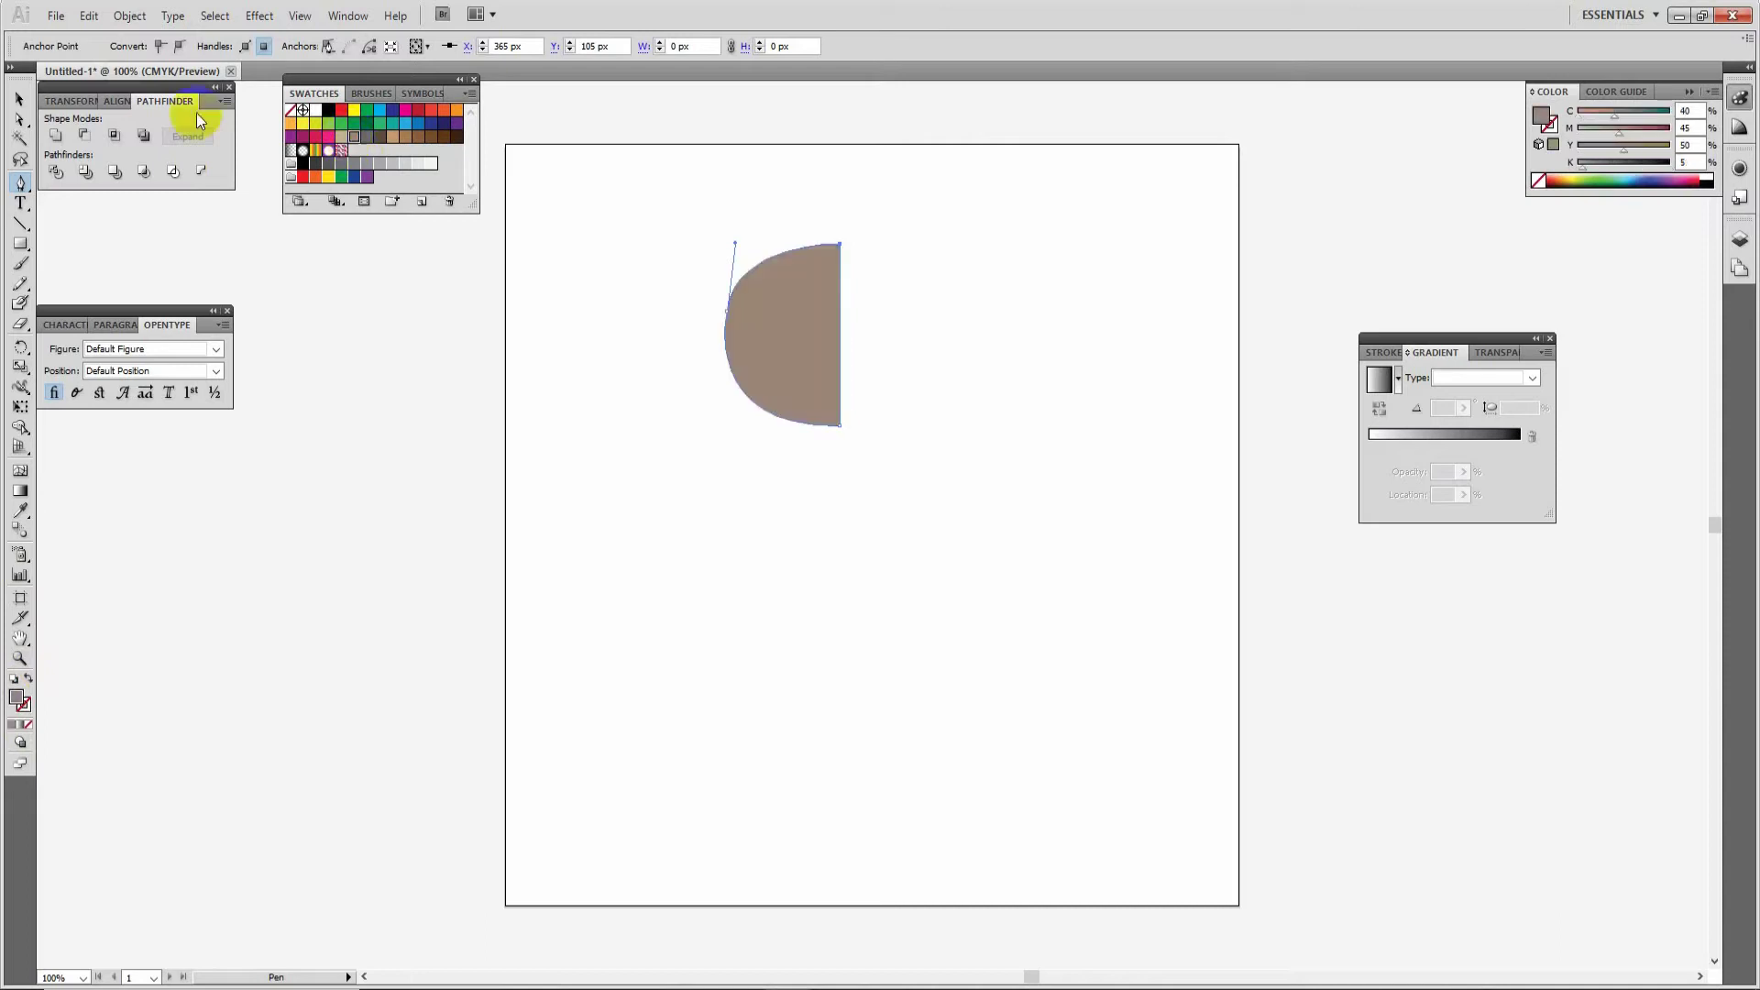
Step: Mirror a copy of the half-oval to its right side and unite both halves into one shape about 257 px wide
click(21, 101)
click(966, 299)
click(752, 324)
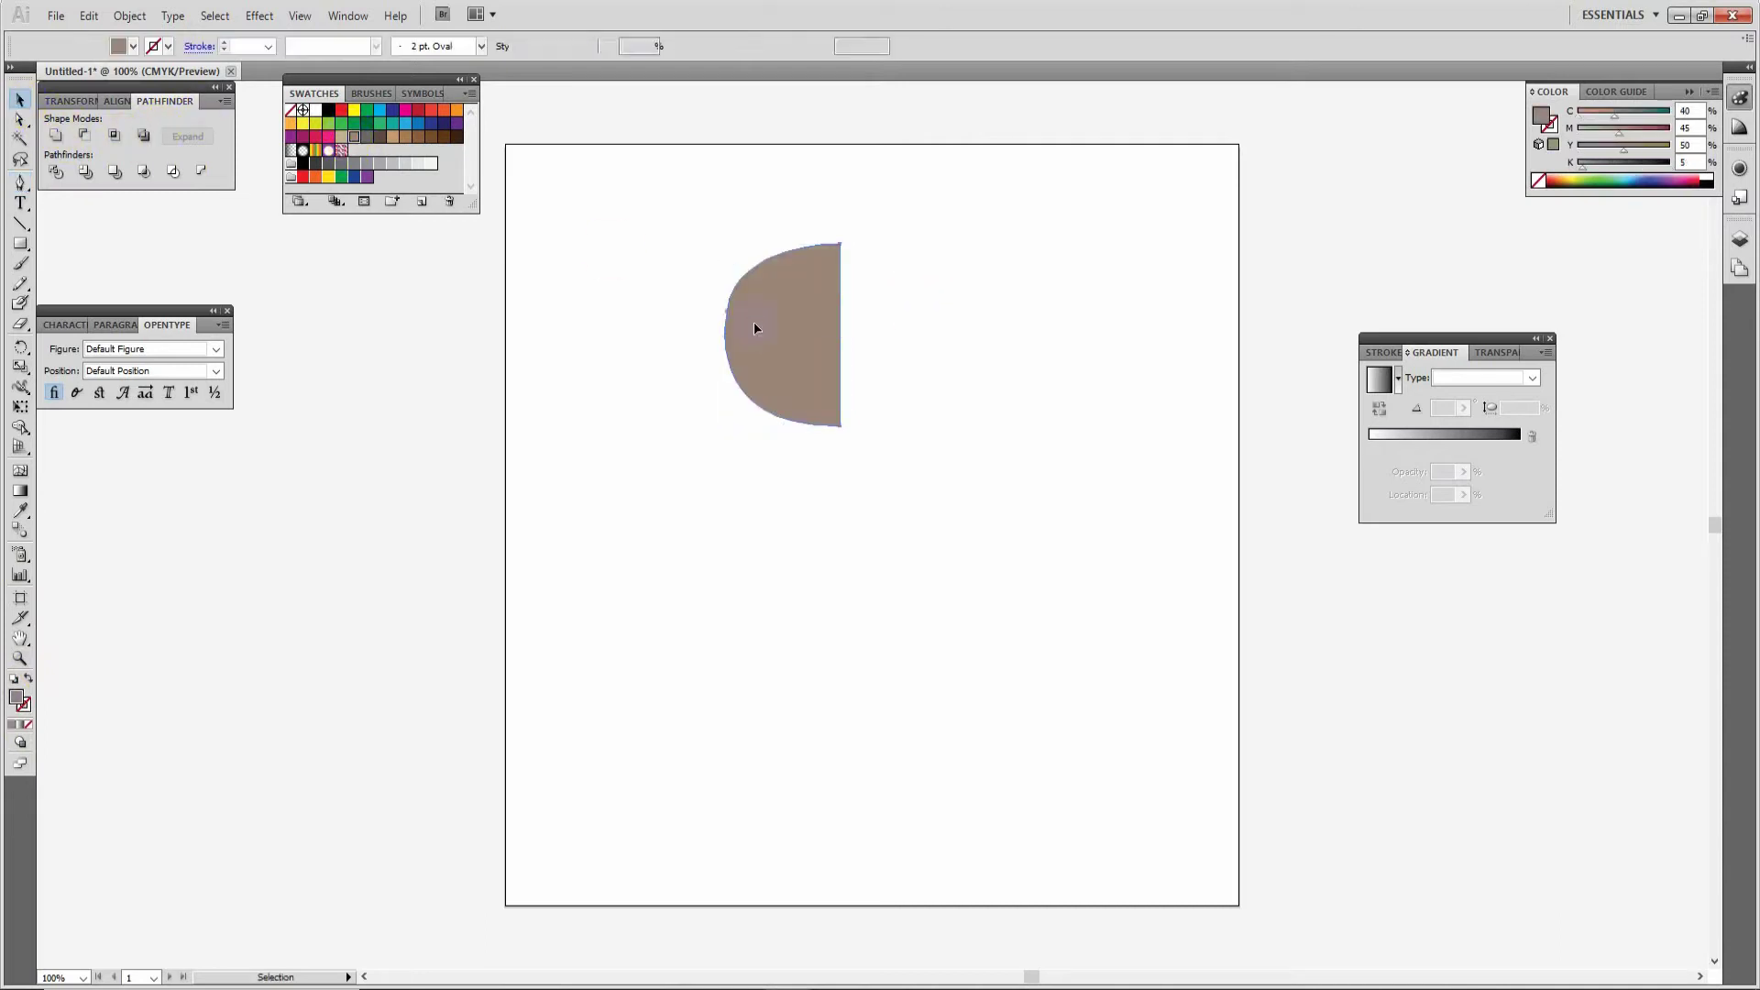
click(721, 335)
drag(724, 335, 961, 337)
drag(1029, 416, 733, 230)
click(92, 138)
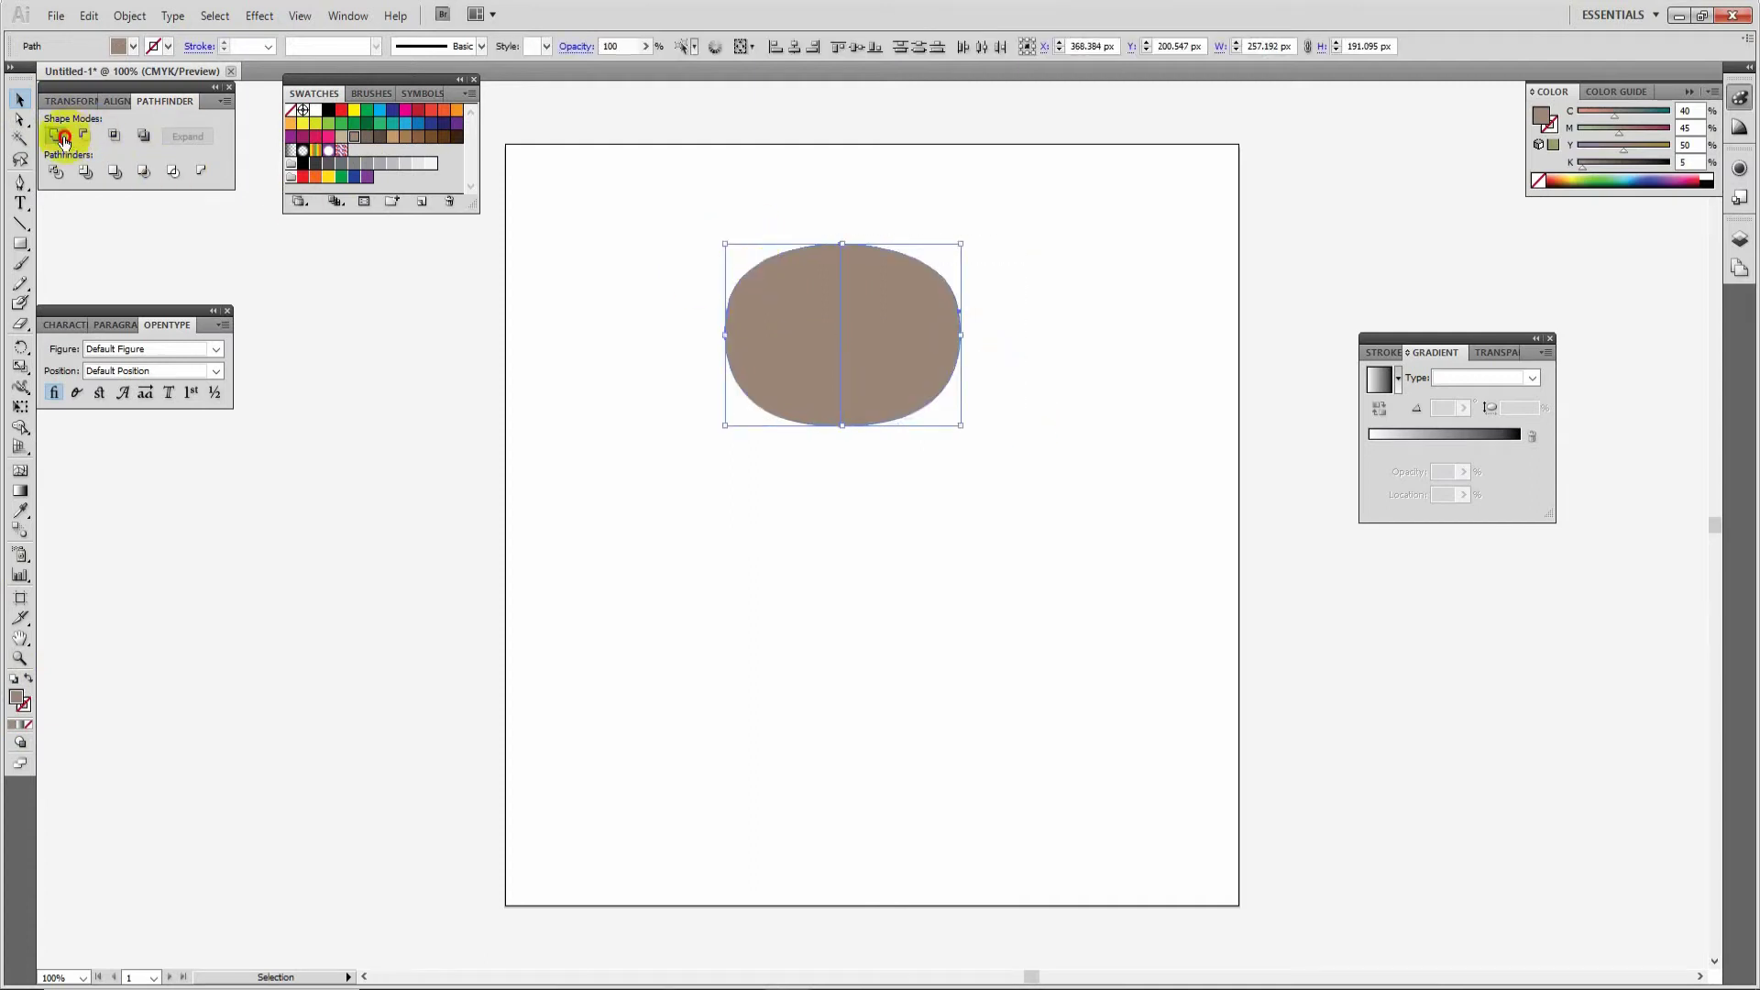
click(931, 495)
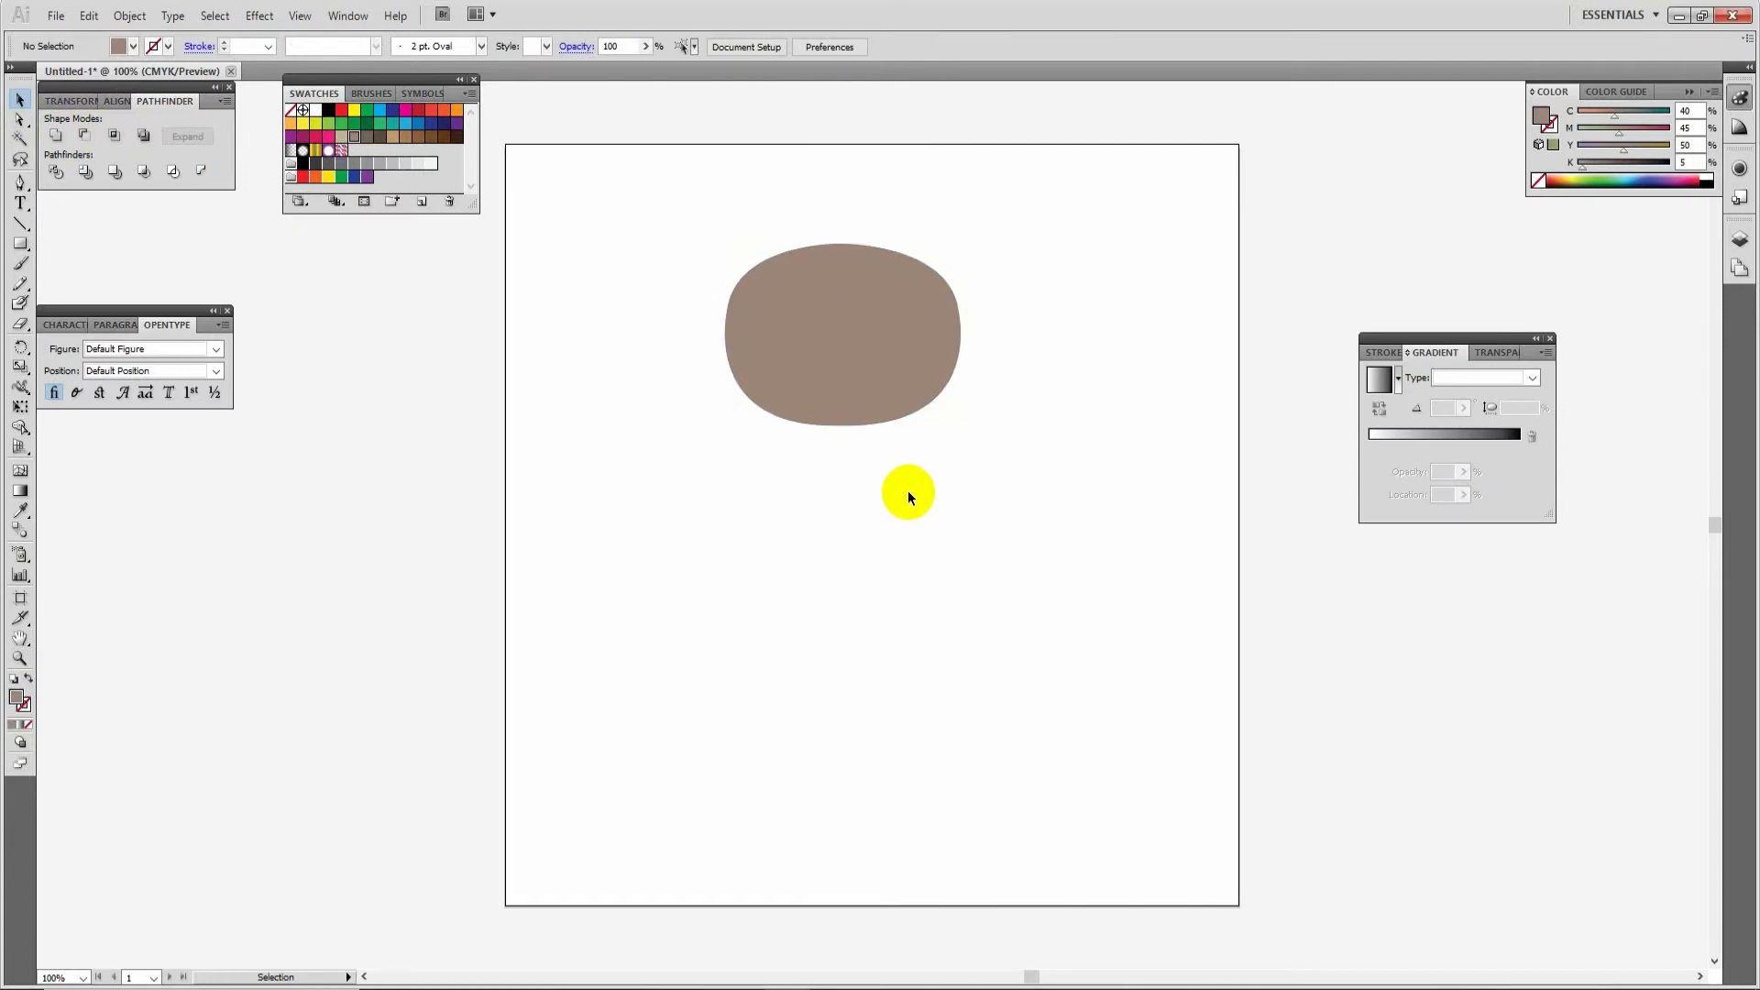
Step: Move the brown shape down the artboard and draw a 41 px circle on its upper-left edge
drag(872, 379, 872, 526)
drag(21, 243, 87, 287)
drag(753, 383, 790, 420)
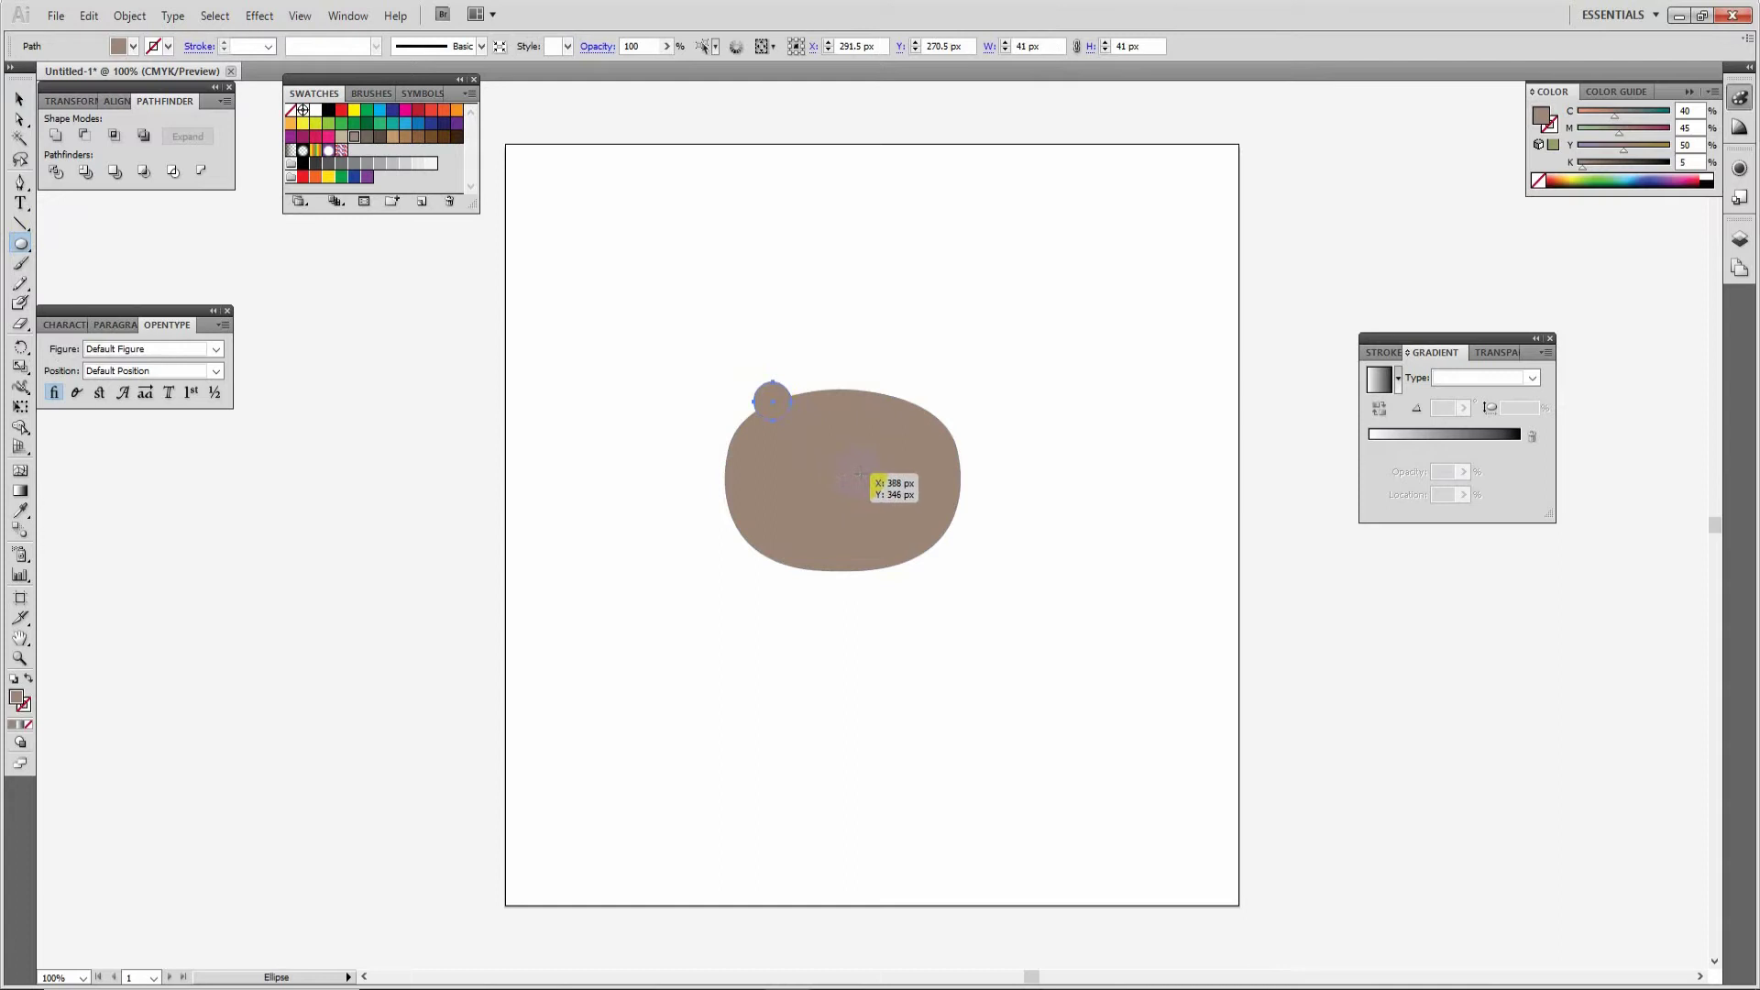
Step: Duplicate the small circle to the upper-right edge of the brown shape and unite all three shapes into one muzzle
click(20, 98)
drag(778, 416, 917, 395)
click(986, 556)
click(1018, 513)
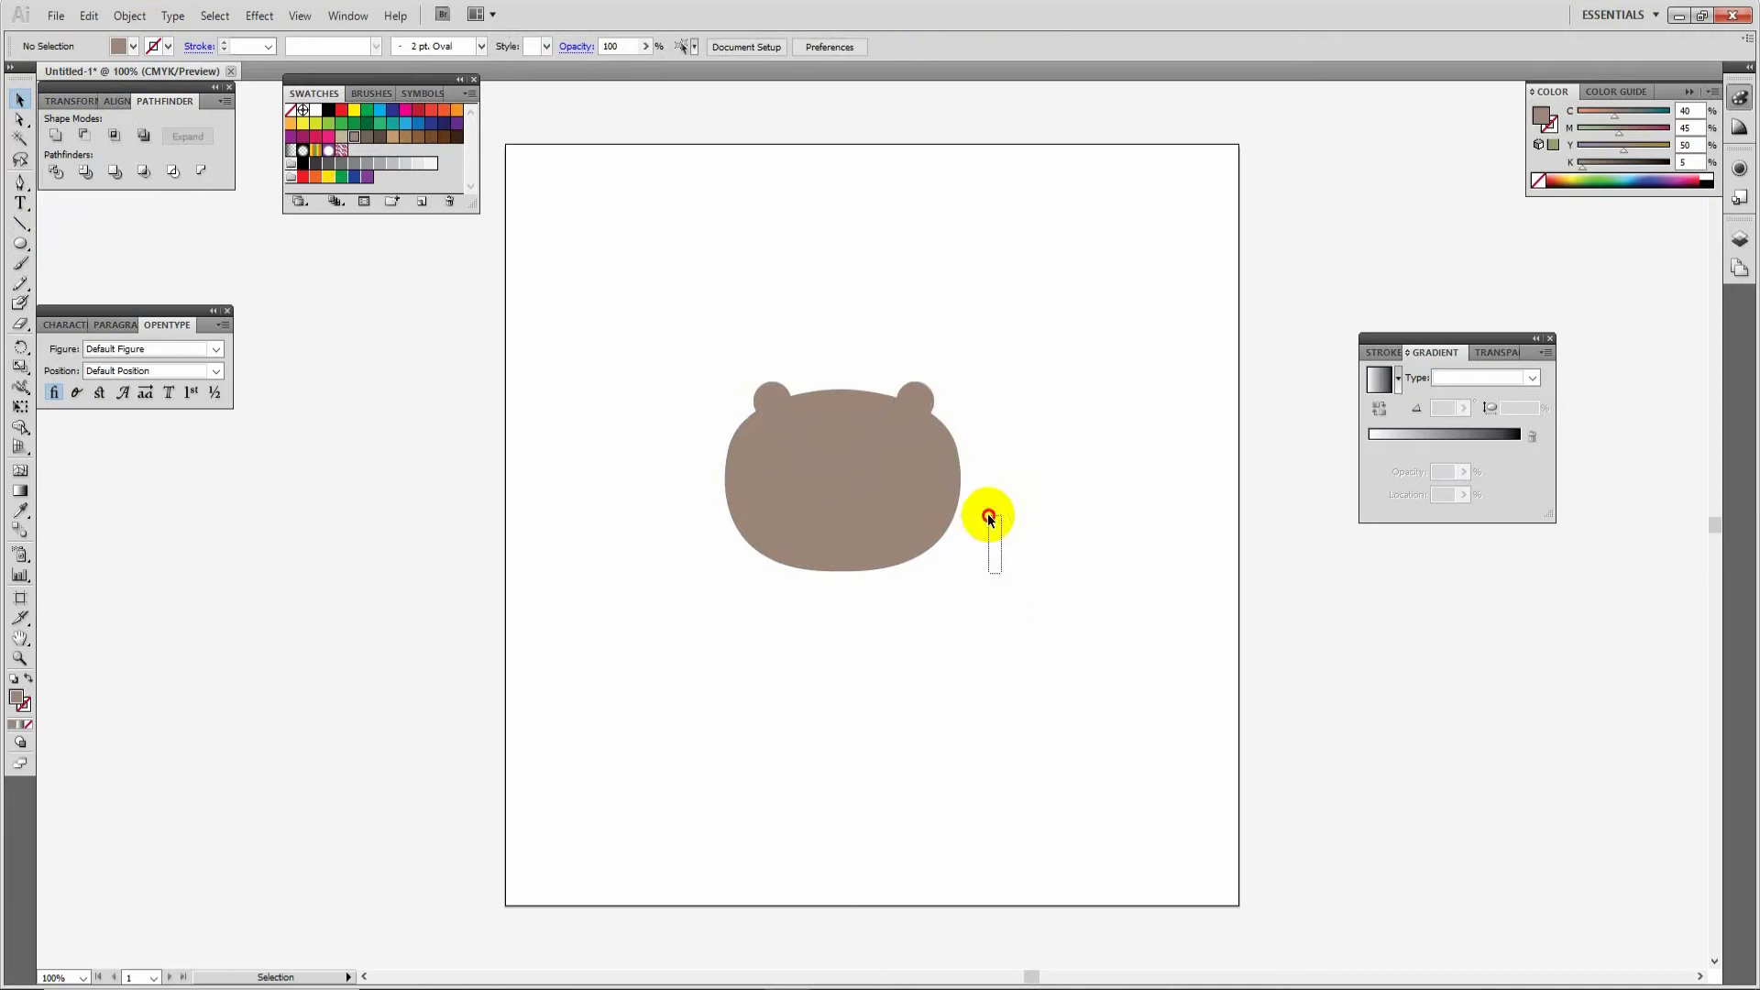
drag(988, 519, 689, 306)
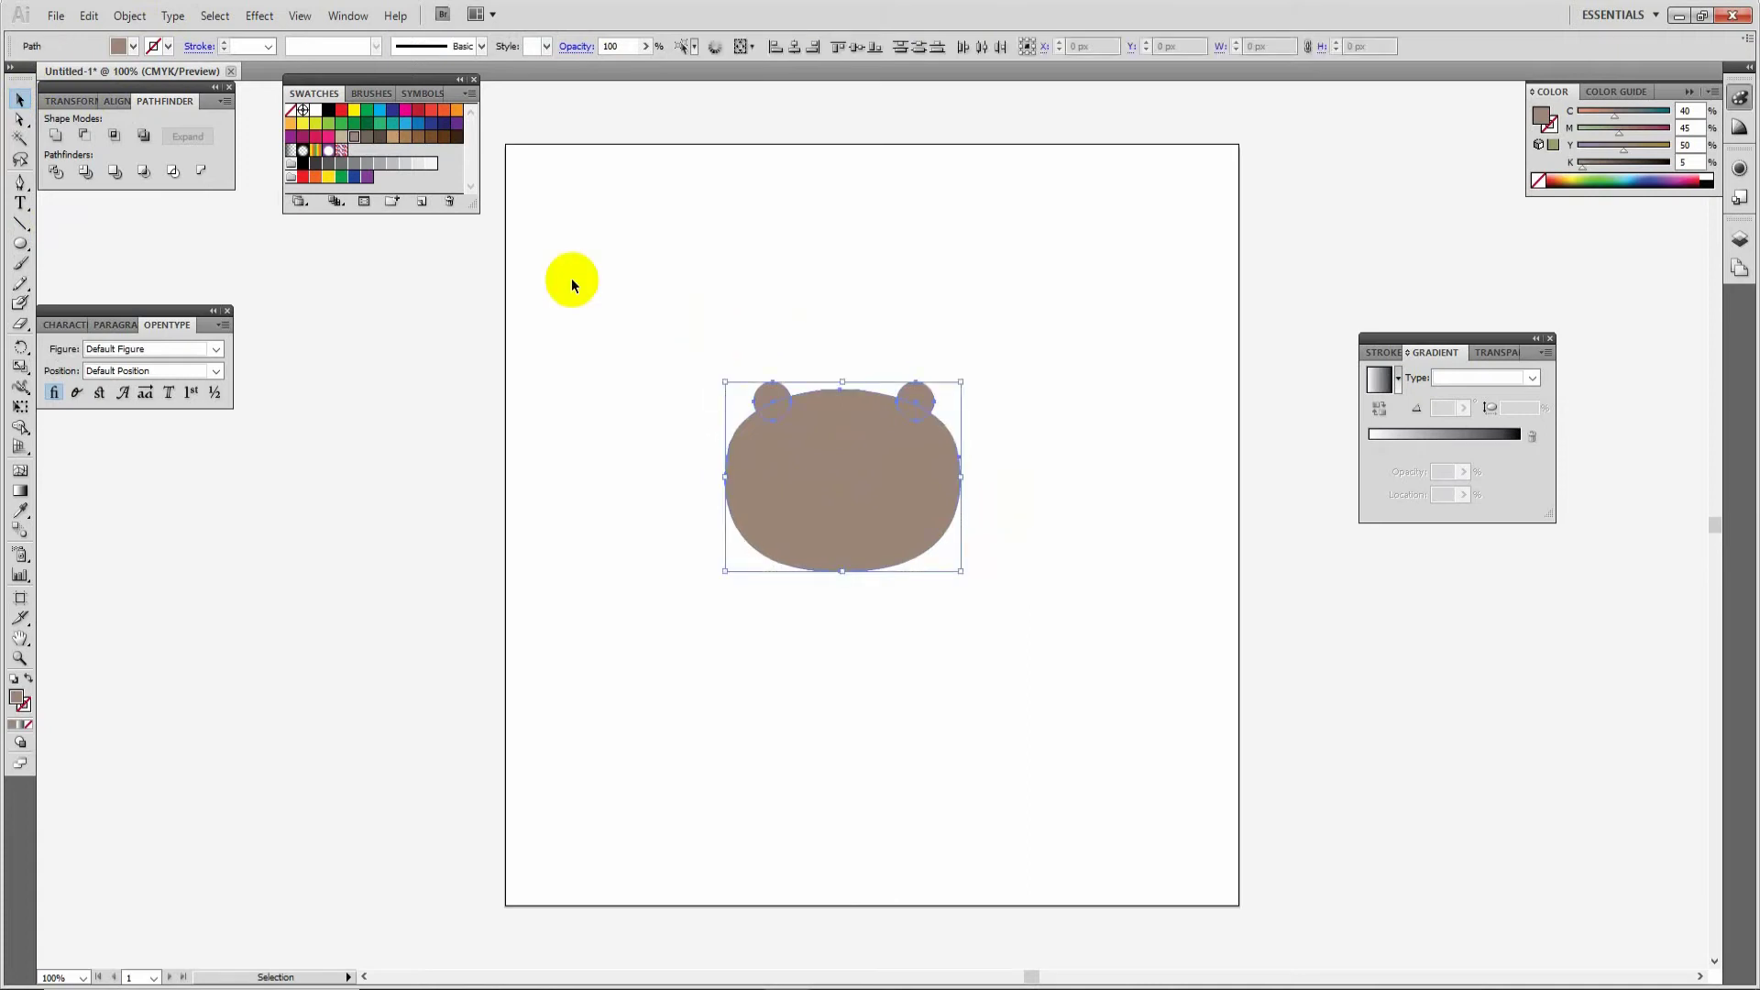
click(63, 137)
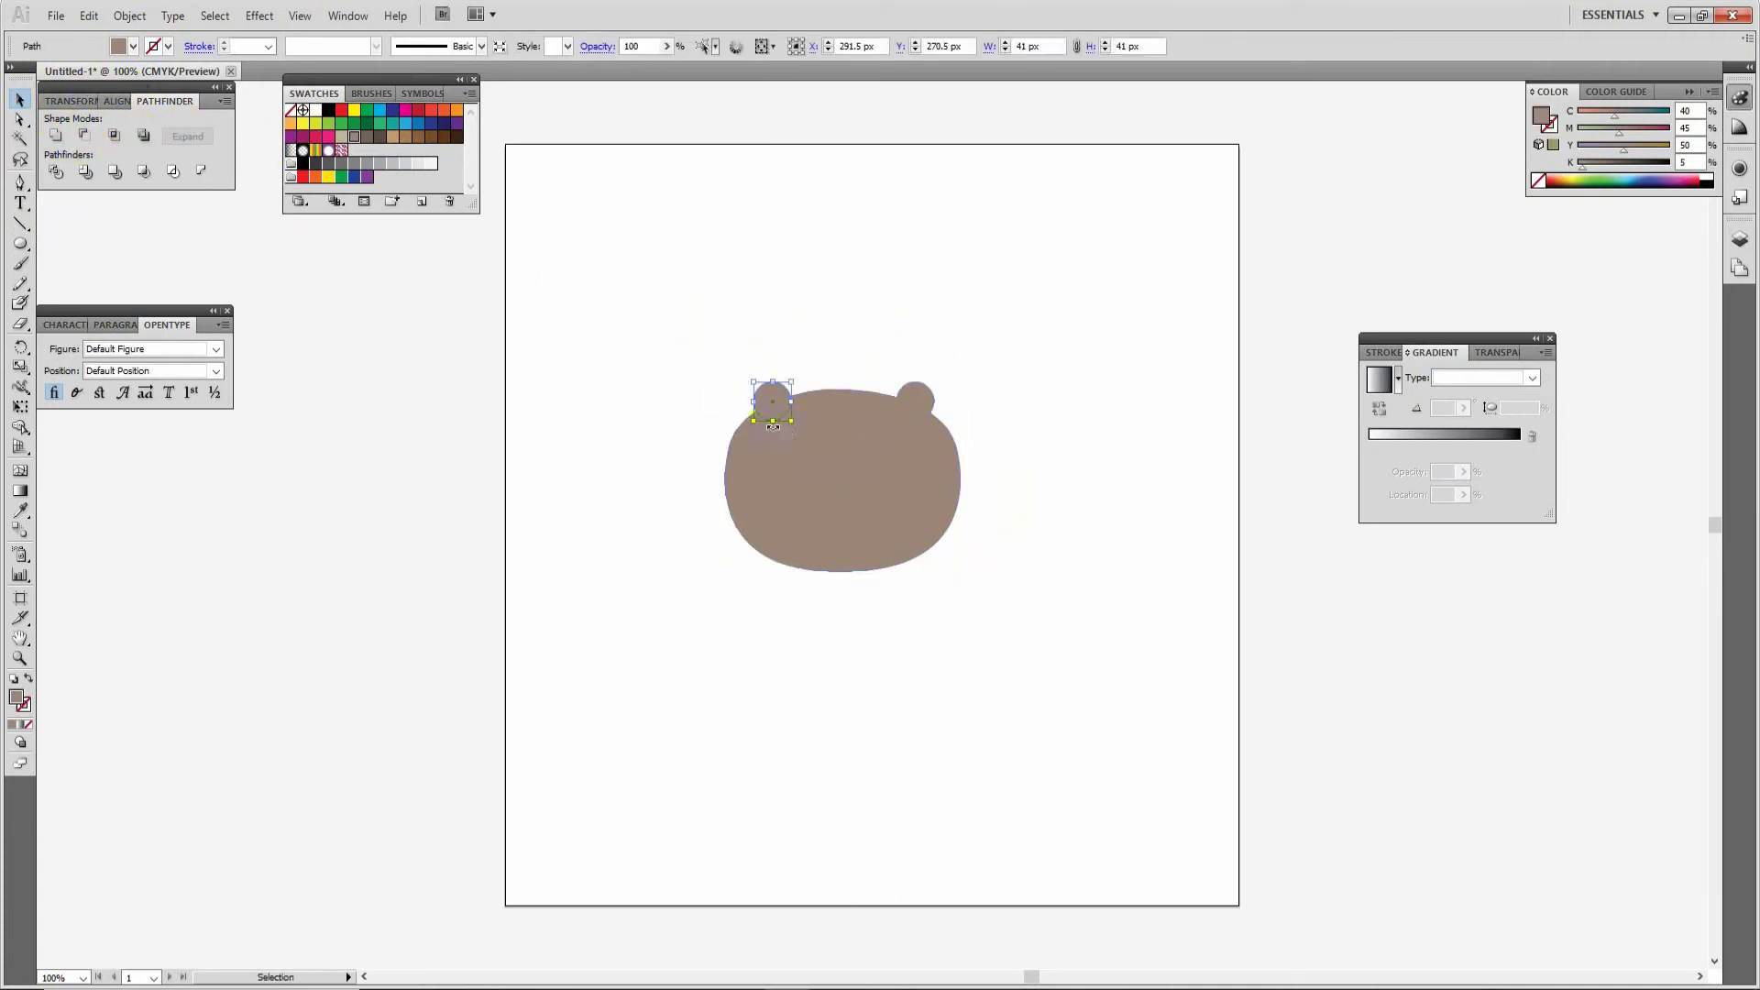
Step: Shrink the circle on the muzzle's left bump to 17 px and fill it with dark brown 59453C as a nostril
drag(790, 420, 780, 409)
double_click(19, 701)
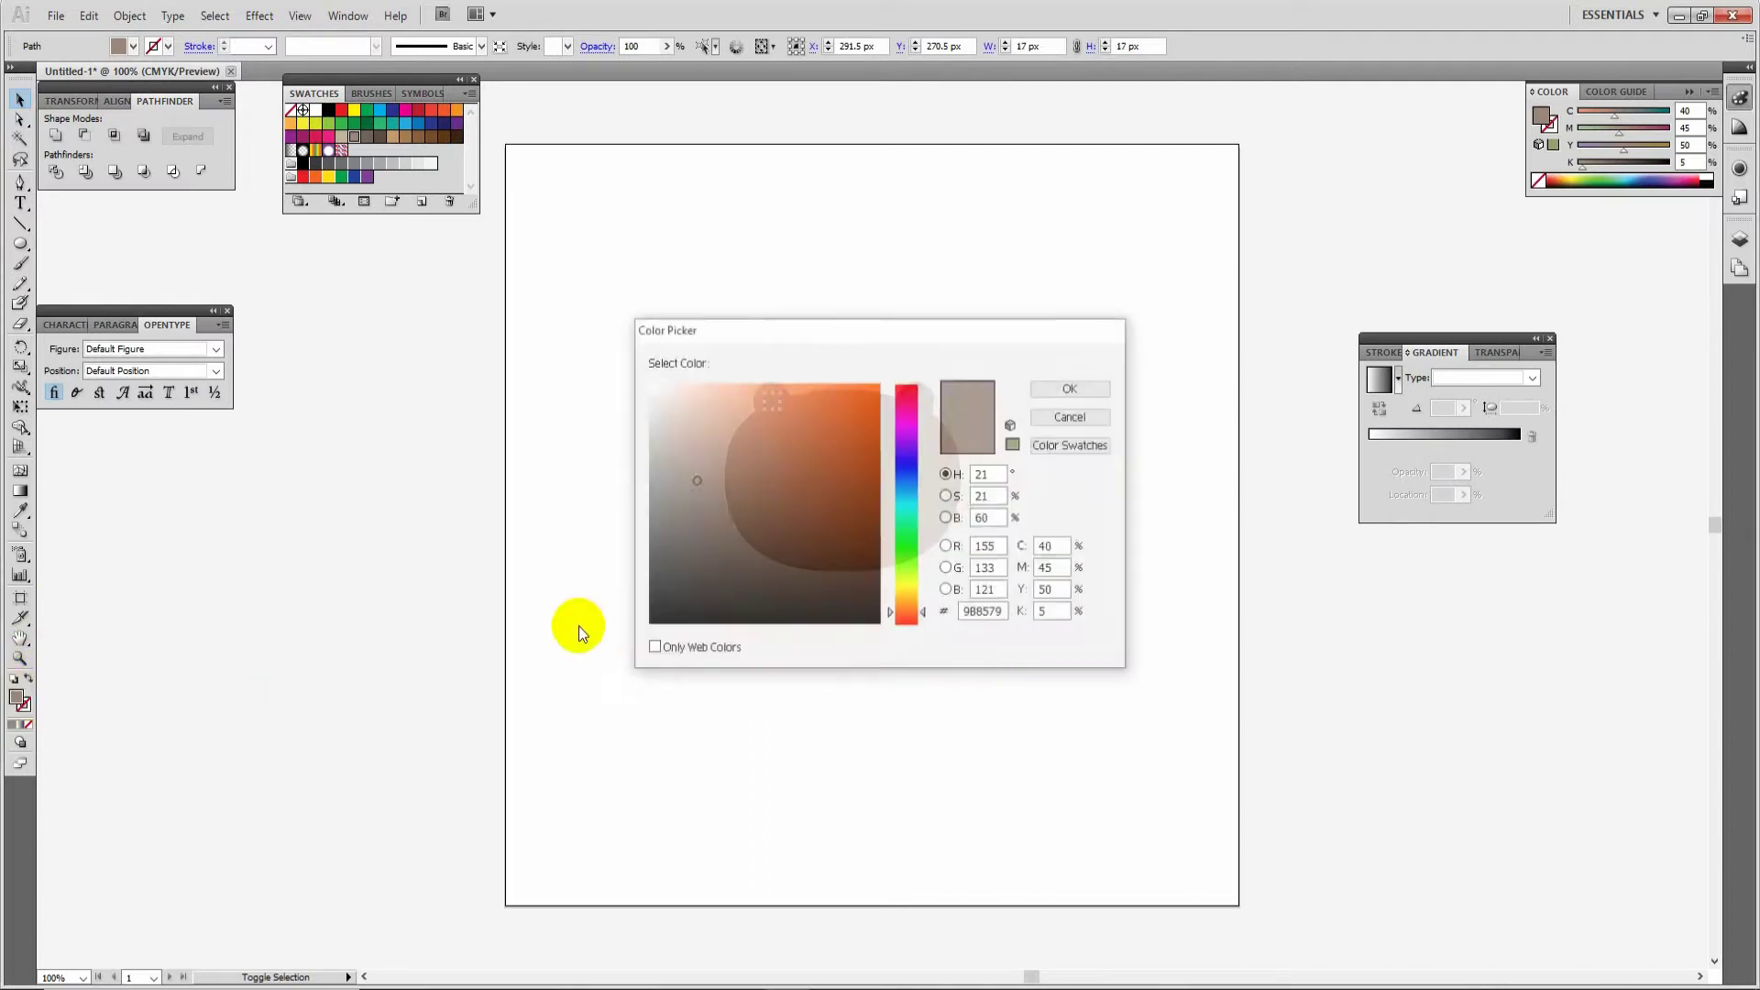
drag(707, 514, 724, 542)
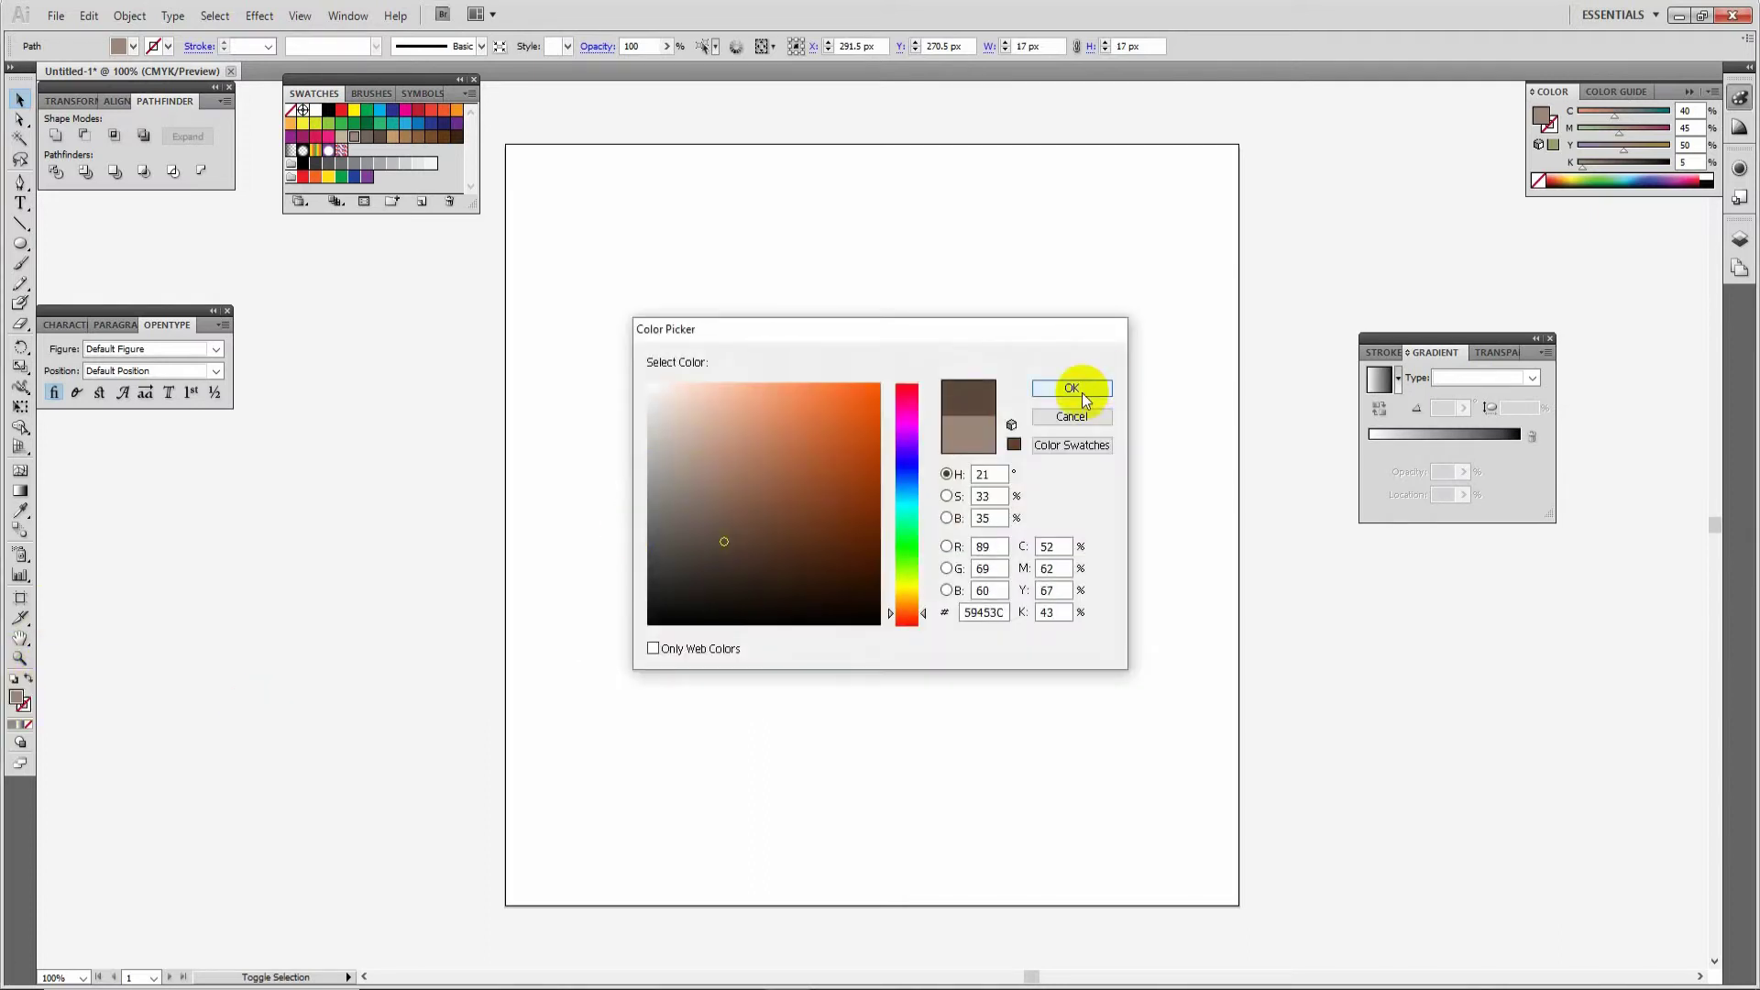
click(1070, 388)
click(908, 310)
Step: Duplicate the dark nostril circle onto the muzzle's right bump and group all the muzzle parts
key(a)
click(776, 409)
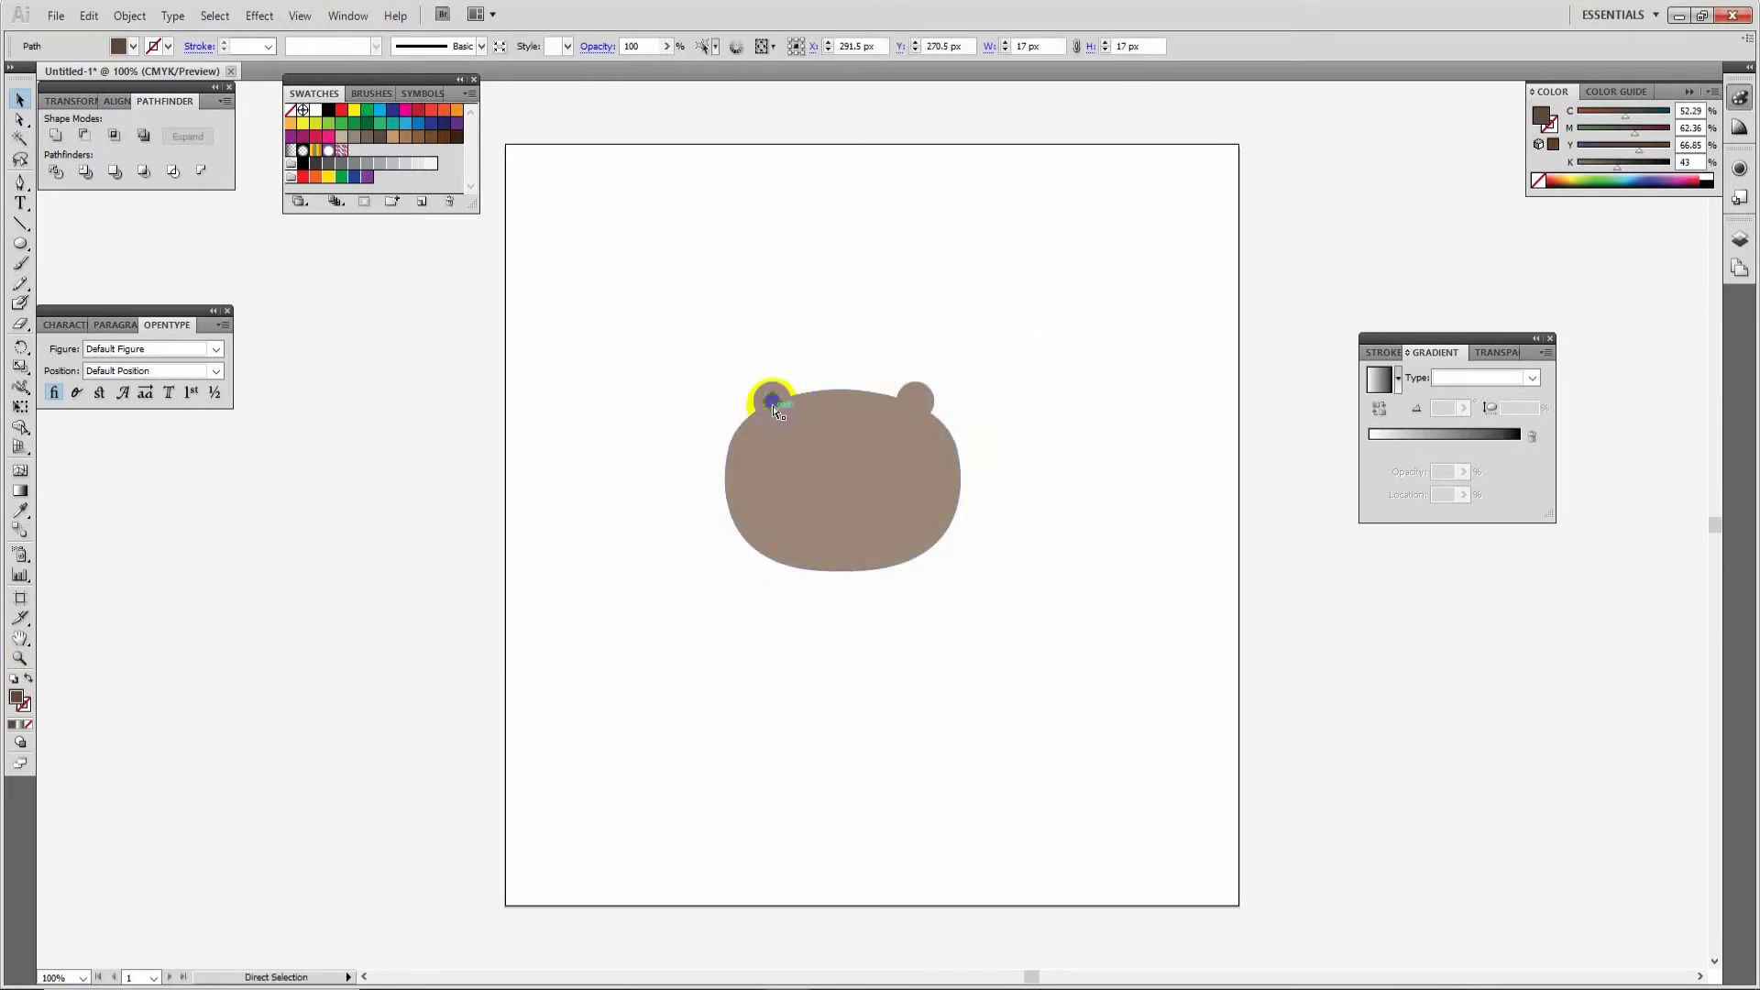
drag(775, 409, 916, 410)
drag(1034, 589, 697, 348)
key(a)
key(v)
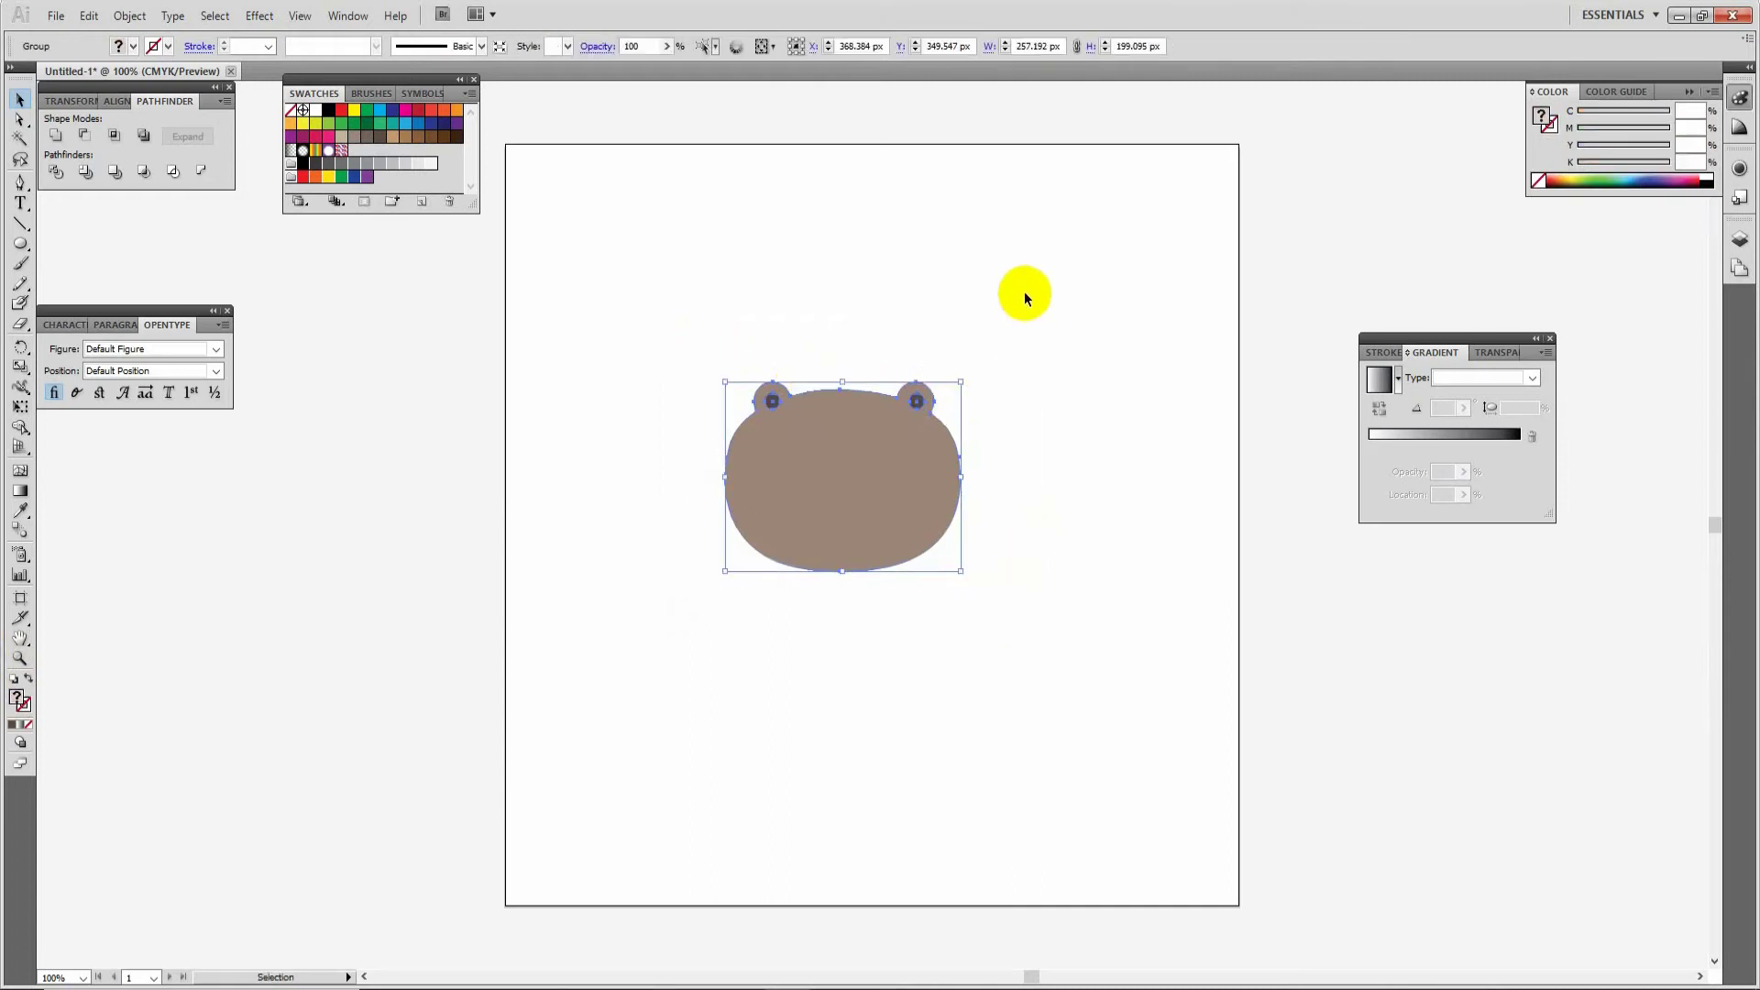
click(1024, 294)
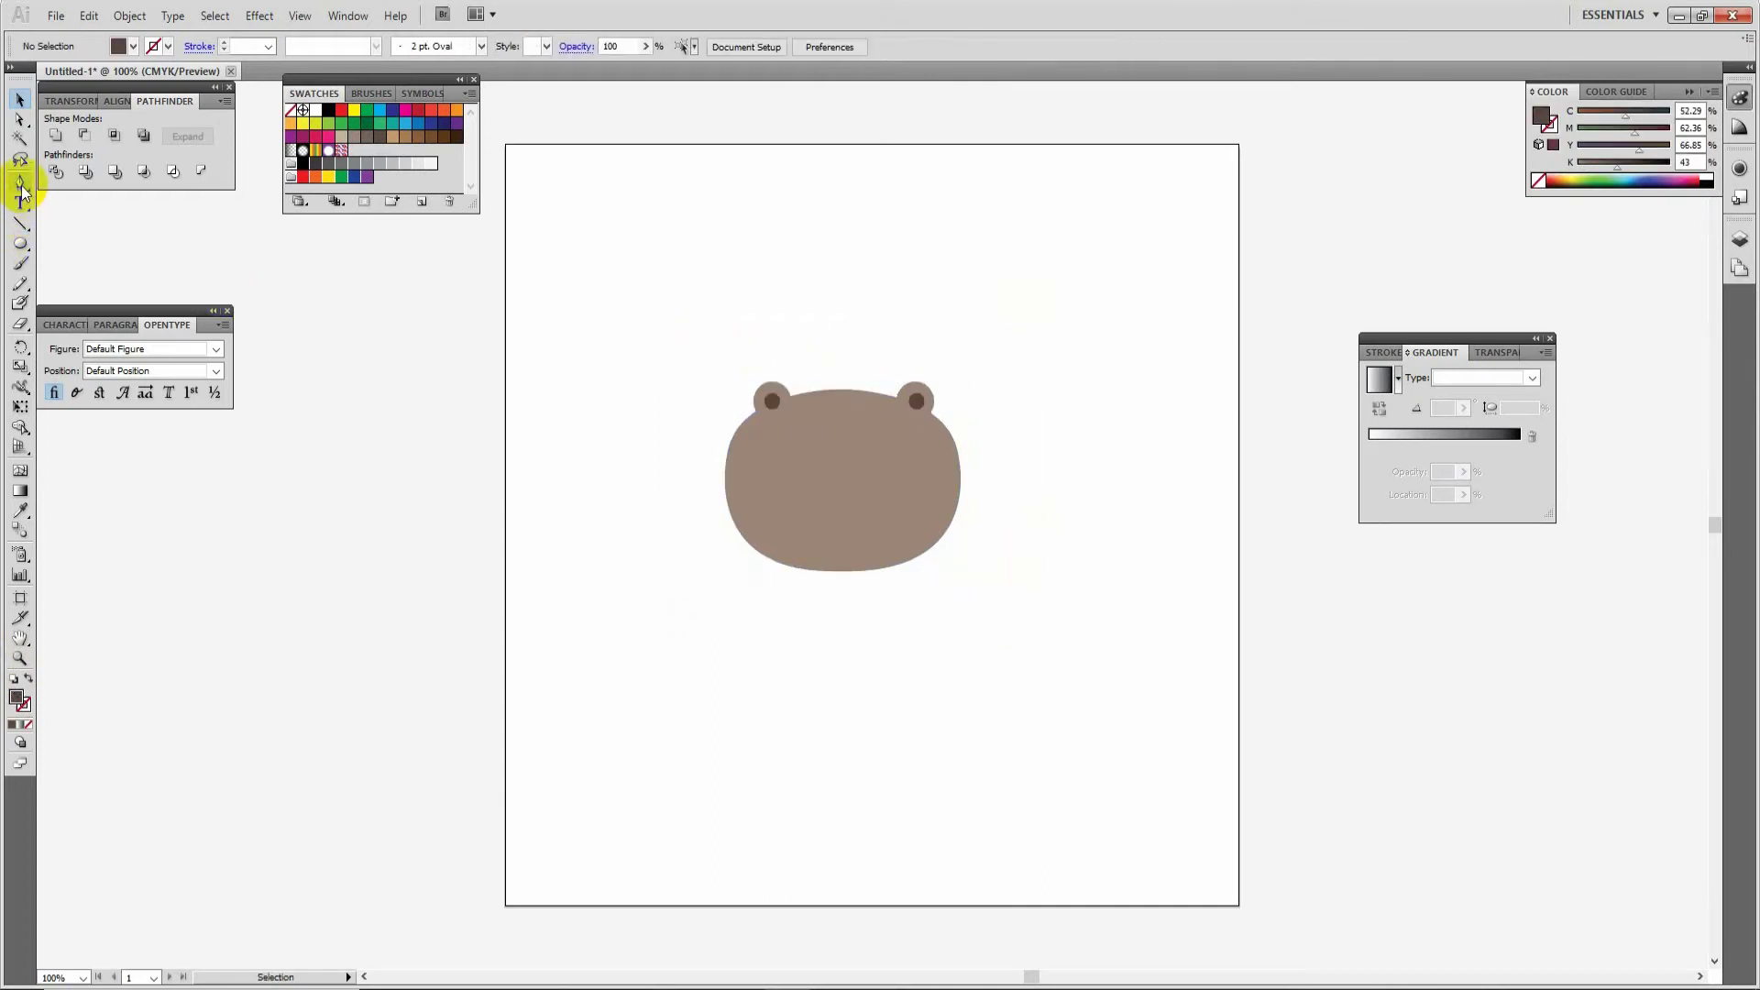
Step: Duplicate the muzzle group below the original, and replace that duplicate with a copy of only its outer shape, without nostrils
drag(821, 474, 868, 708)
key(a)
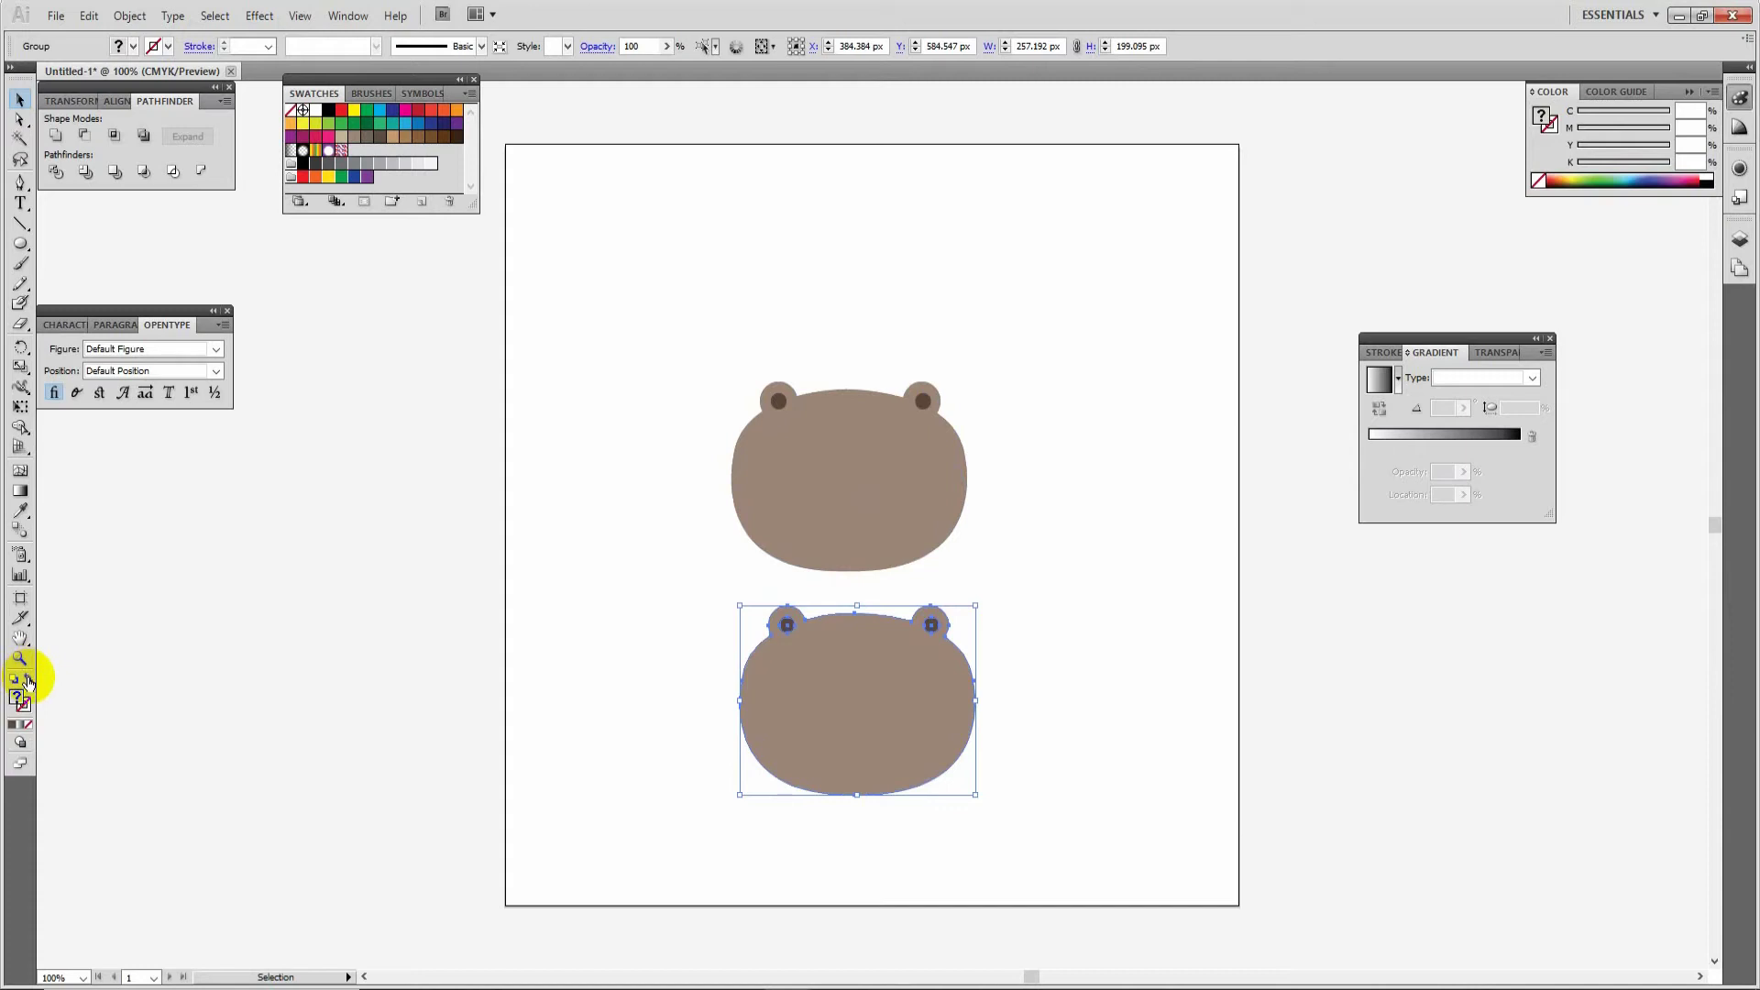
double_click(911, 680)
click(817, 667)
double_click(1004, 629)
drag(993, 734, 684, 622)
key(Delete)
key(ctrl+v)
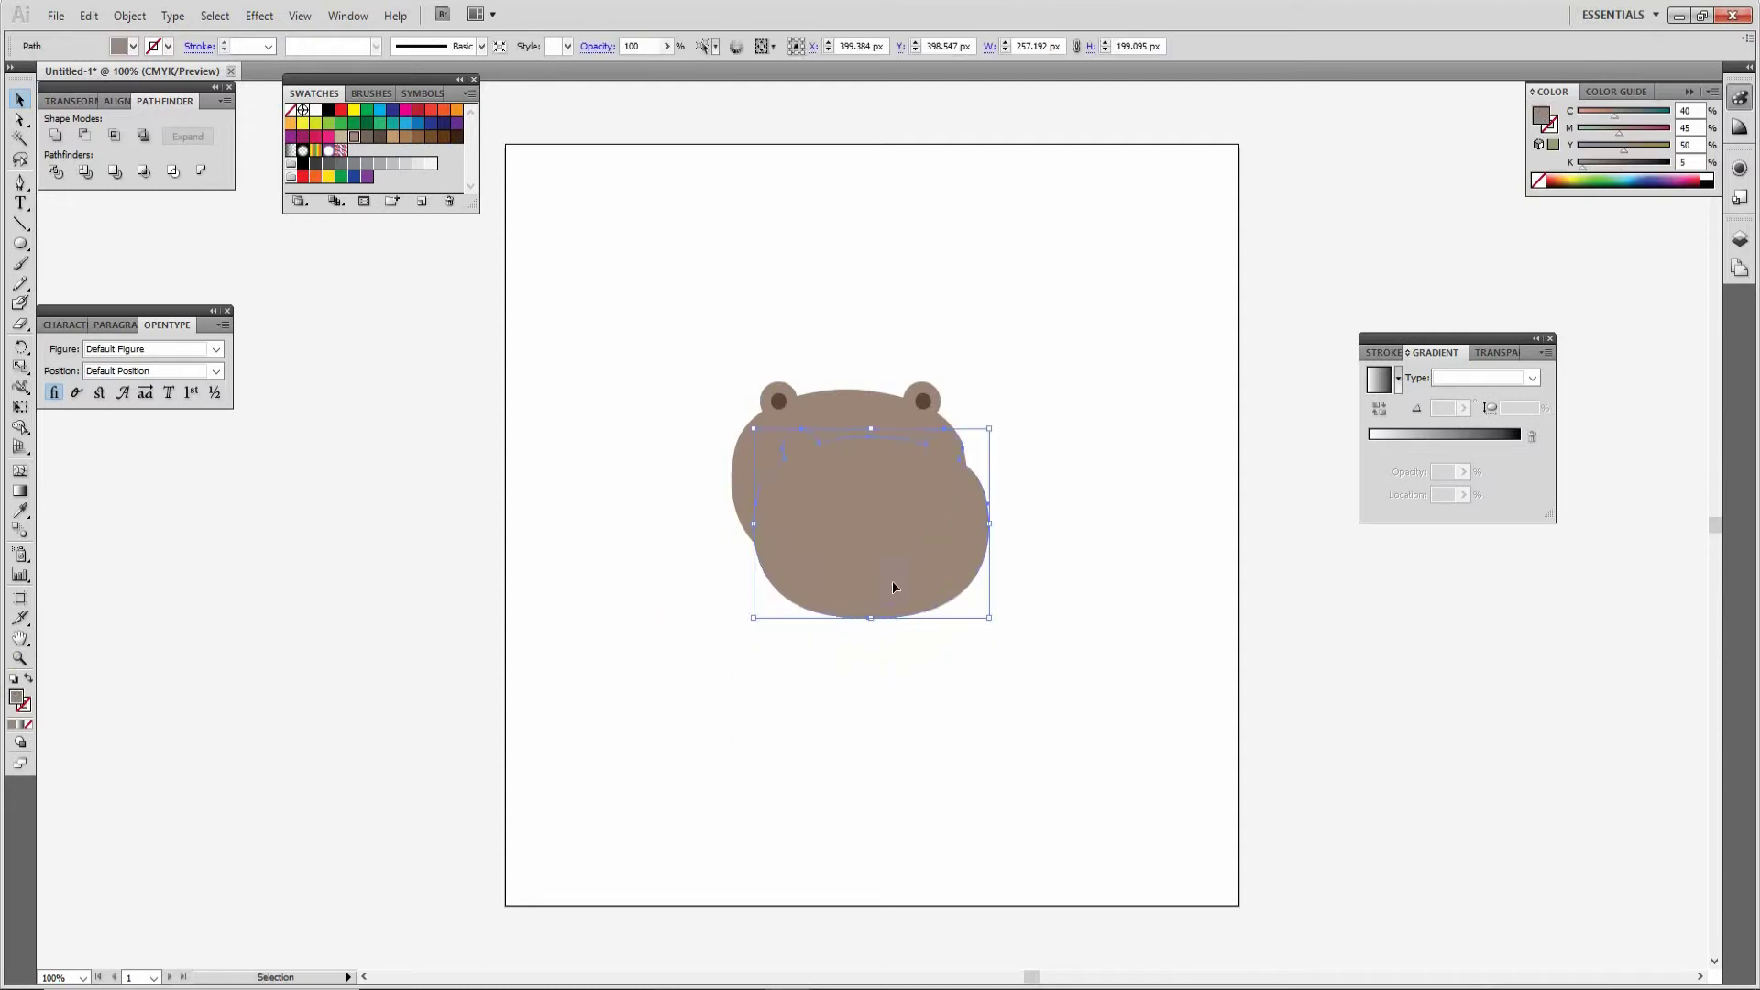
drag(895, 581, 954, 755)
Step: Turn the copied muzzle shape into an unfilled brown outline with a 16 pt stroke and a width profile tapering at both ends
click(28, 679)
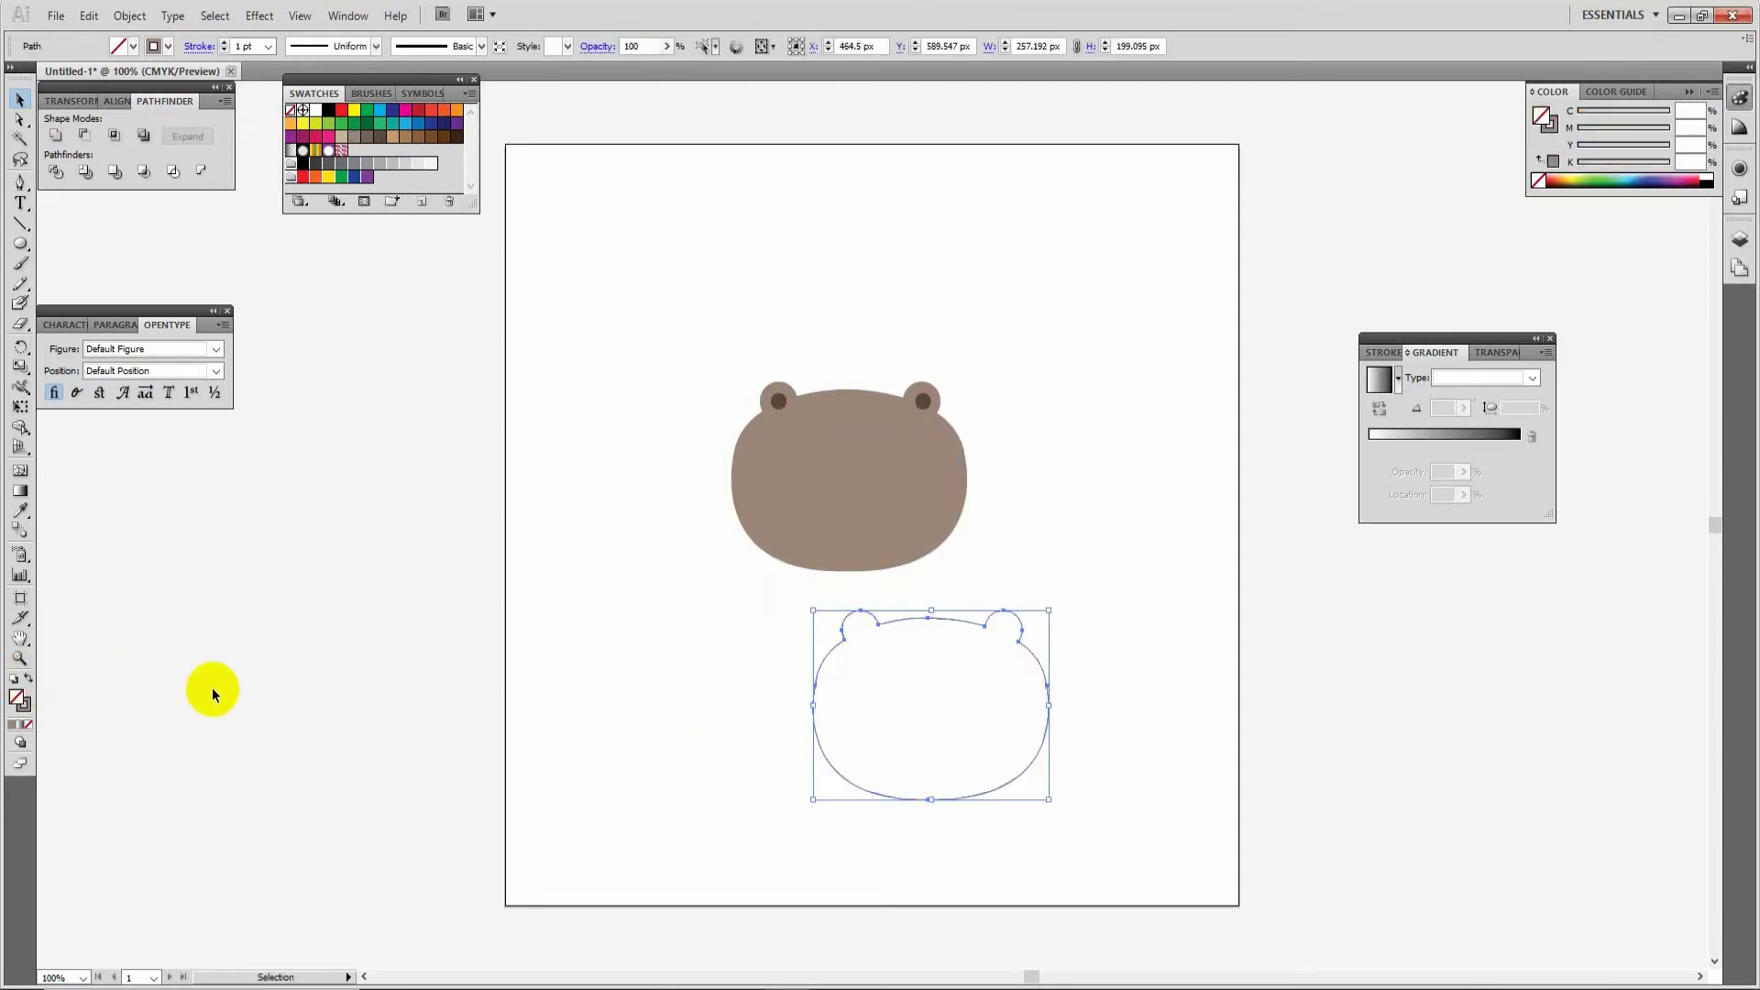
click(268, 46)
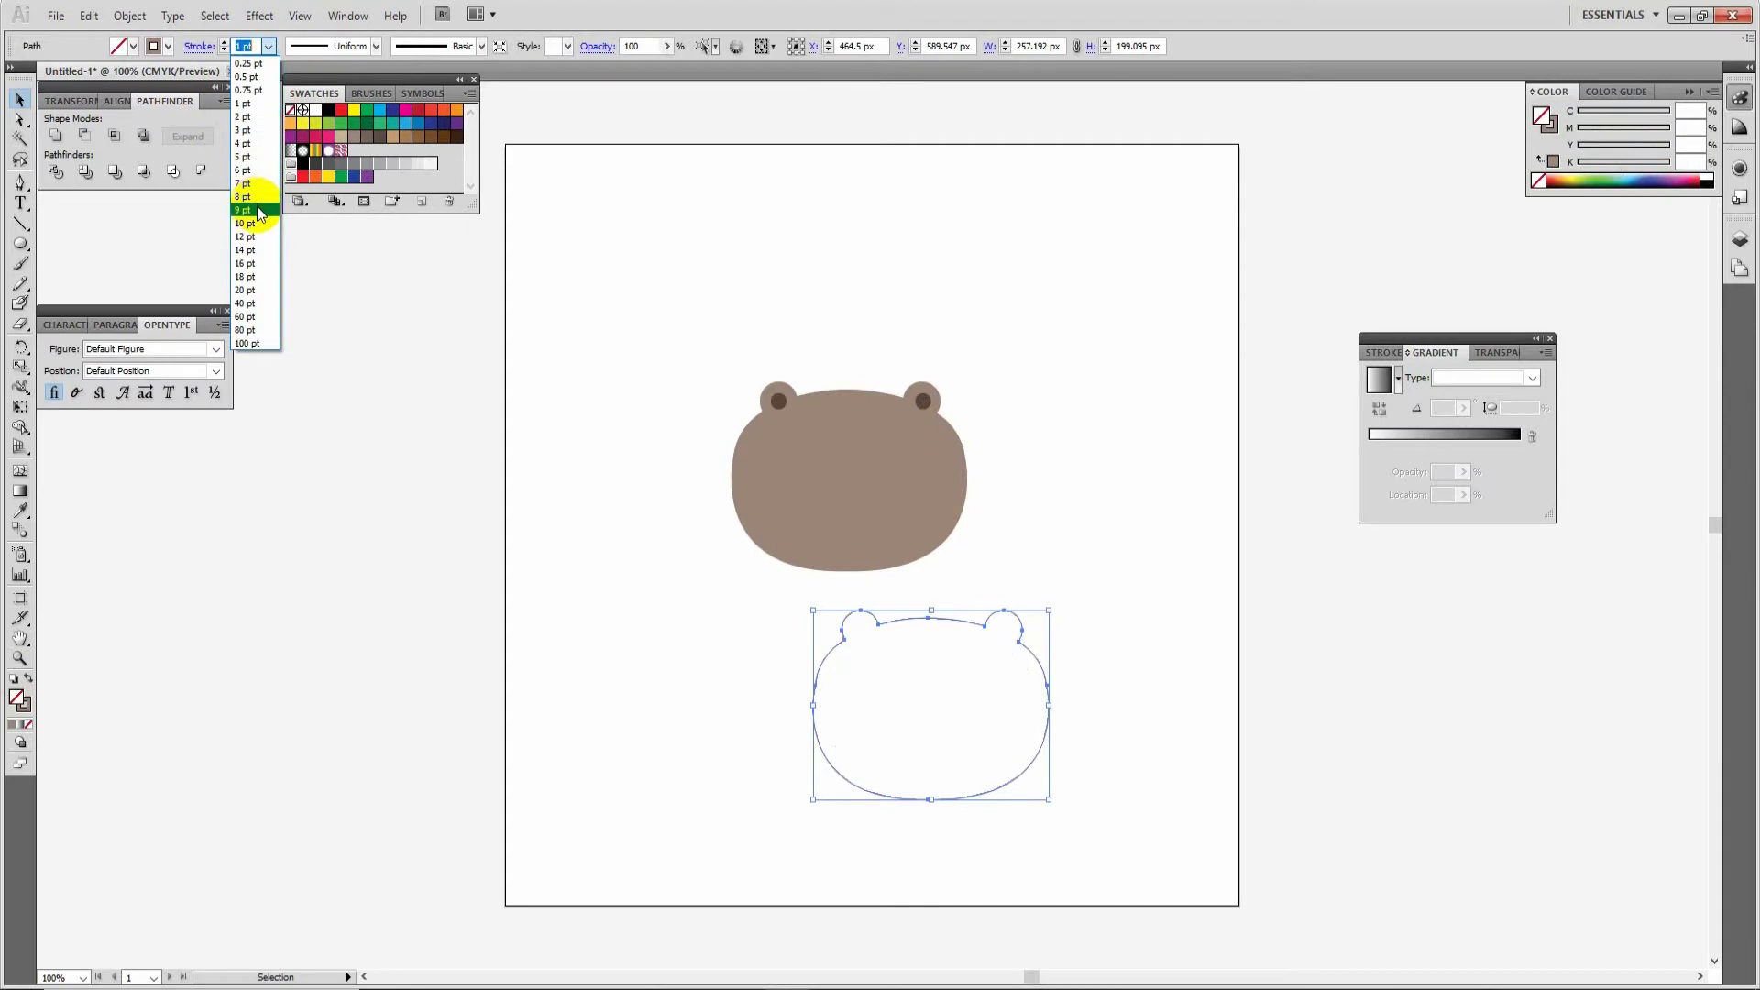
click(263, 263)
click(376, 46)
click(332, 128)
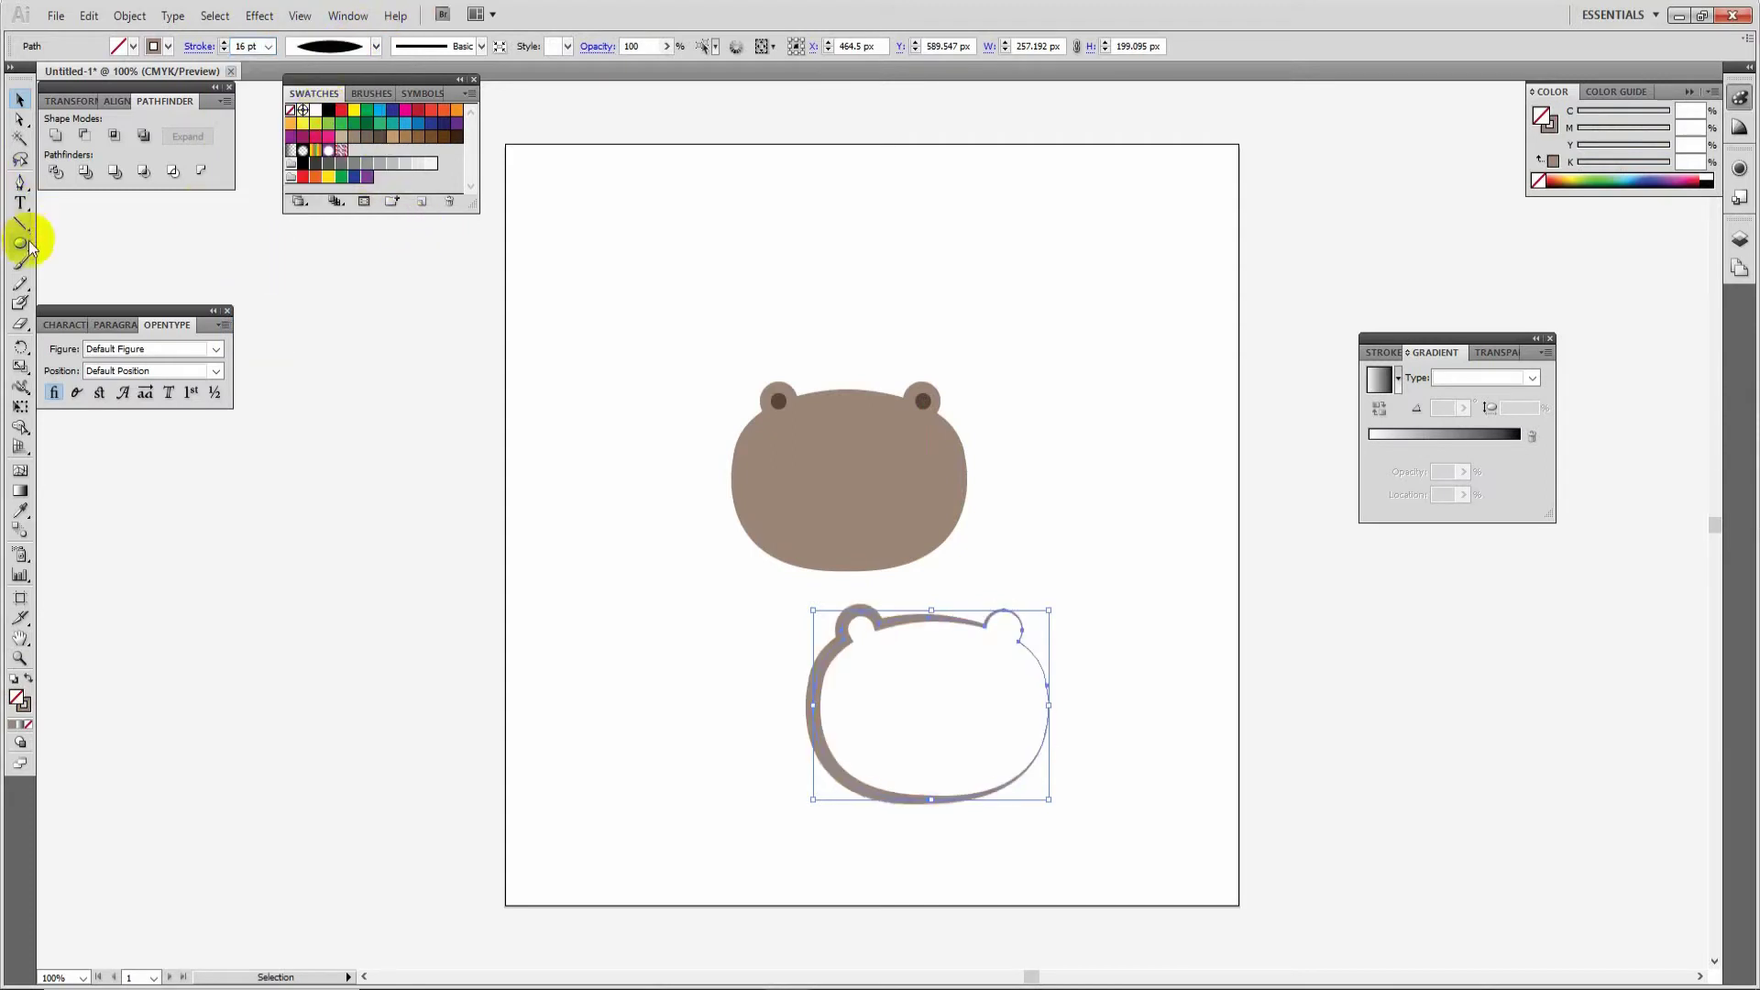
Step: Cut the outline with Scissors at its lower left and lower right, and delete the upper part to leave a smile curve
drag(21, 324, 70, 326)
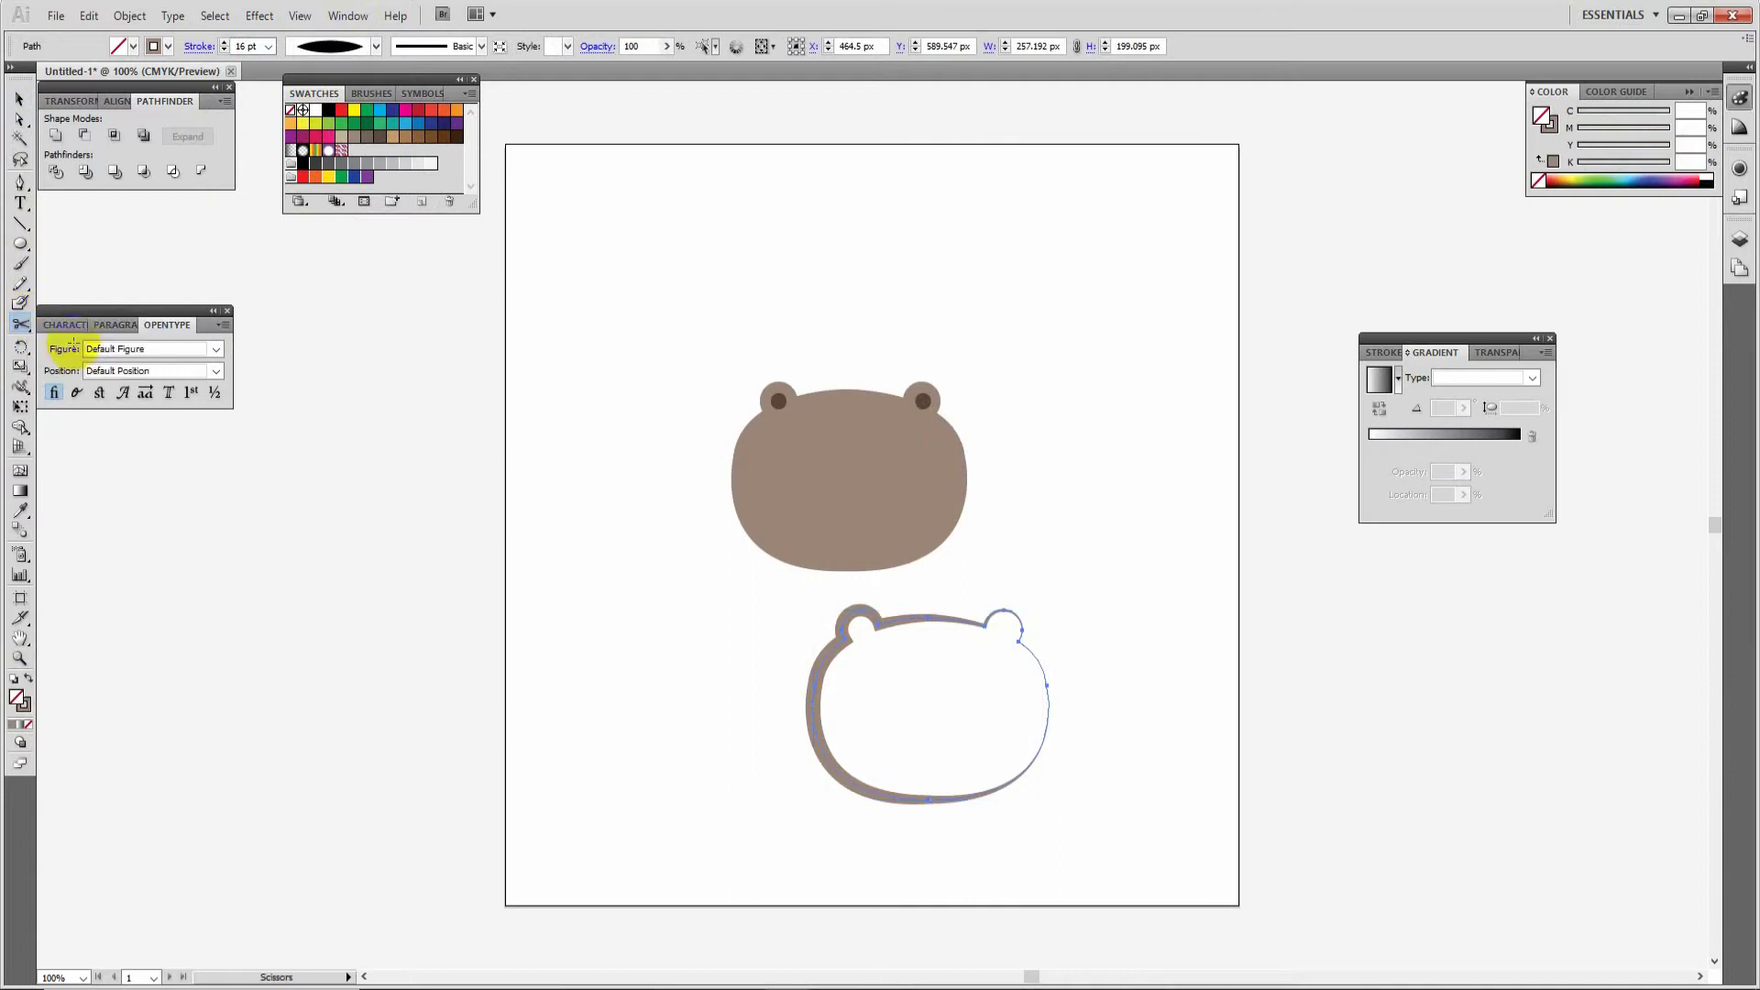
click(819, 747)
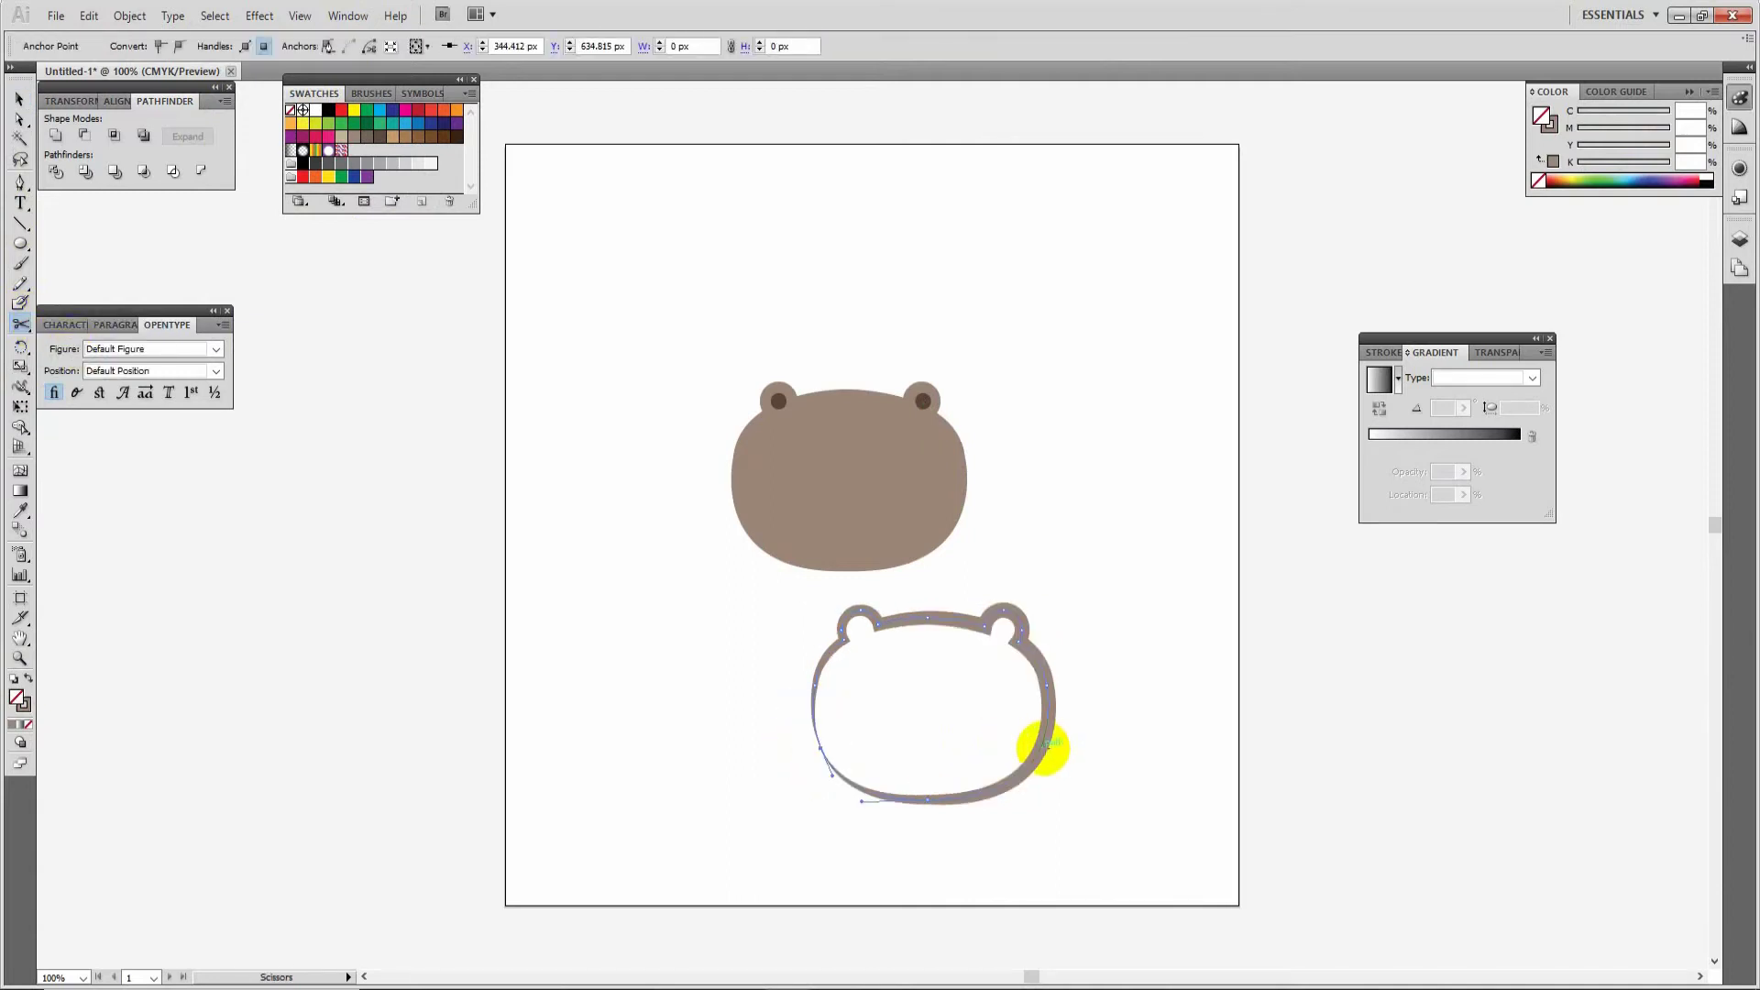
click(1043, 744)
click(17, 101)
click(1060, 570)
click(962, 622)
key(Delete)
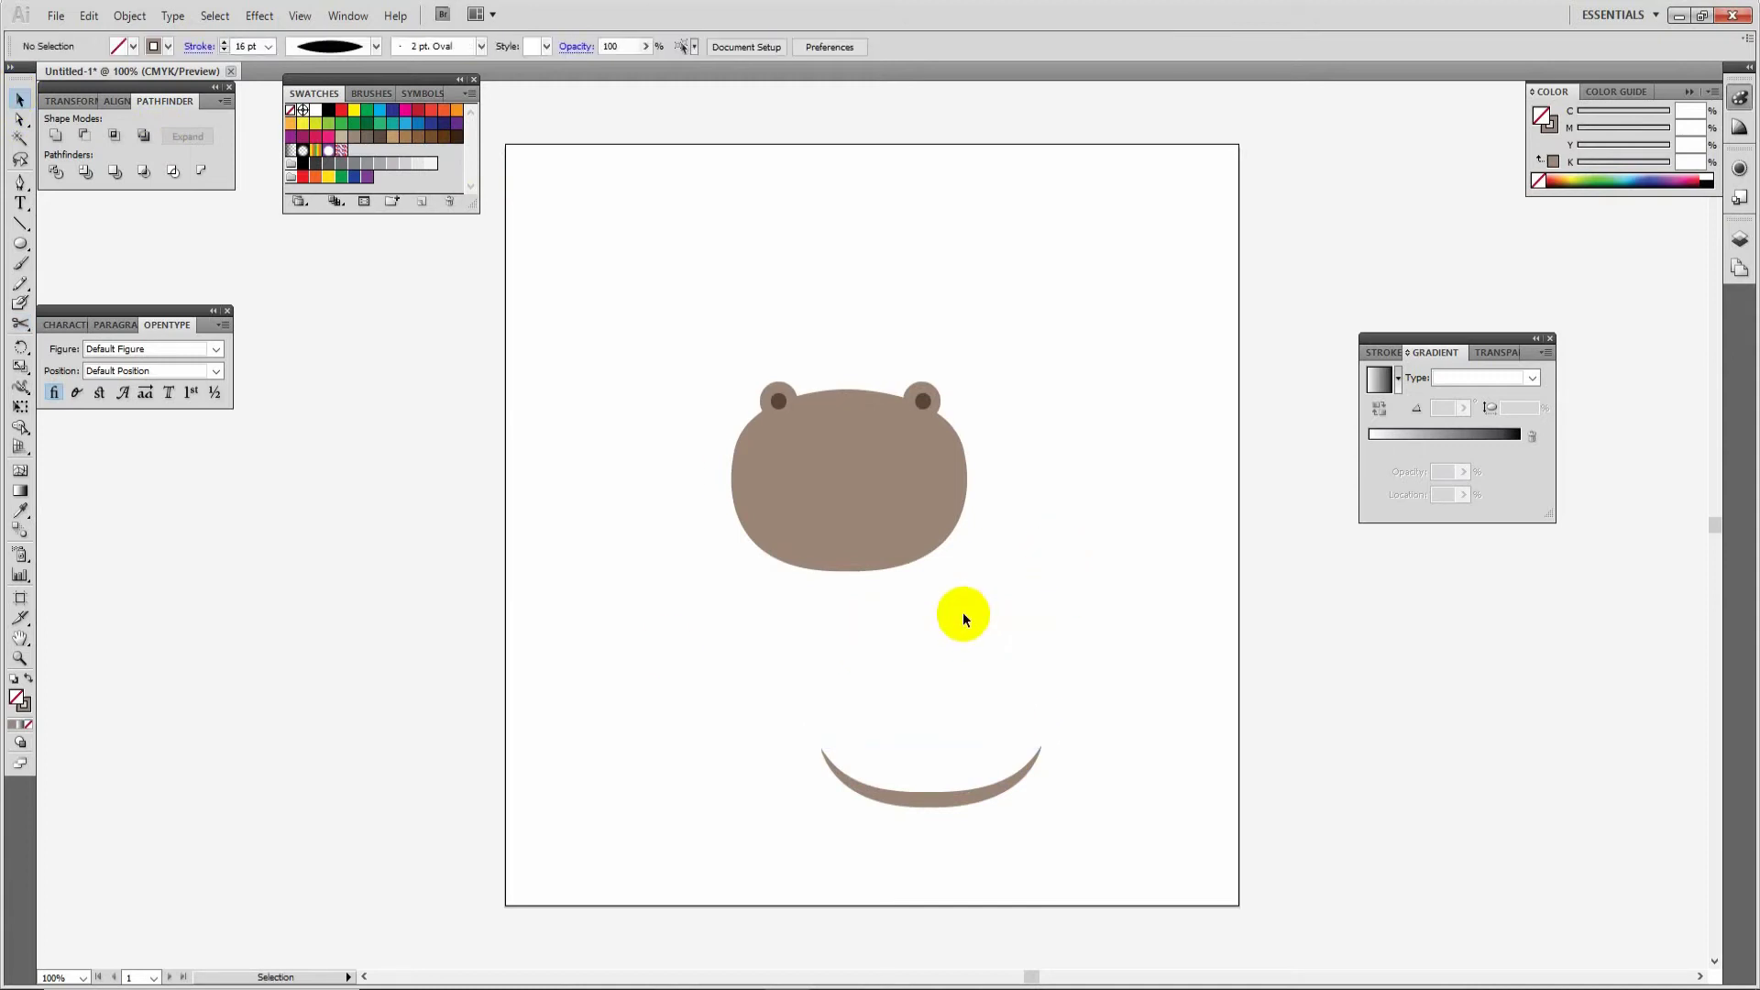
Step: Expand the smile curve's appearance, move it onto the lower muzzle, and scale it to about 201 px wide
click(942, 793)
click(131, 16)
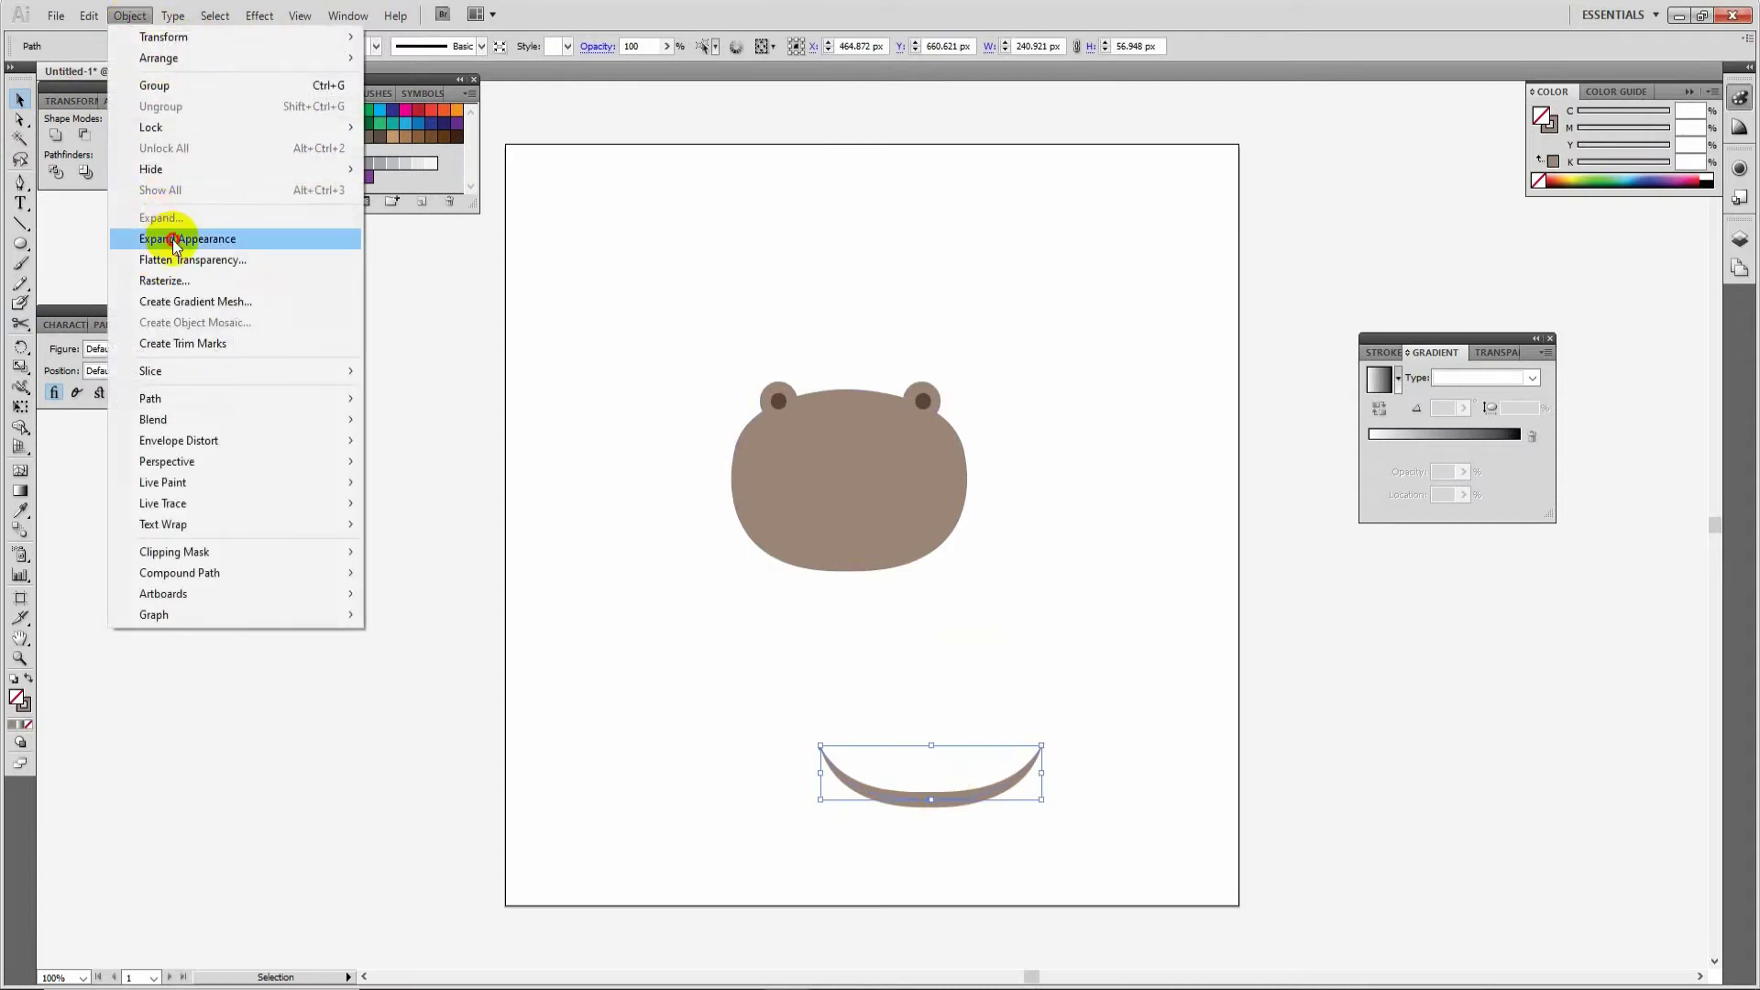
click(174, 238)
drag(925, 798, 845, 522)
drag(955, 472, 950, 476)
Step: Recolour the mouth with the nostril's dark brown using the Eyedropper
click(20, 511)
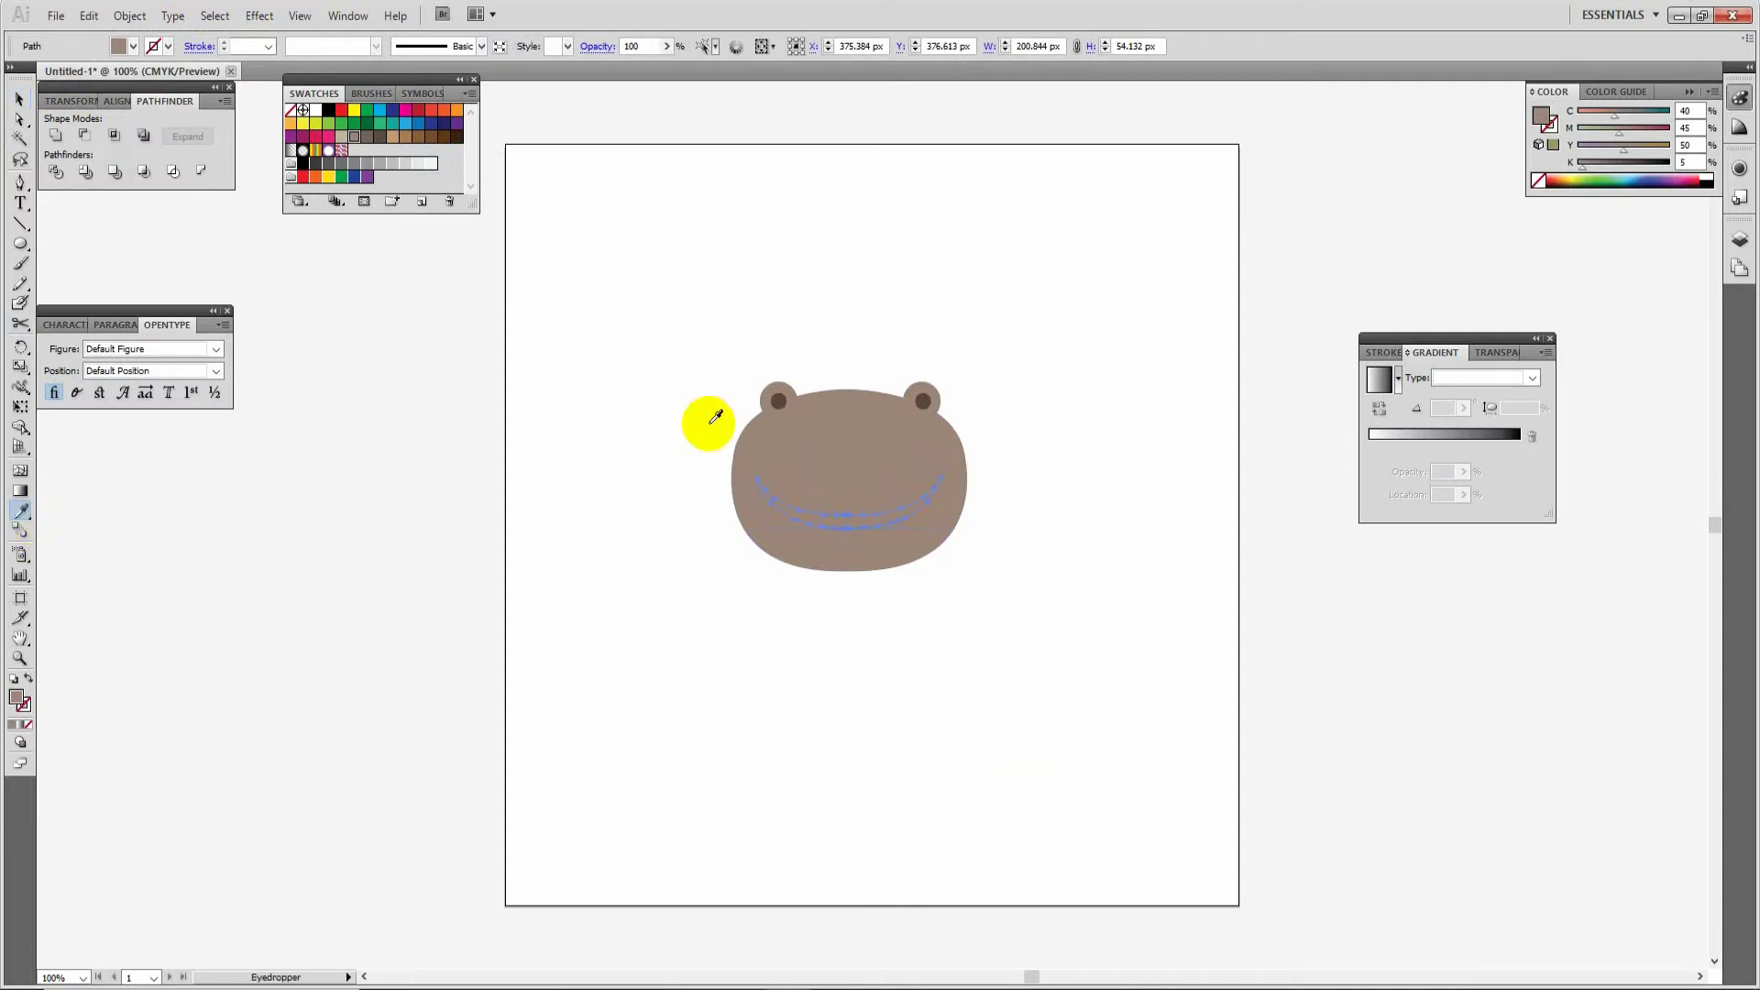
click(776, 400)
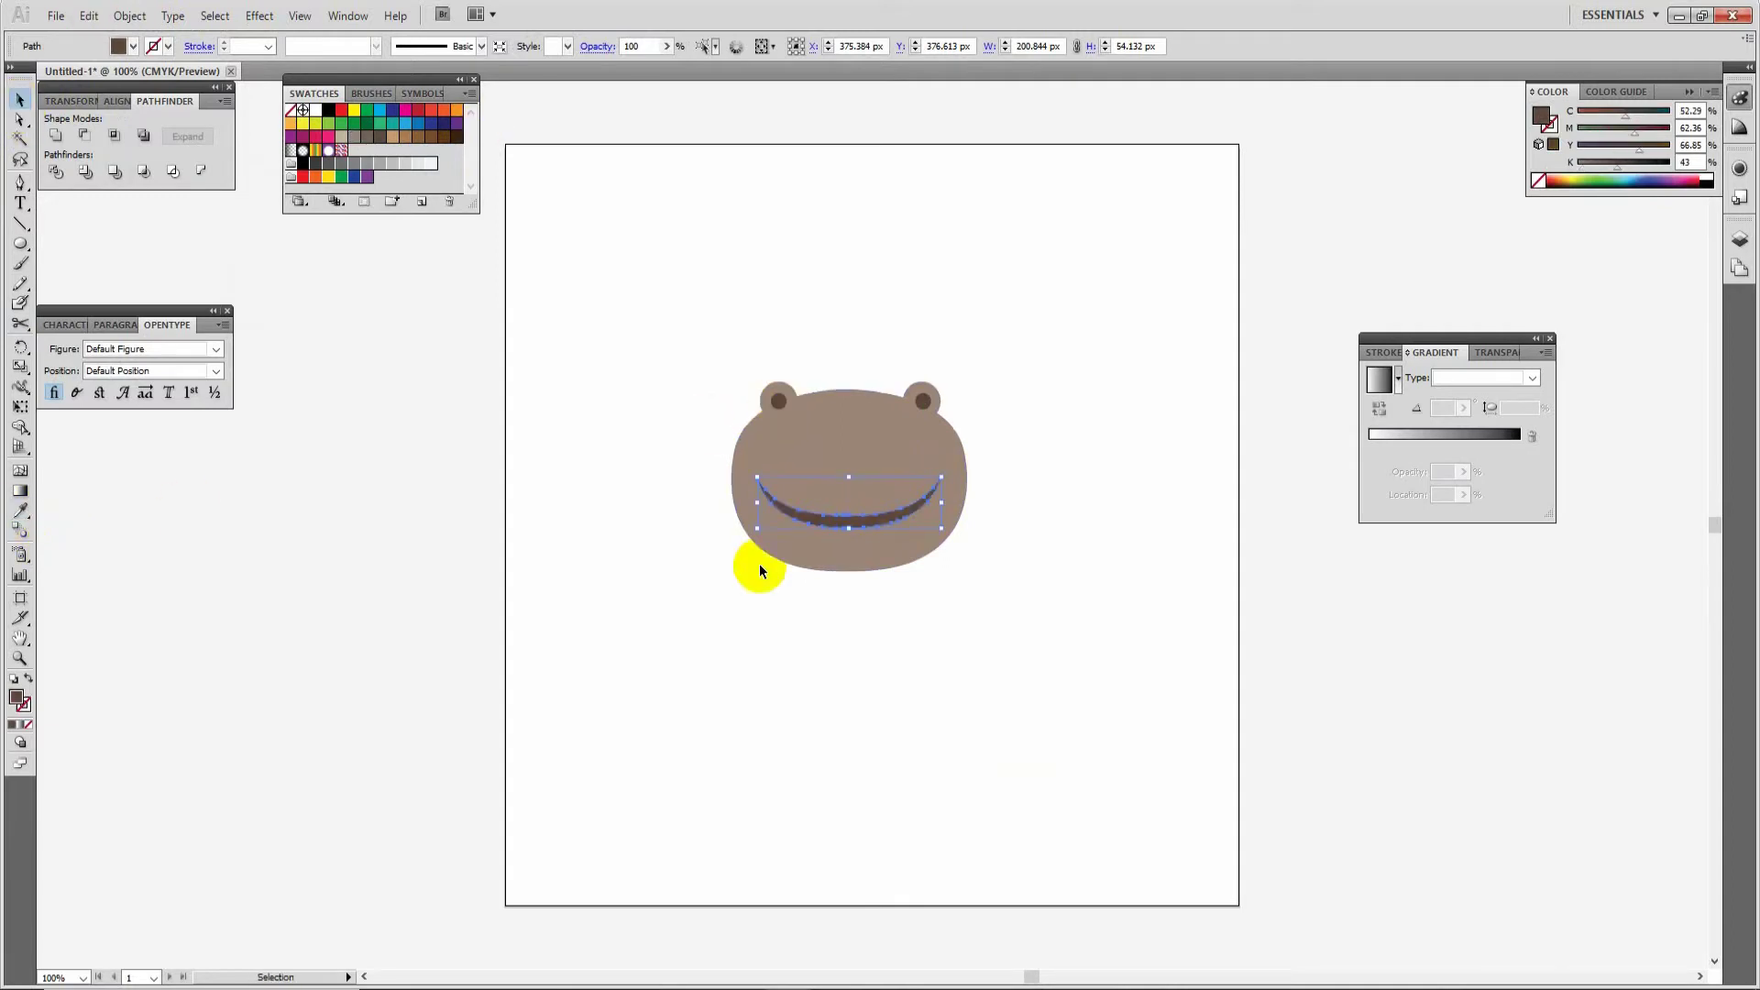
click(892, 616)
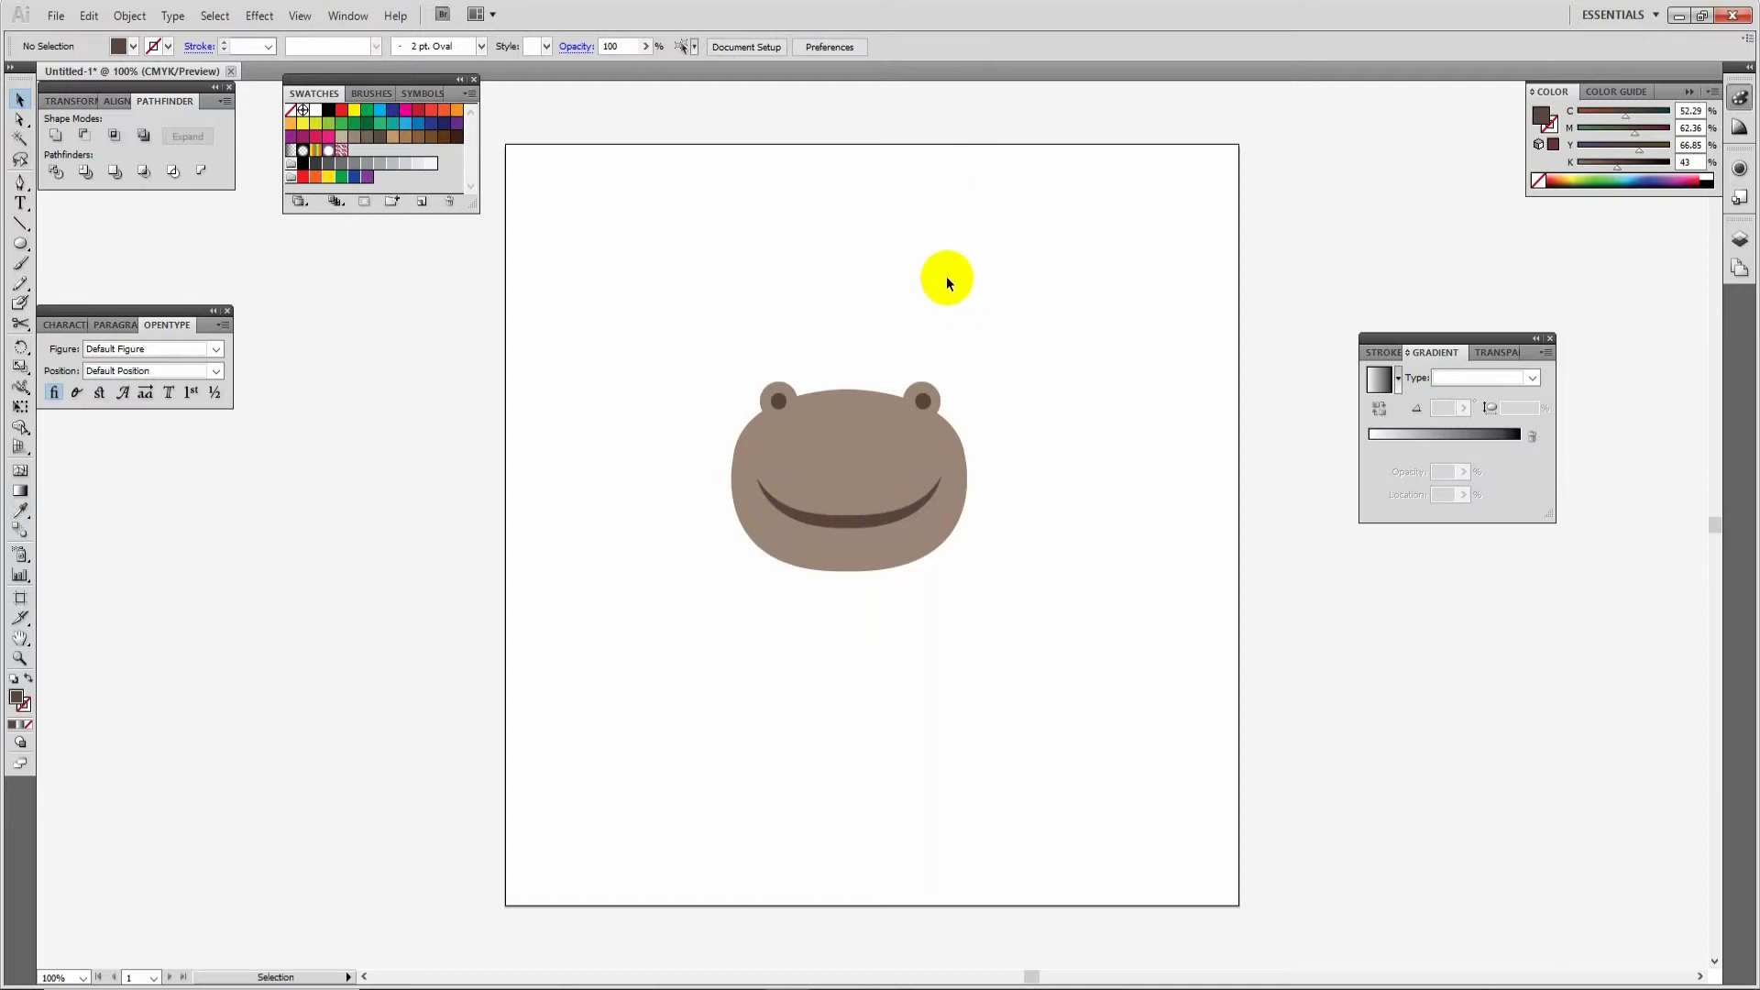
Step: Set the Rounded Rectangle corner radius to 2000 px by creating a 100 × 100 px shape, and delete that shape
drag(25, 245, 87, 261)
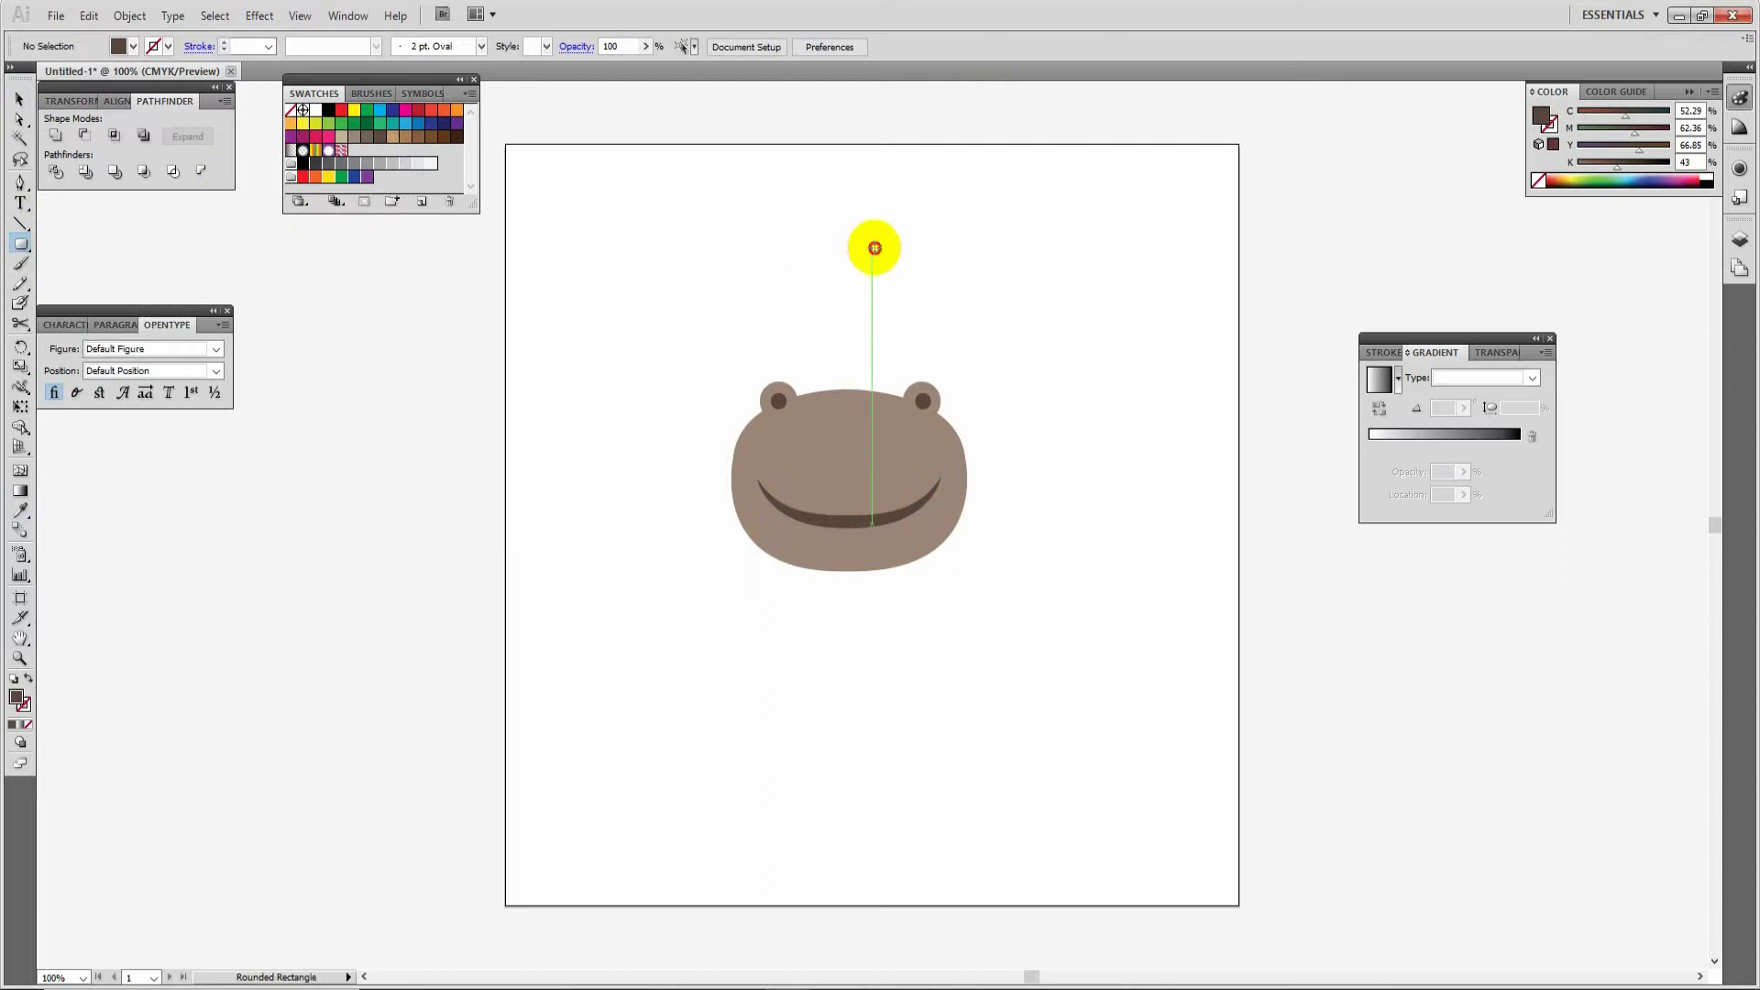
click(874, 248)
double_click(857, 538)
text(50)
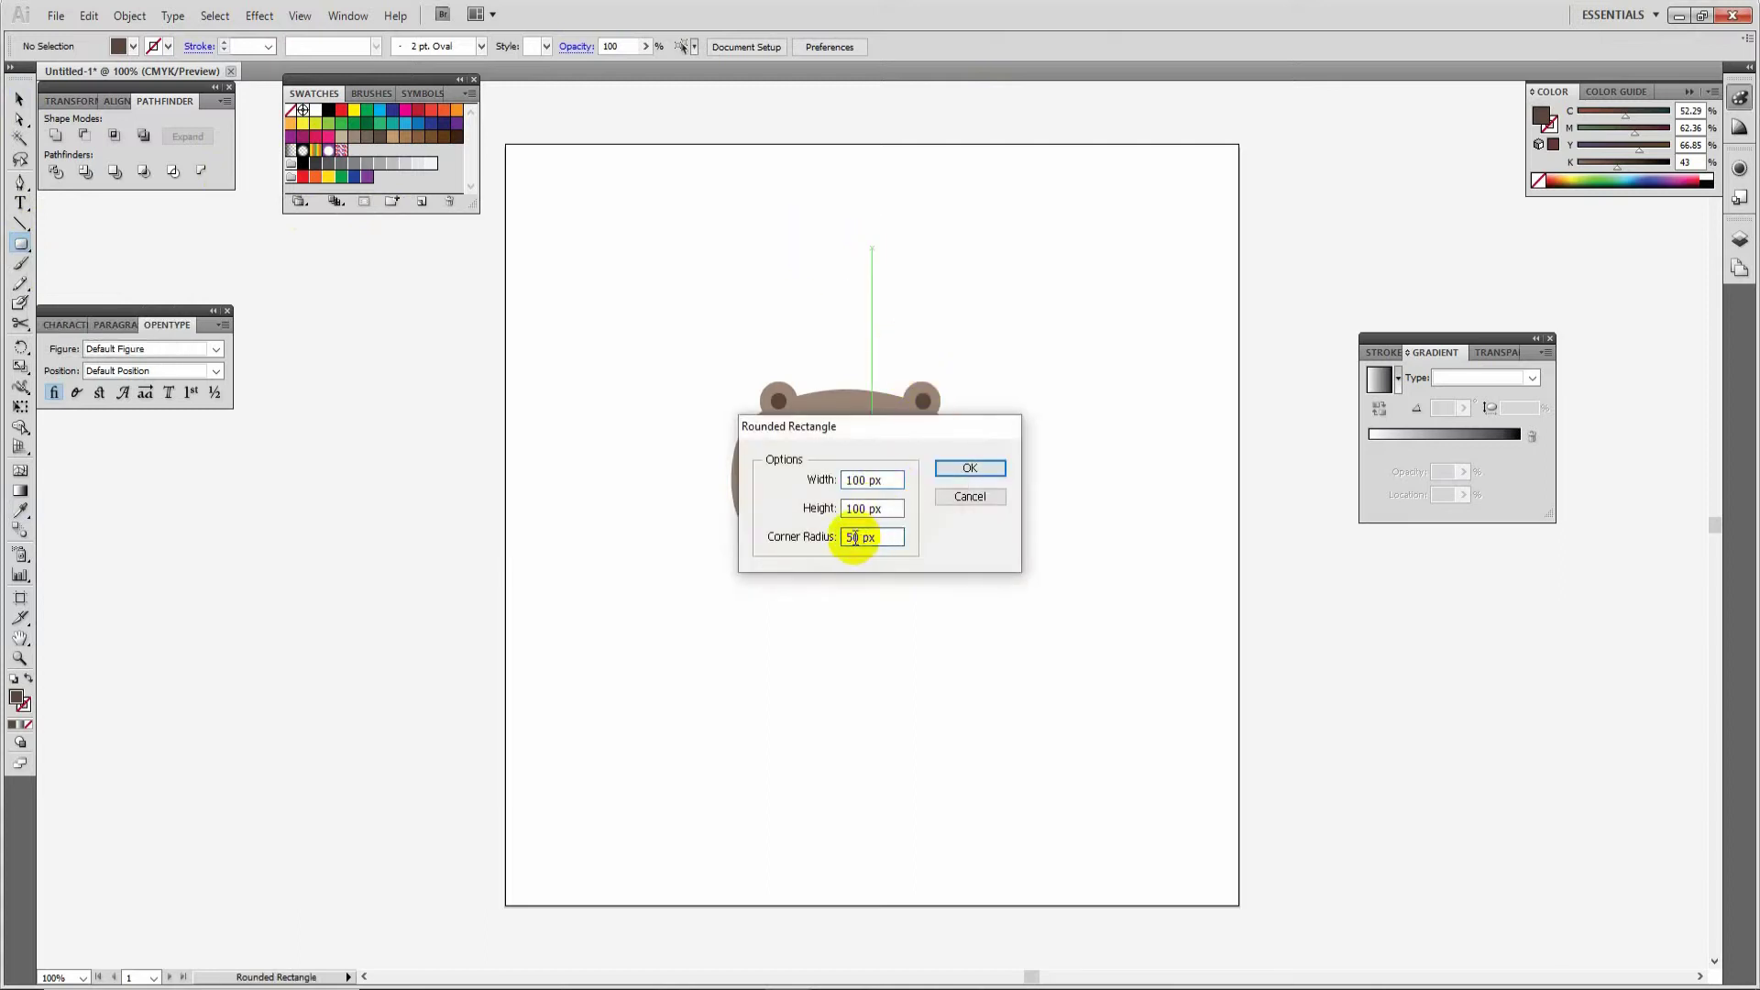
text(00)
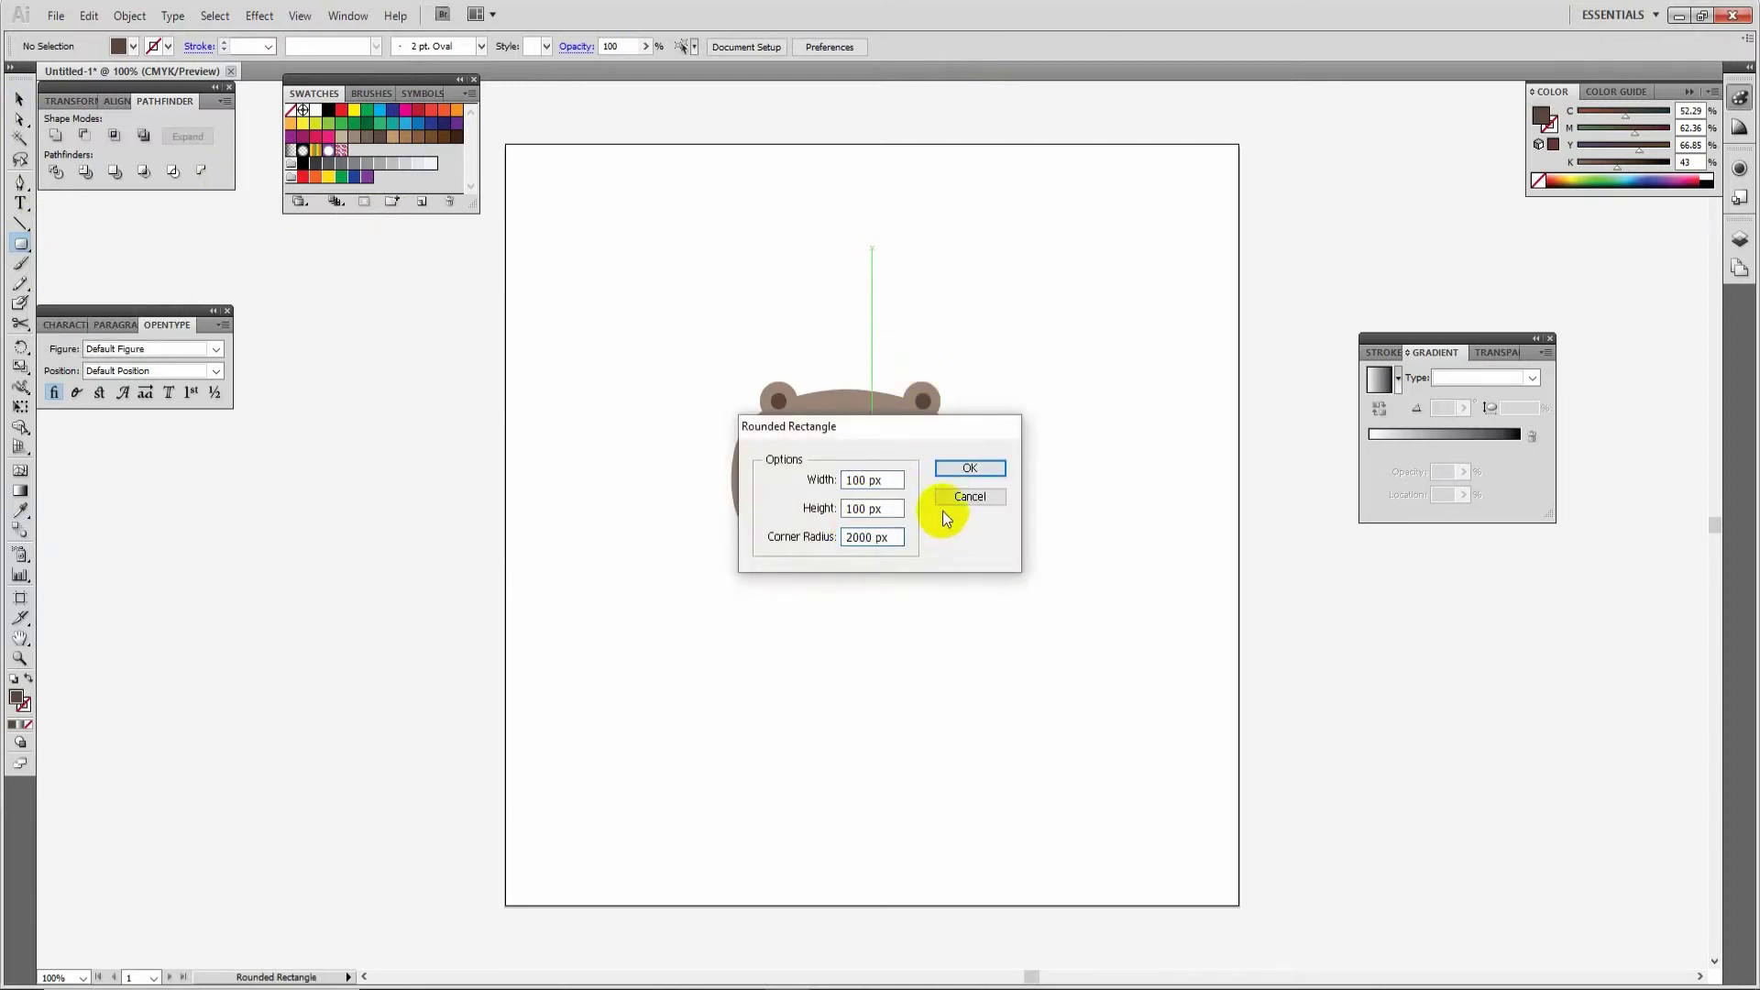
key(BackSpace)
key(Return)
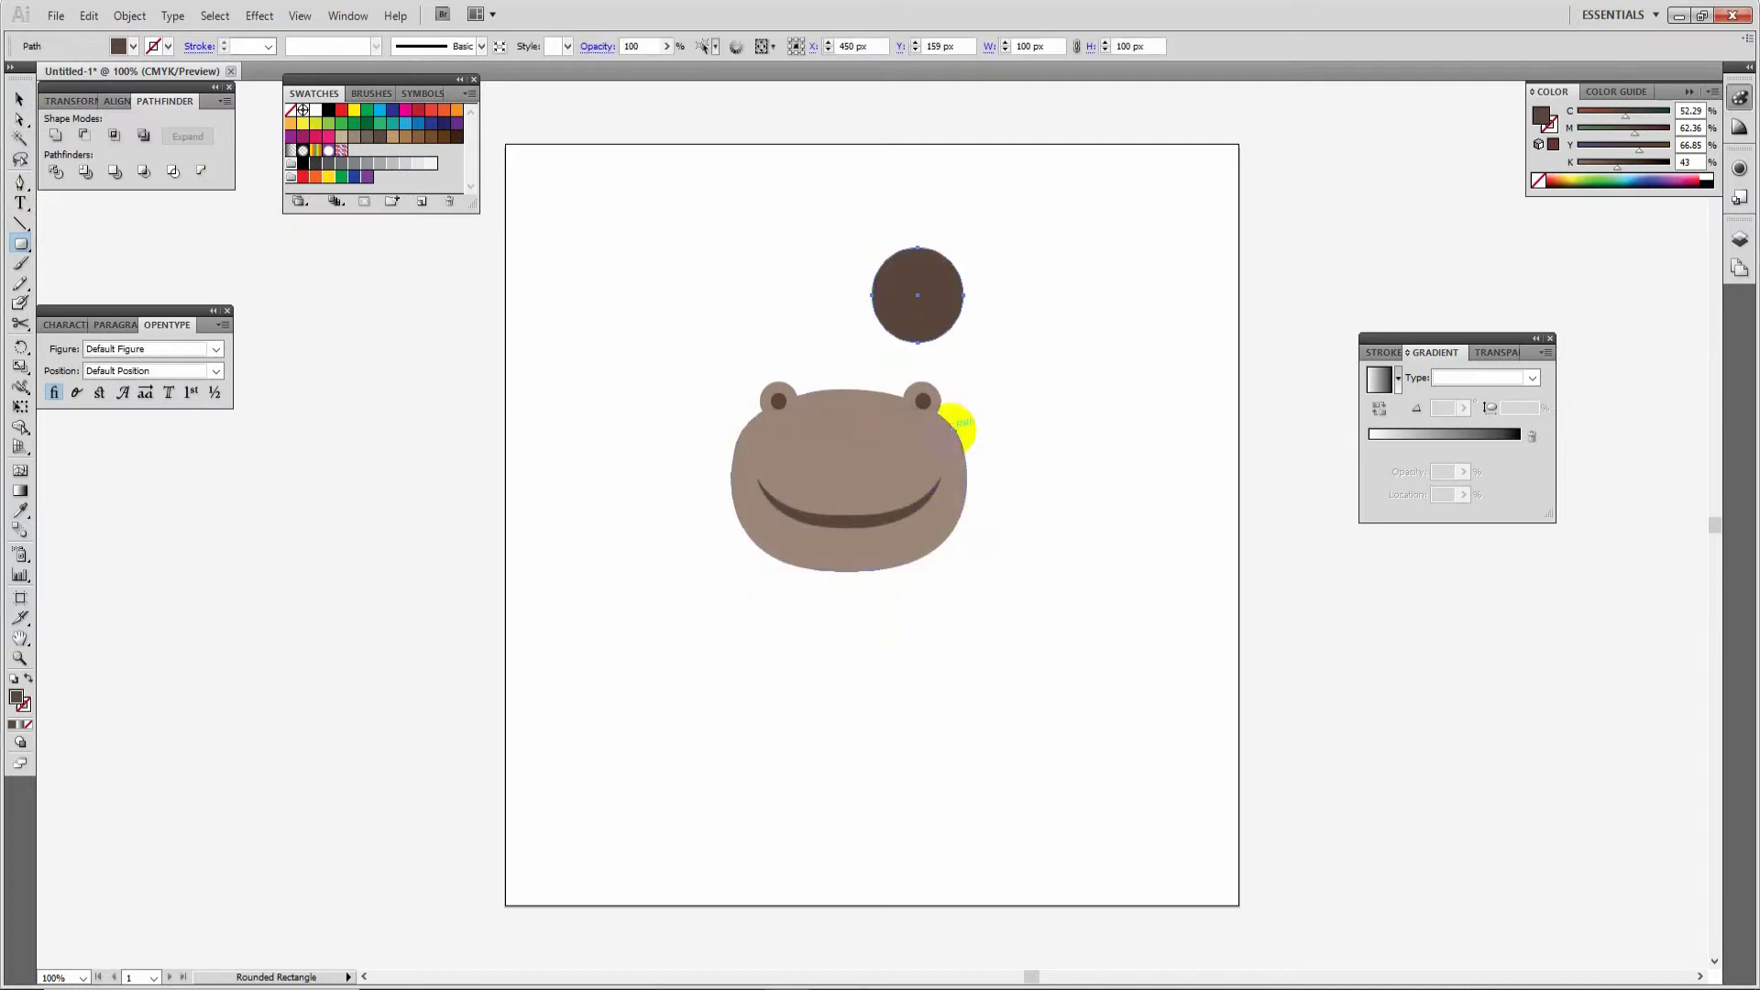
key(Delete)
Step: Draw a dark brown rounded rectangle about 223 × 163 px, centred over the upper muzzle, and send it to the back
drag(763, 254, 888, 428)
click(20, 98)
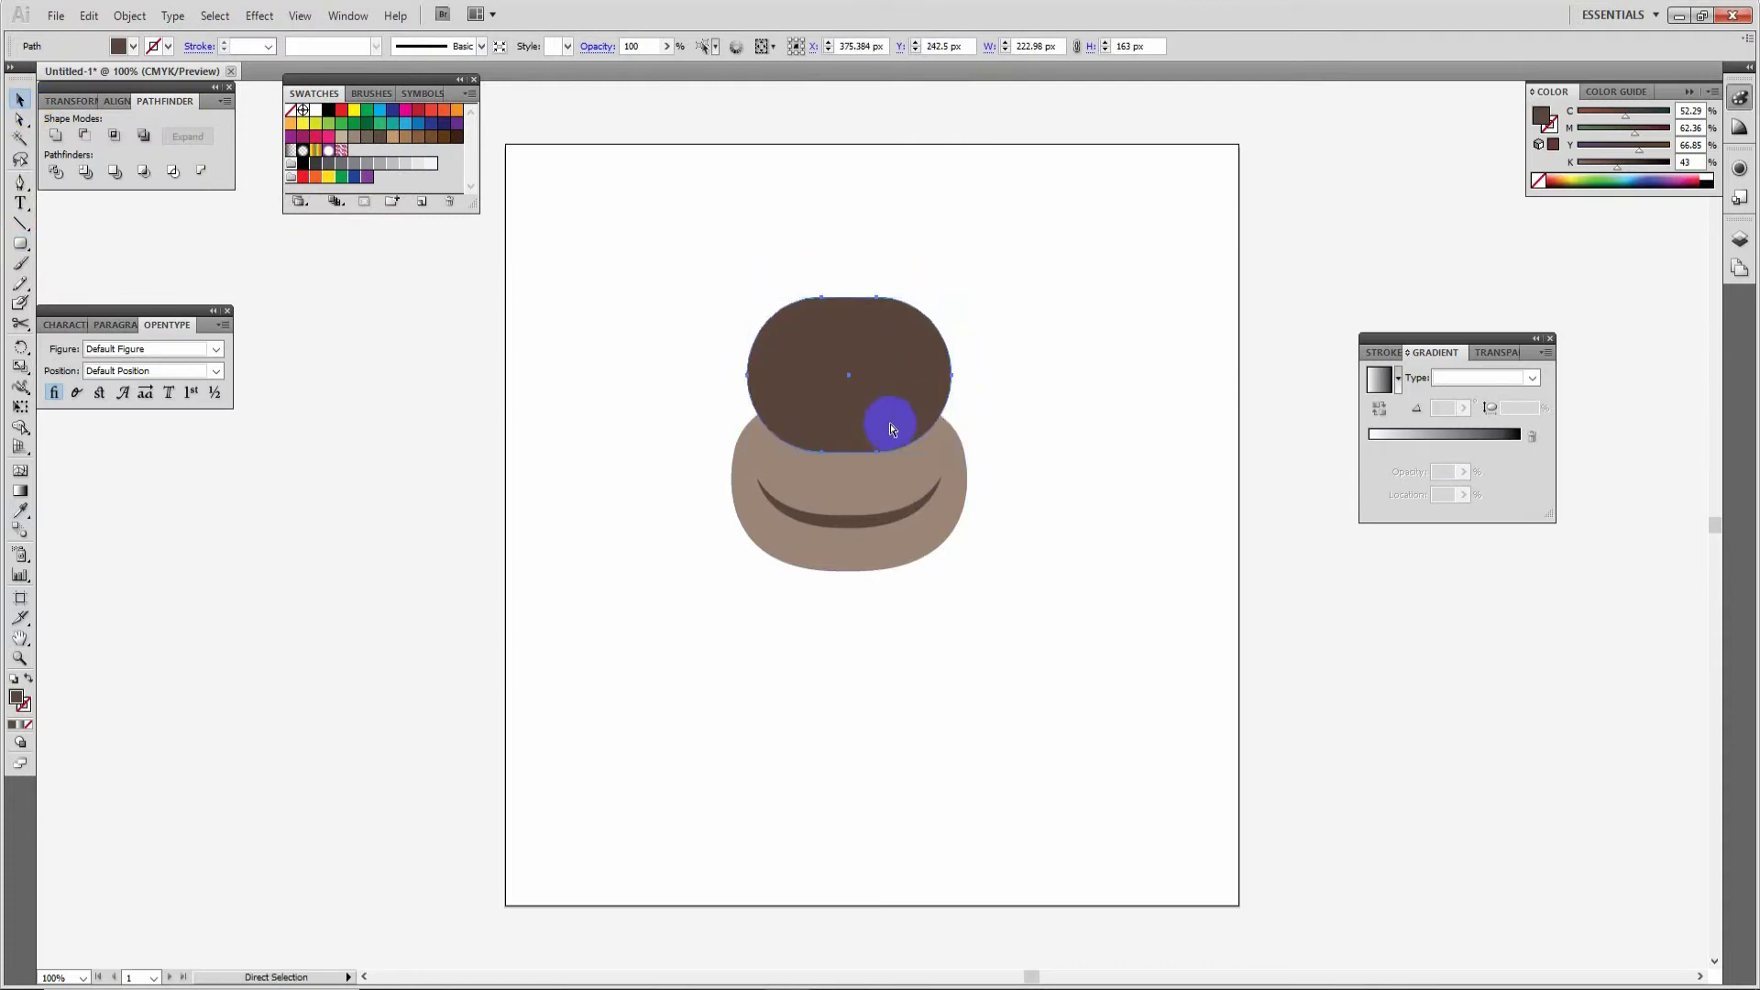
key(ctrl+shift+bracketleft)
Step: Nudge the dark brown rounded head shape down by 24 increments behind the muzzle
key(Down)
key(Down)
key(Down)
key(Down)
key(Down)
key(Down)
key(Down)
key(Down)
key(Down)
key(Down)
key(Down)
key(Down)
key(Down)
key(Down)
key(Down)
key(Down)
key(Down)
key(Down)
key(Down)
key(Down)
key(Down)
key(Down)
key(Down)
key(Down)
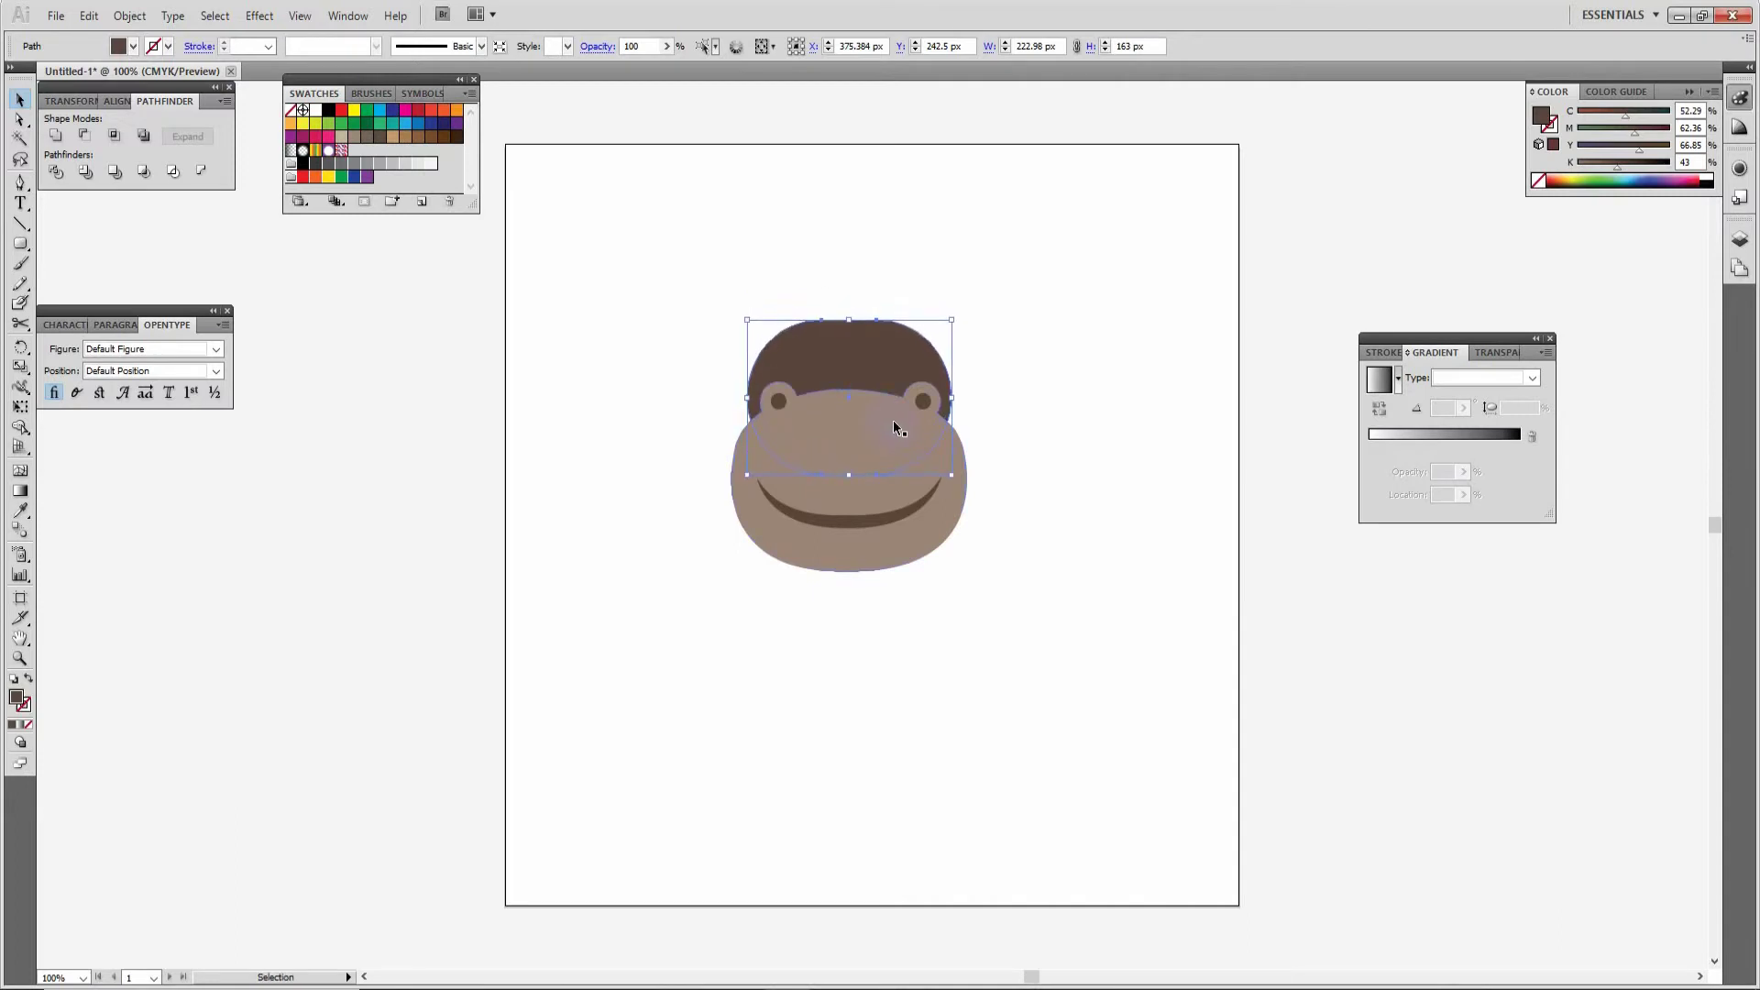
Step: Stretch the dark brown head shape upward to a height of about 183 px, keeping its bottom edge fixed
drag(853, 329, 854, 309)
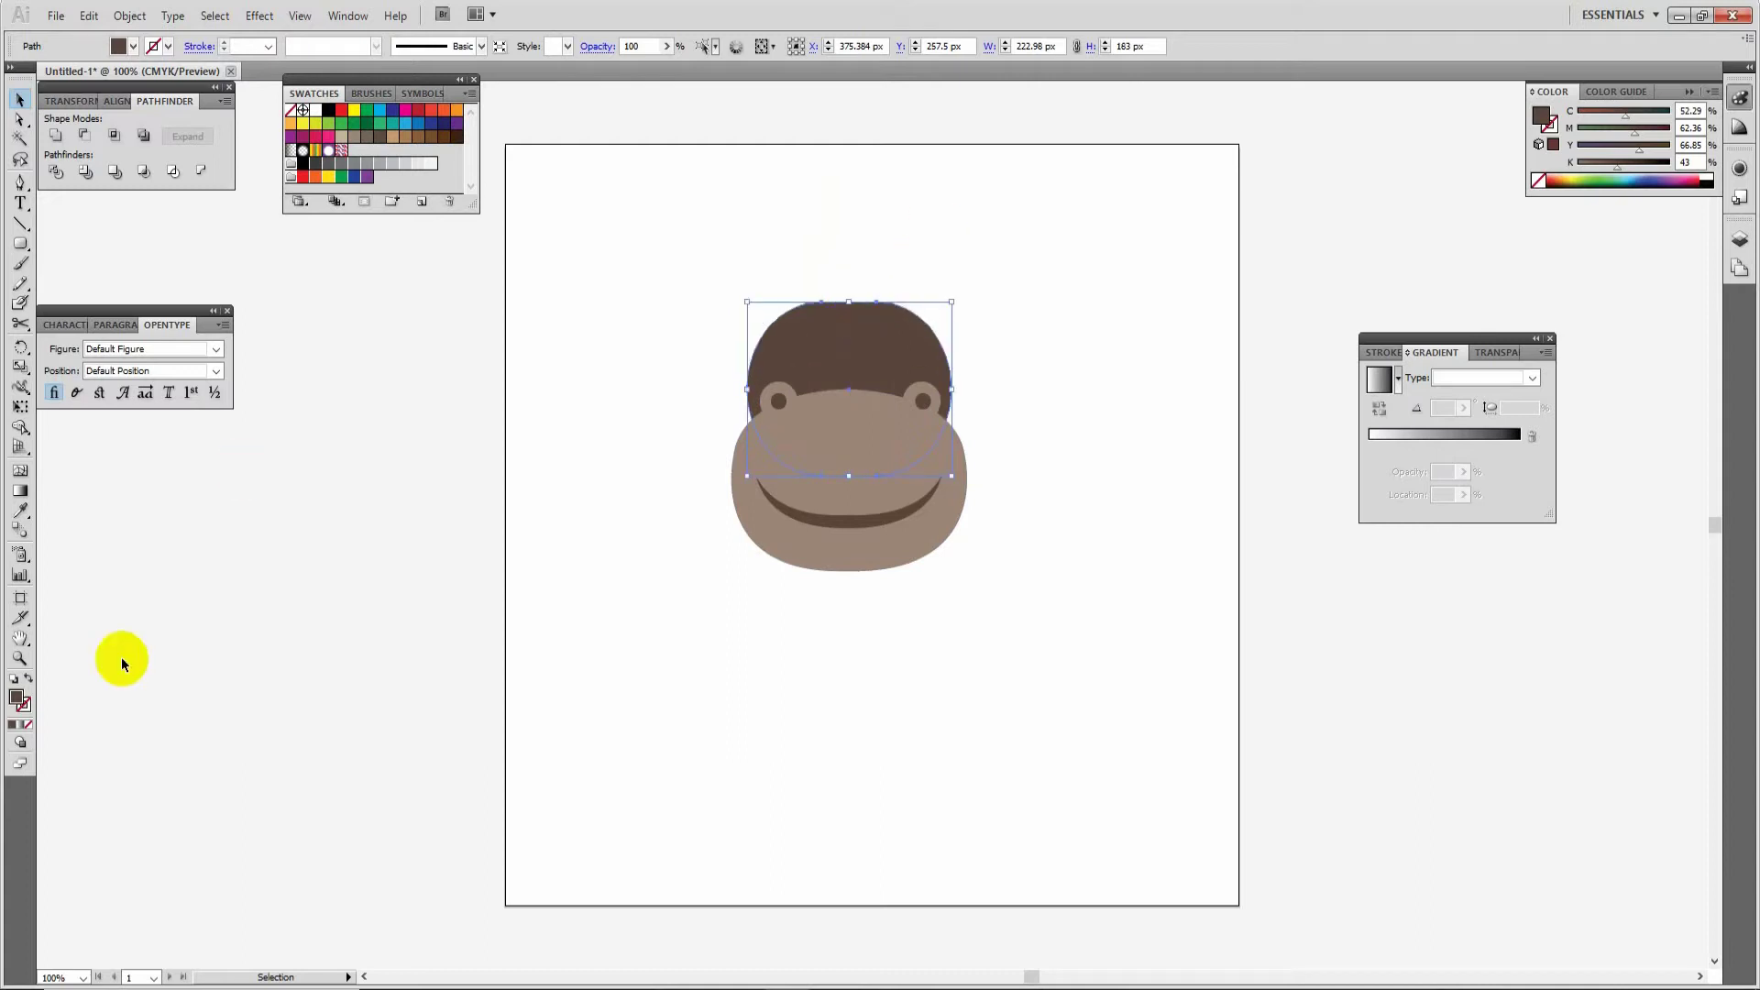
double_click(18, 698)
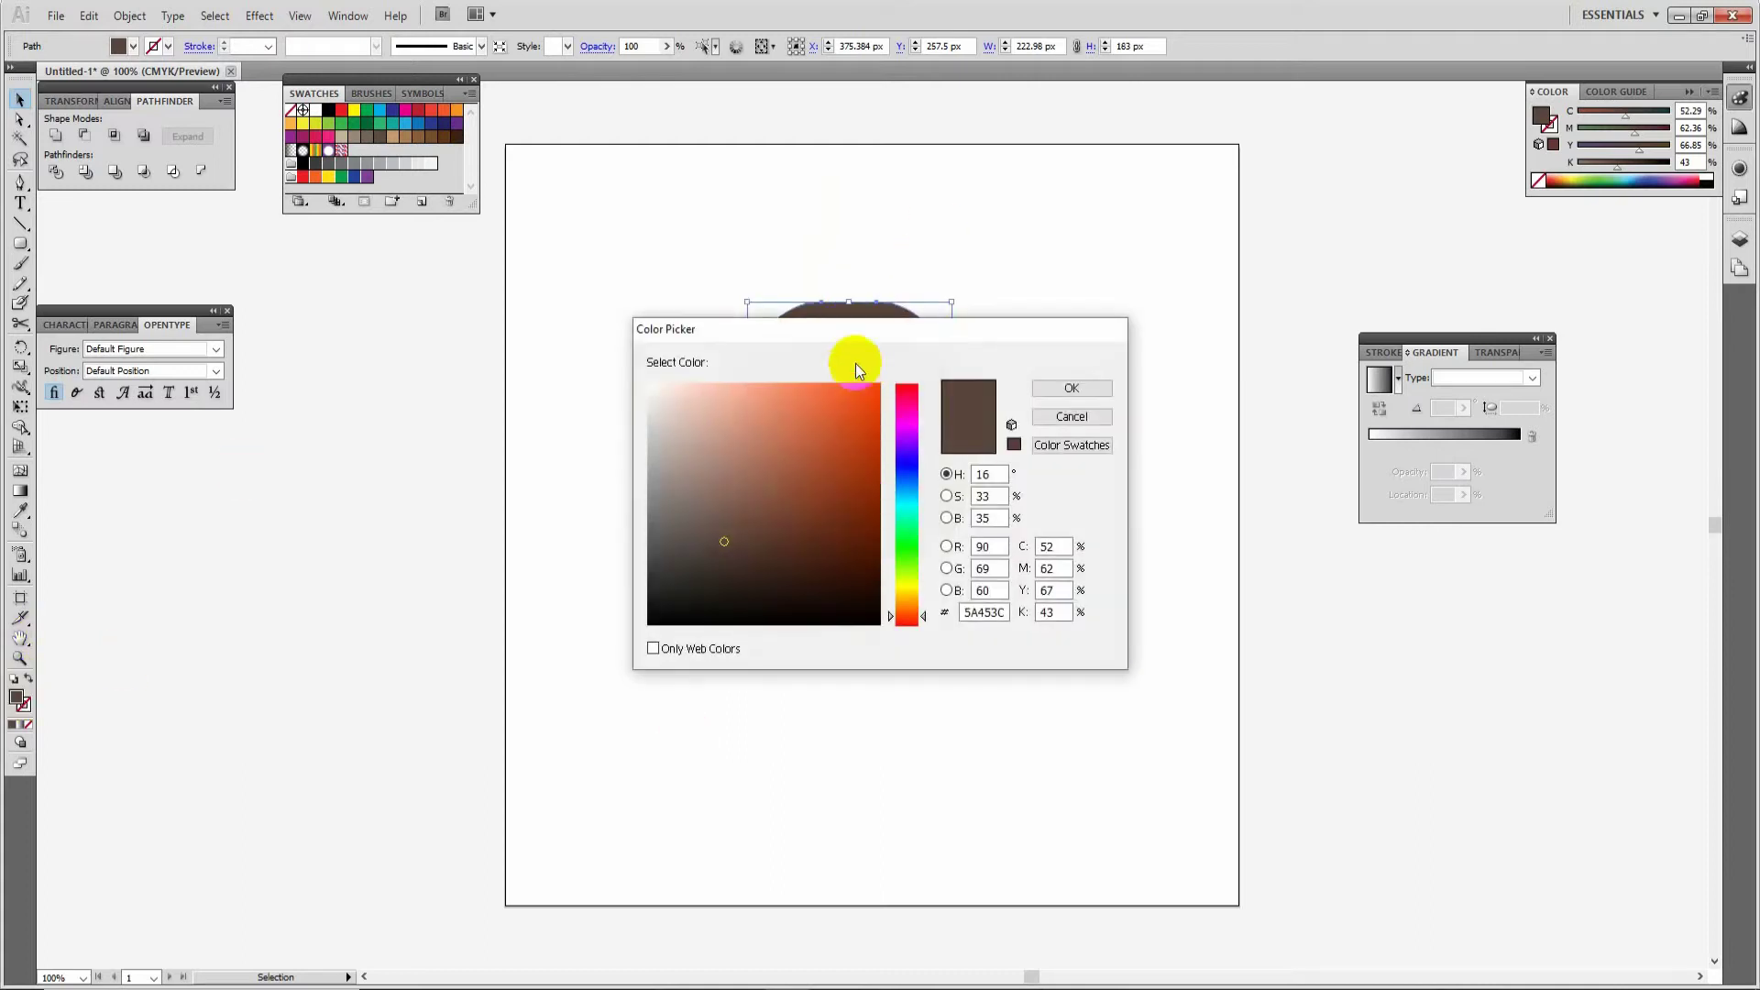
drag(849, 329, 1190, 267)
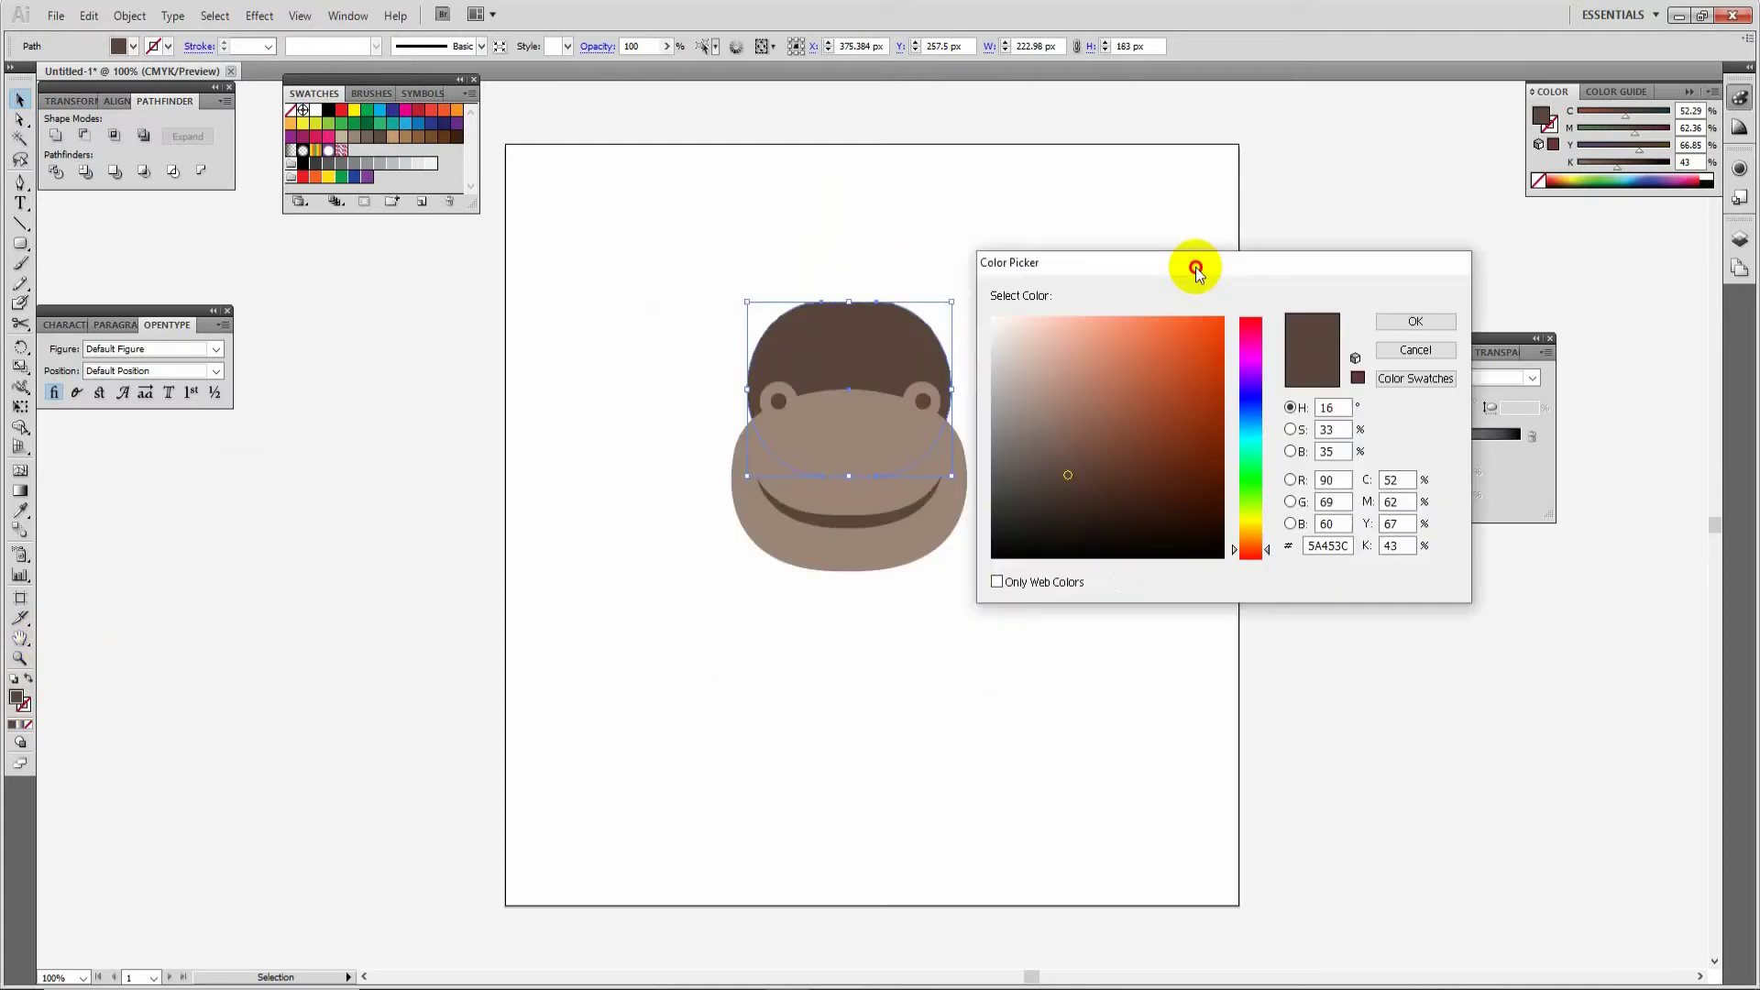
click(1409, 350)
Step: Recolour the head shape with the muzzle's brown using the Eyedropper and lighten it to pinkish beige C6A49B
click(23, 506)
click(898, 438)
click(22, 707)
double_click(18, 701)
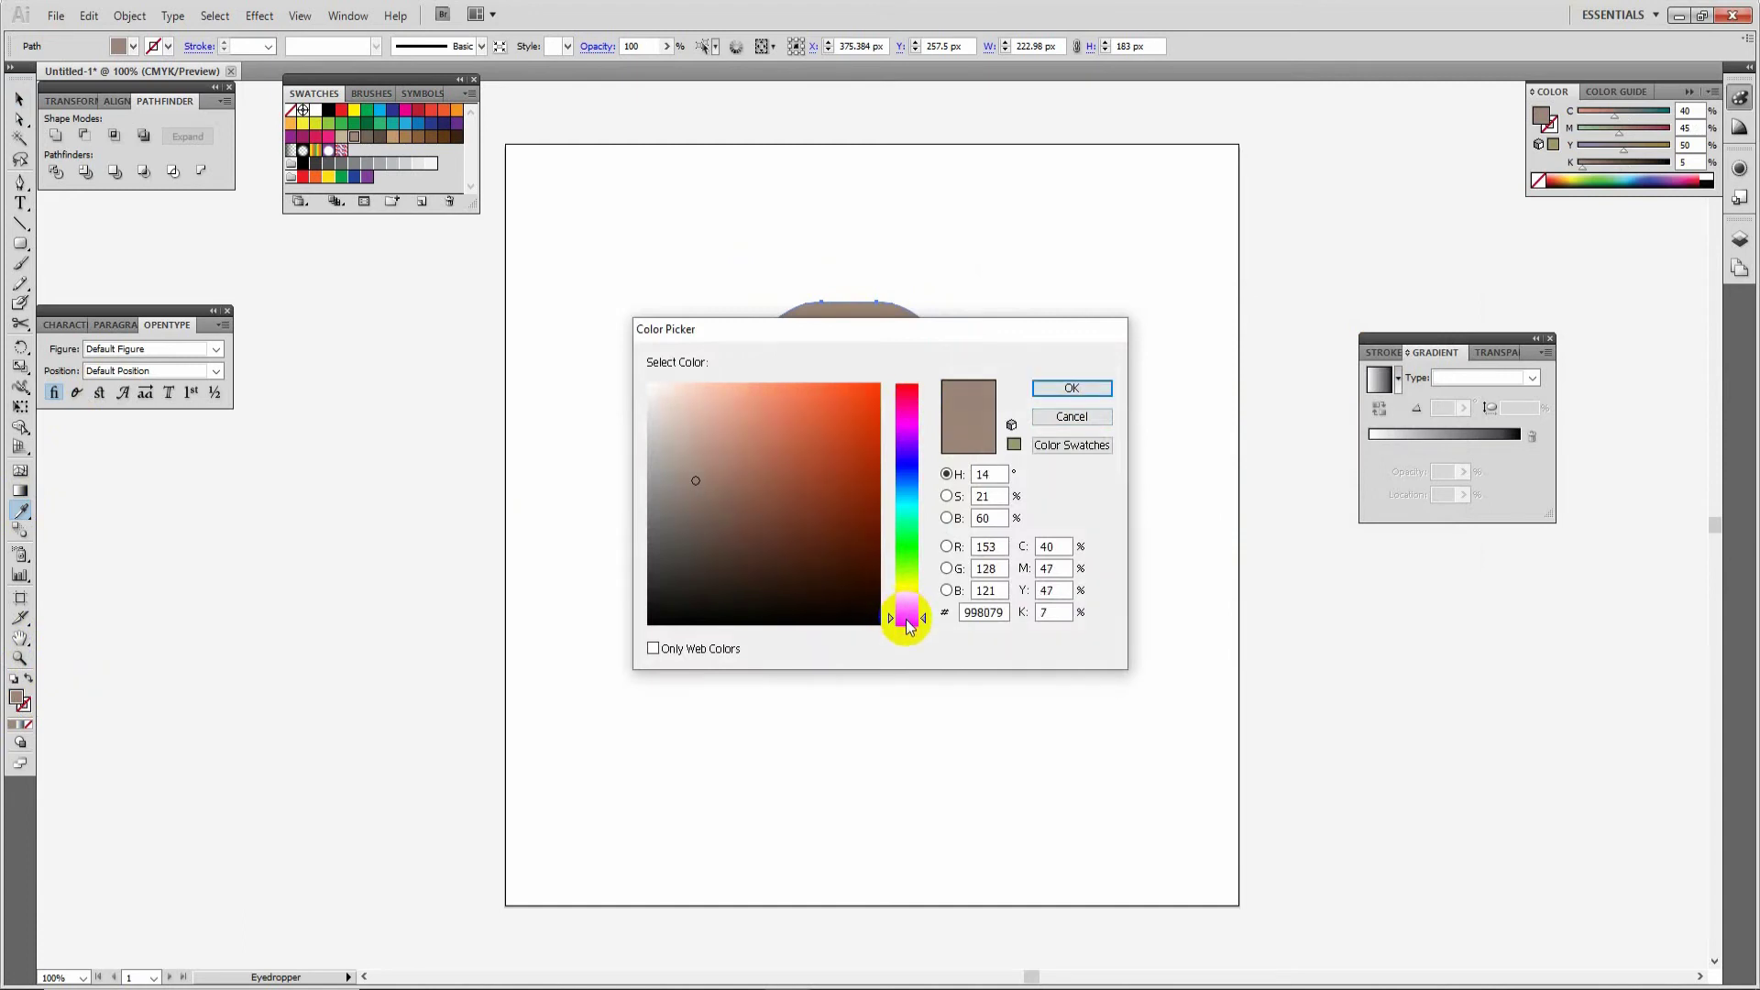
drag(699, 450, 702, 436)
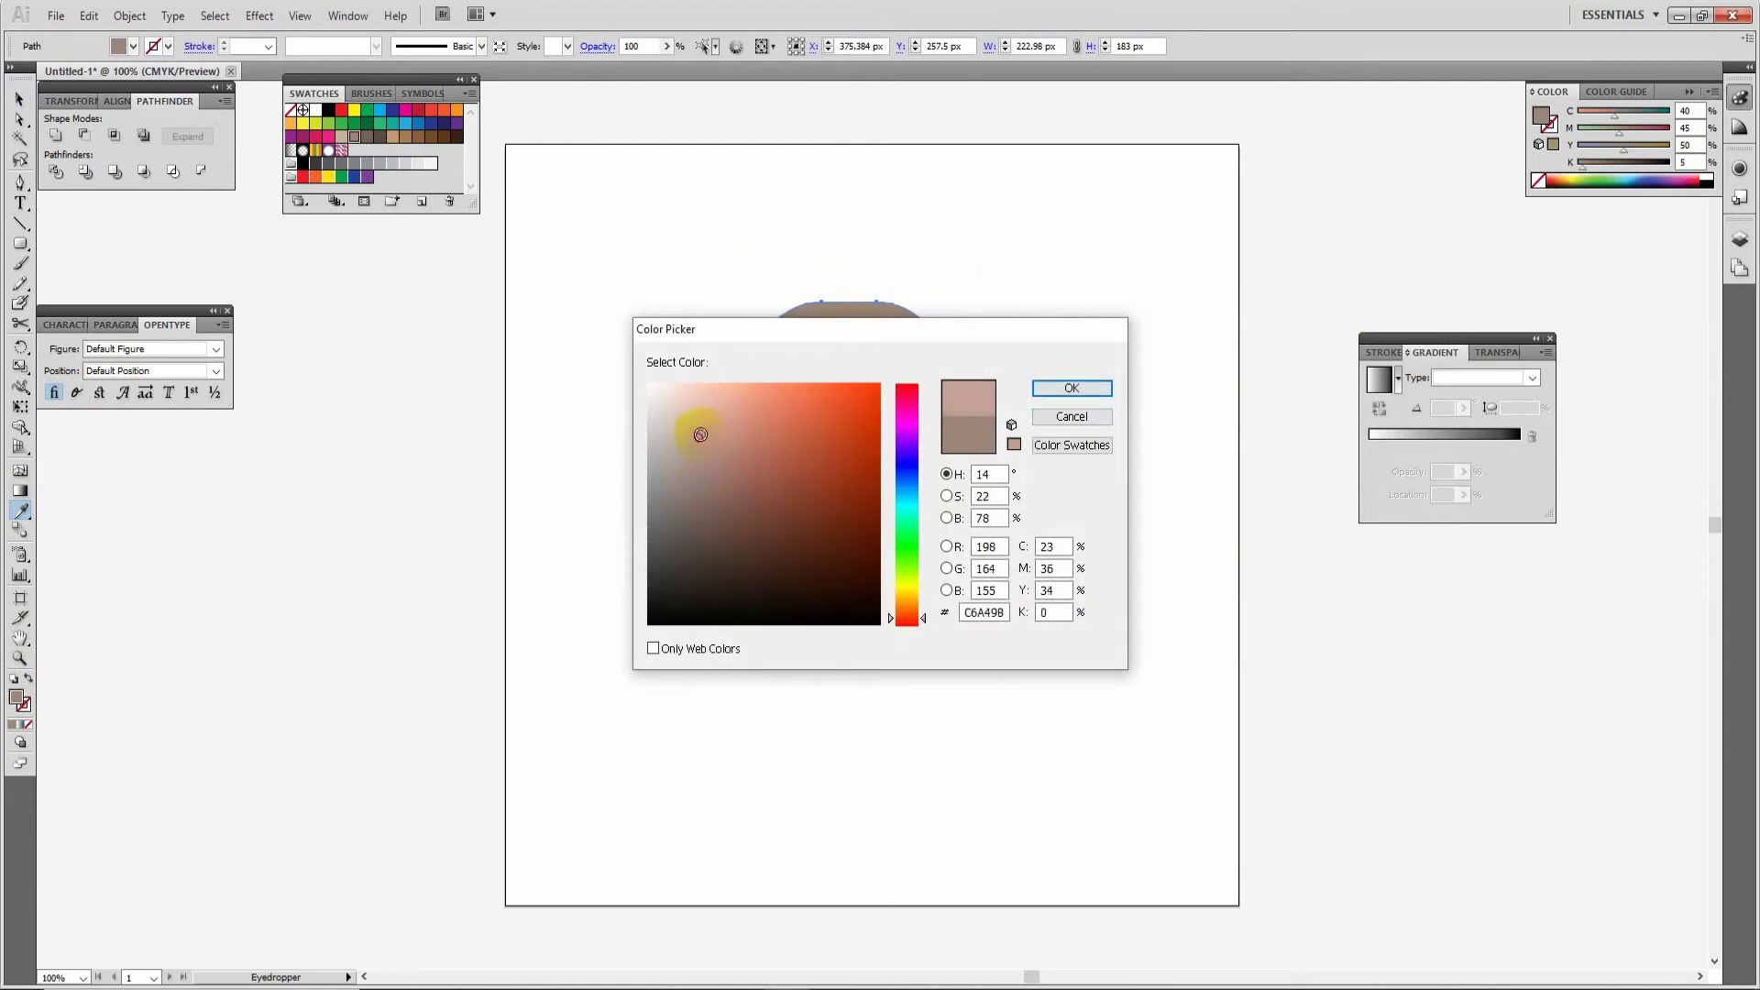
key(Return)
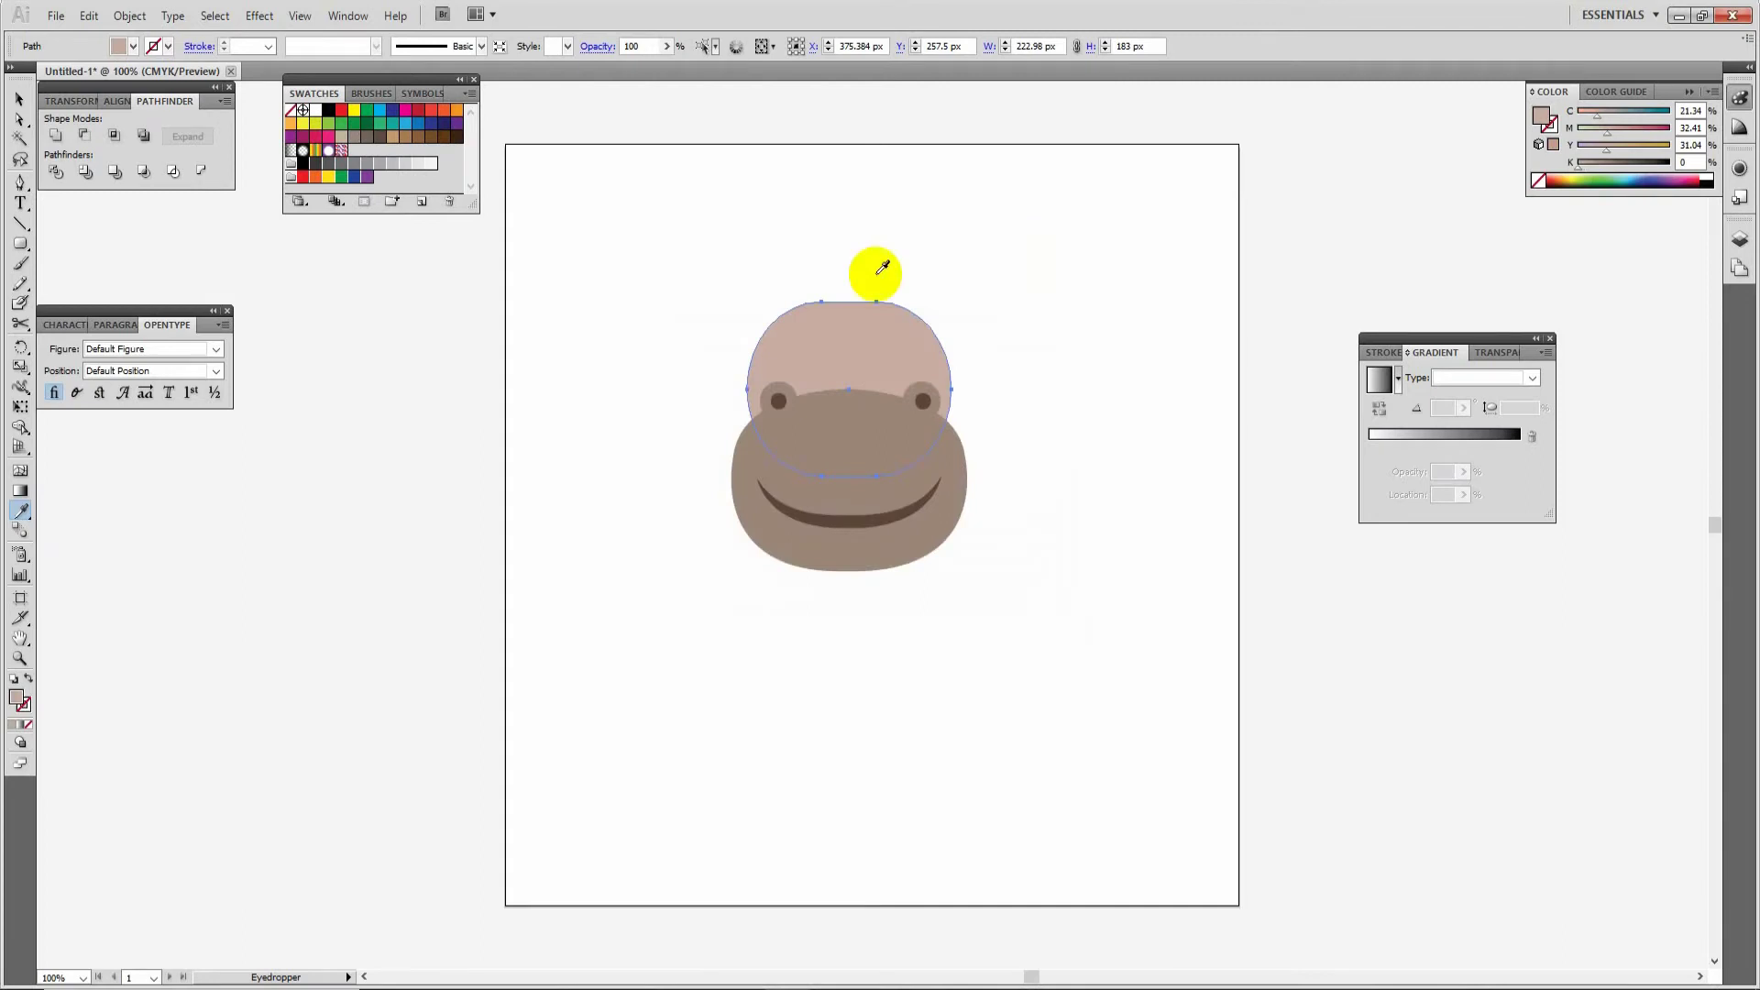
Step: Change the head shape's fill to the light warm grey C4BAB8 and deselect it
double_click(18, 699)
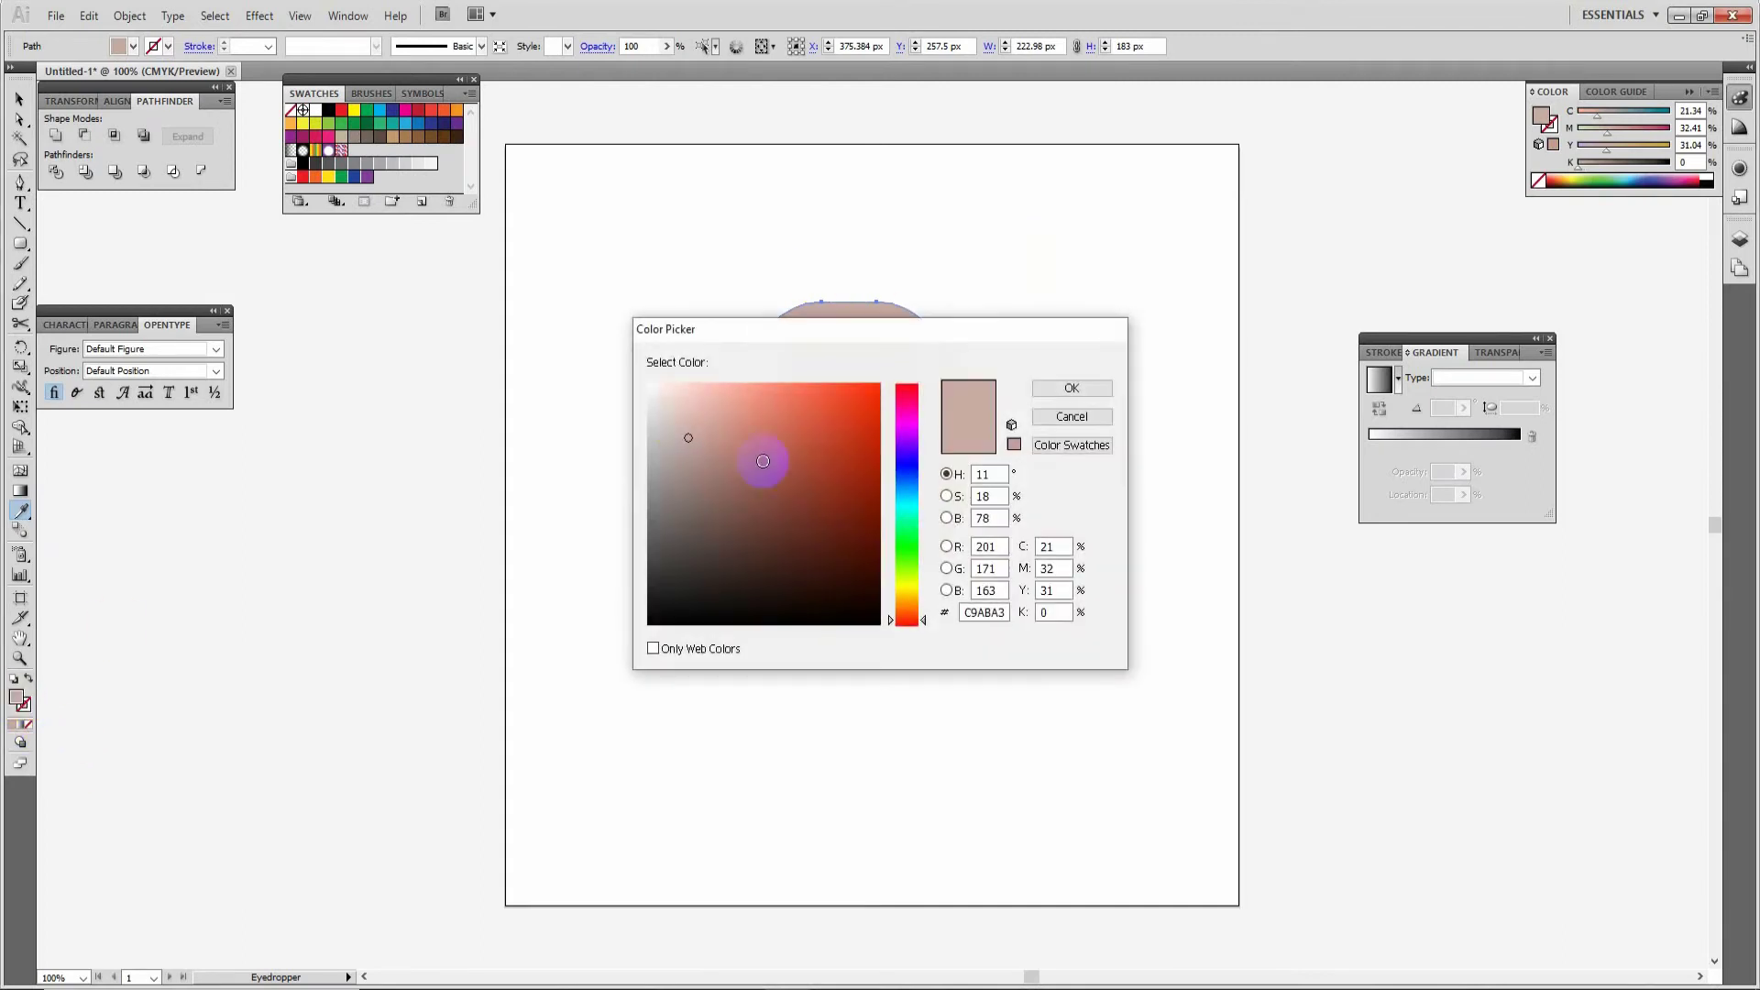
click(661, 435)
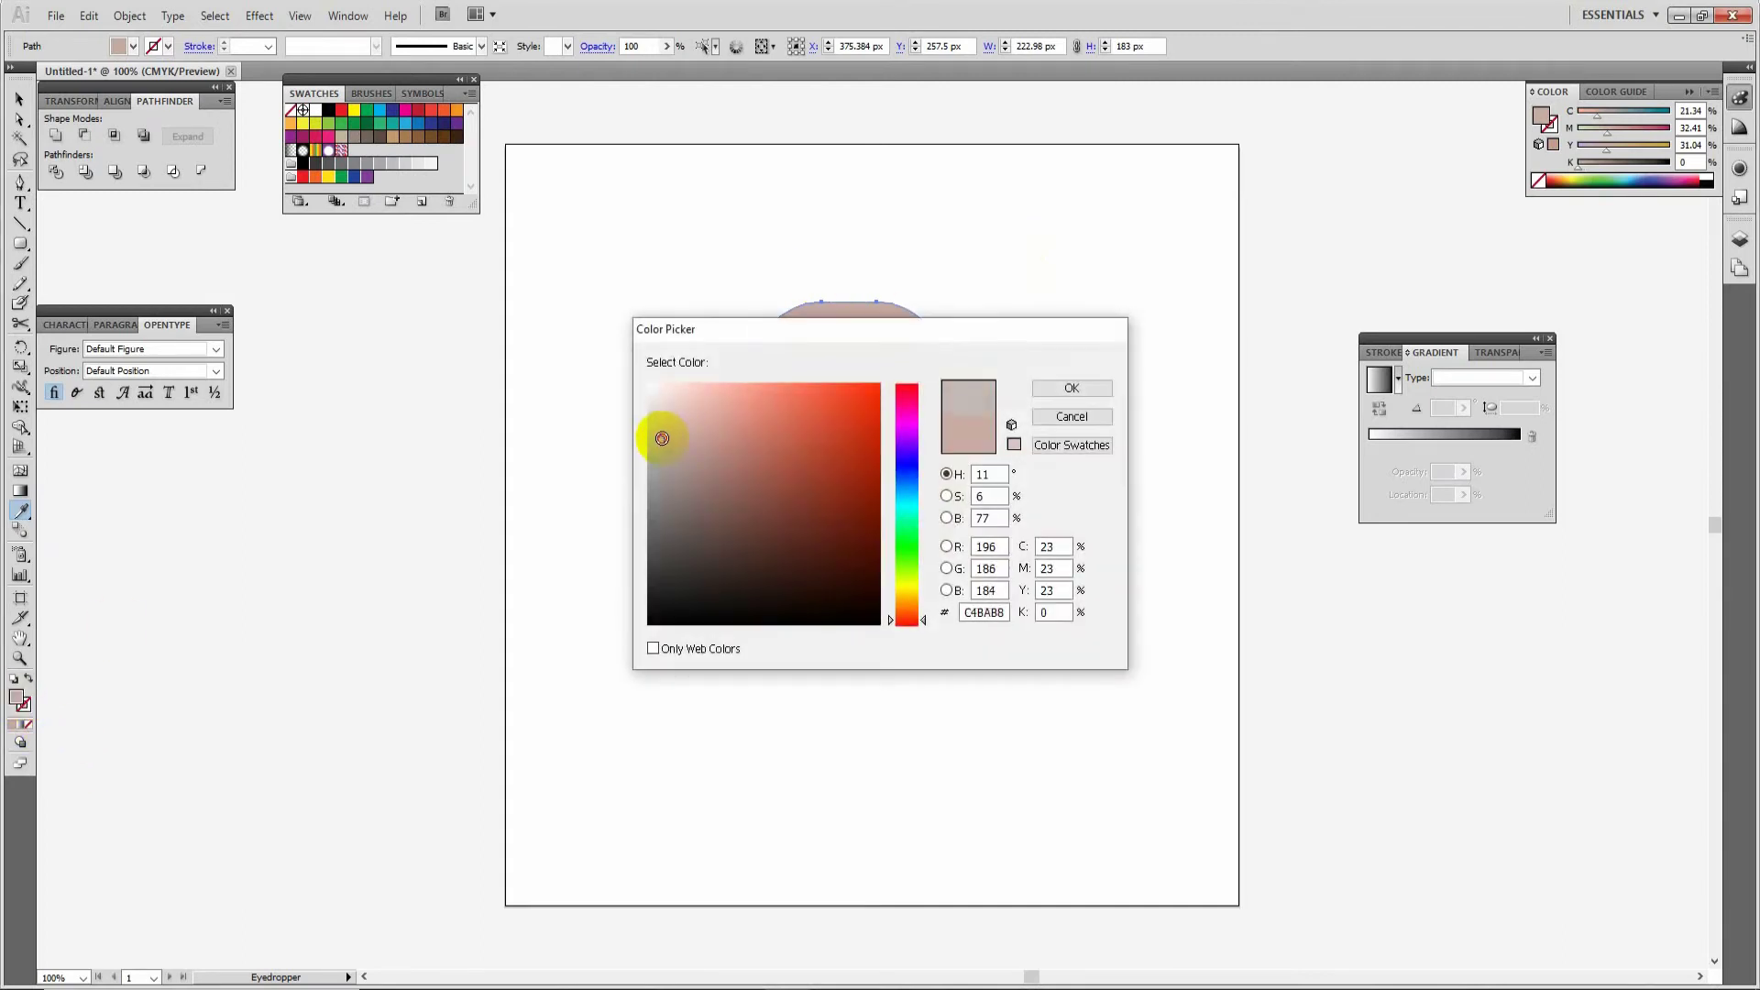
key(Return)
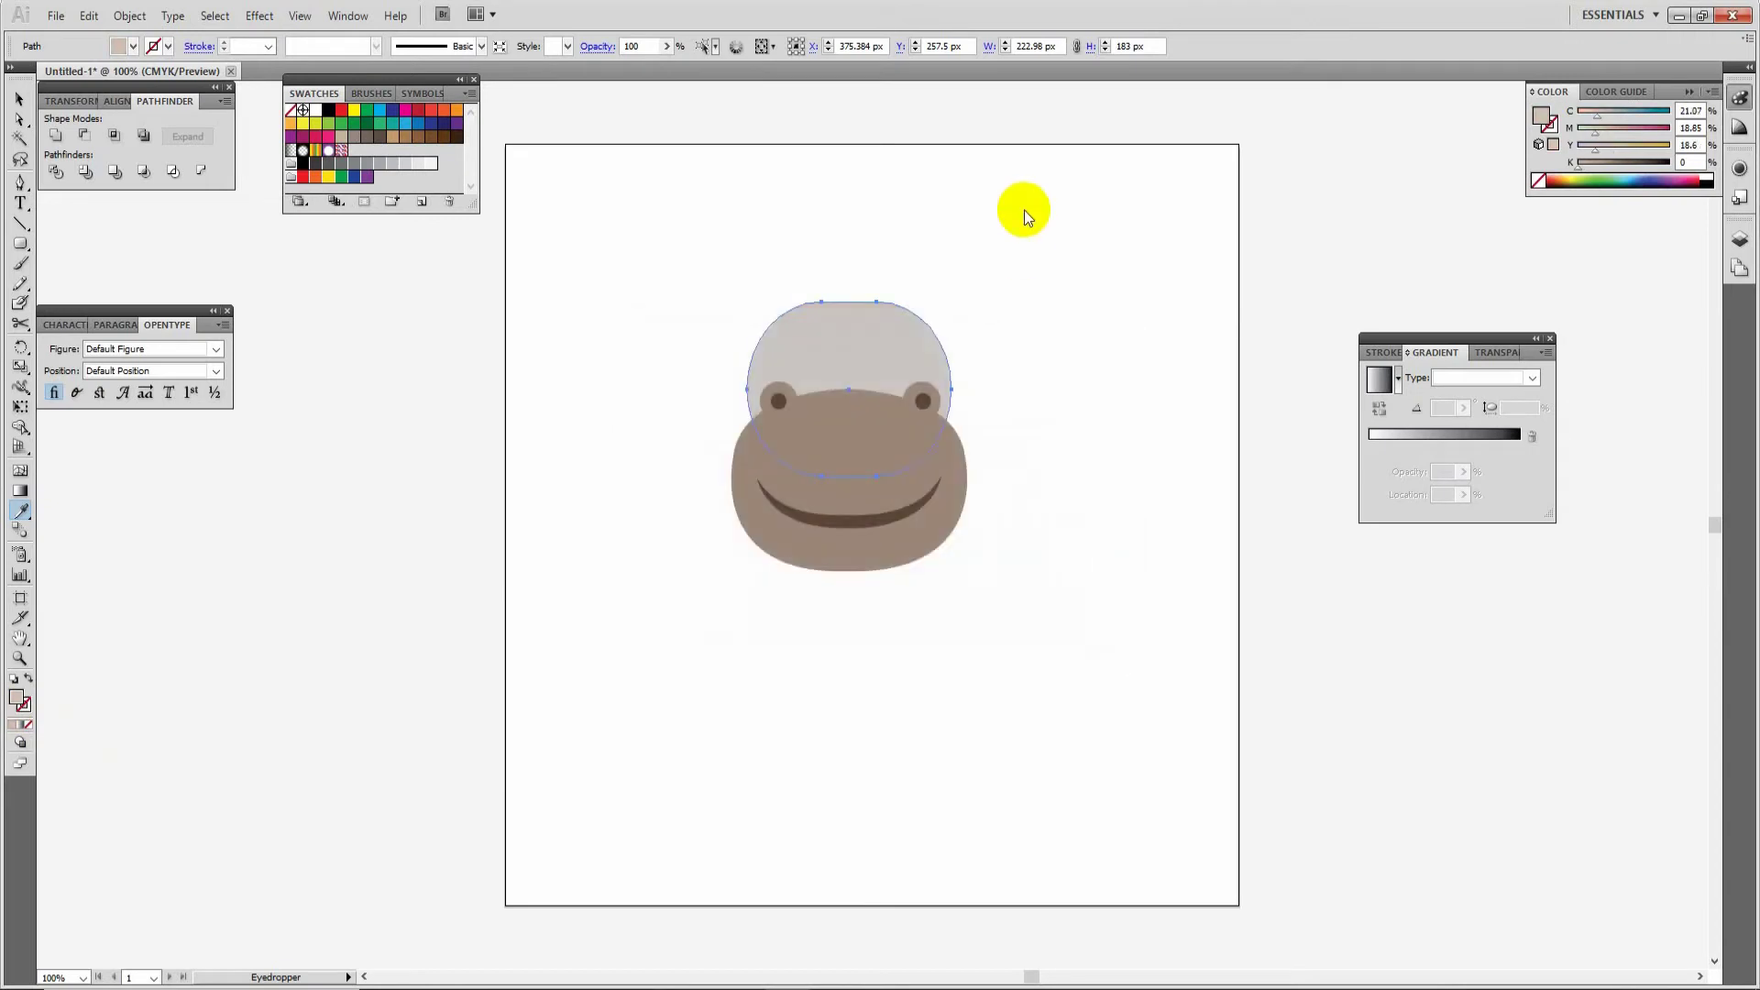
click(19, 99)
click(1127, 333)
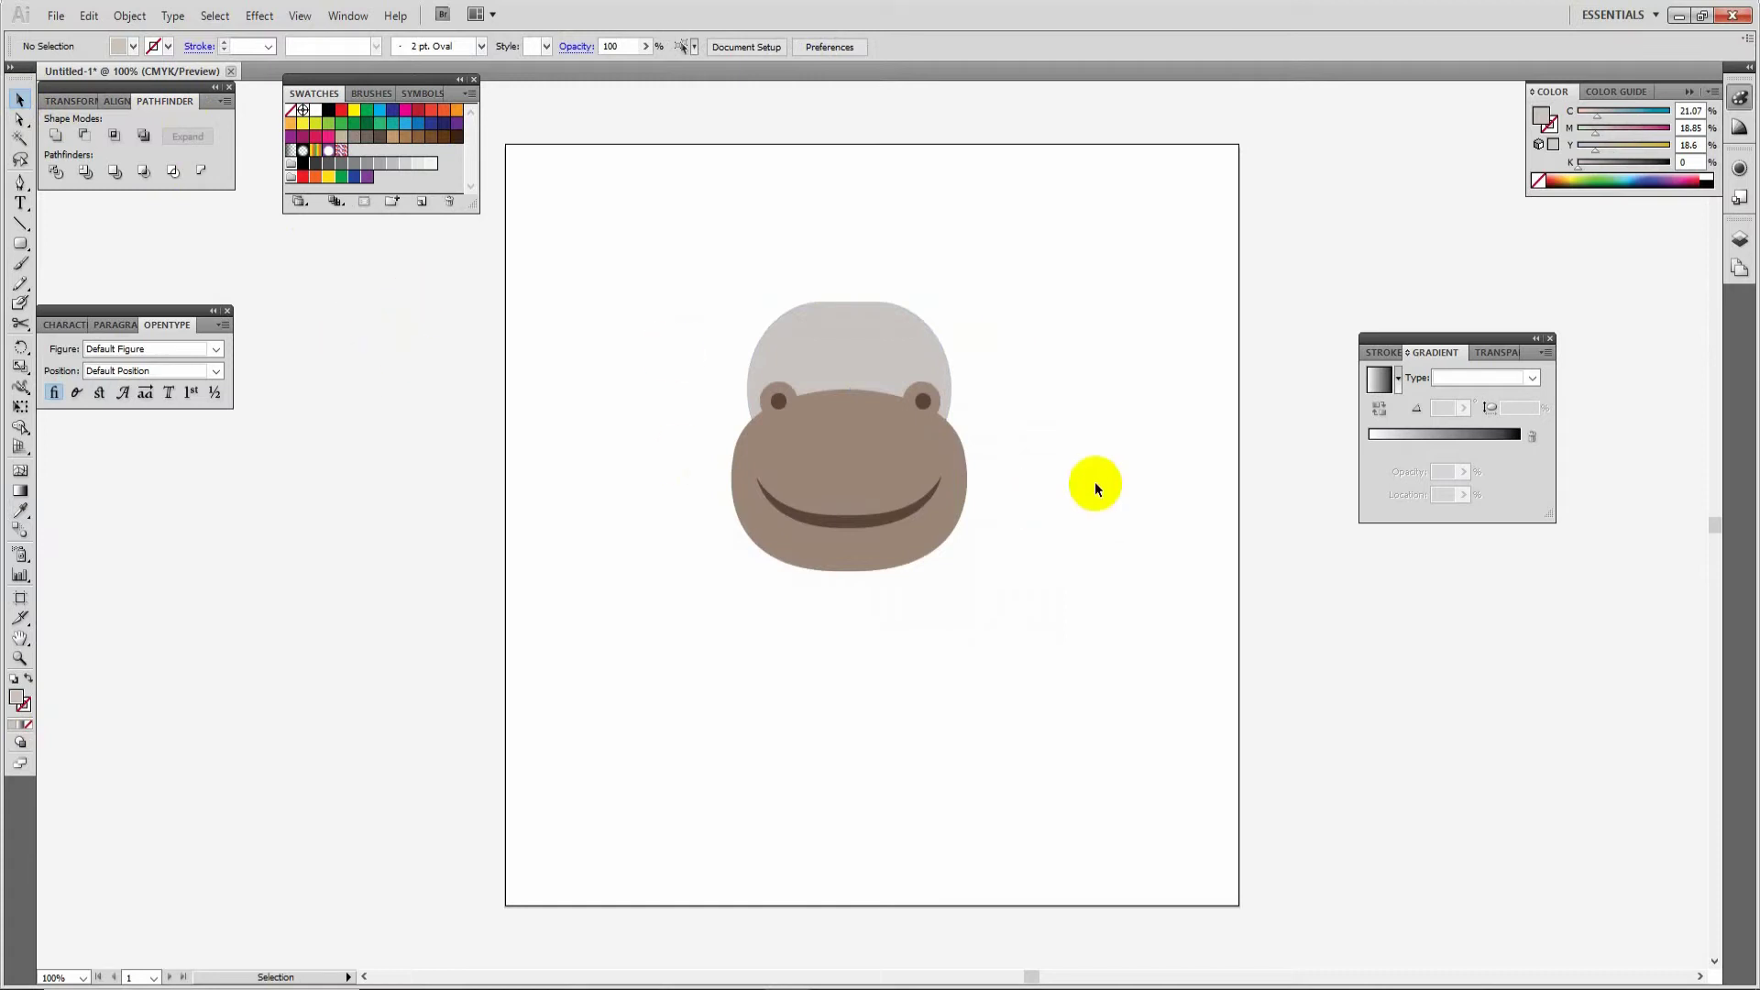
Step: Enlarge the grey head shape slightly and proportionally about its centre, keeping it a little narrower than the muzzle
click(873, 339)
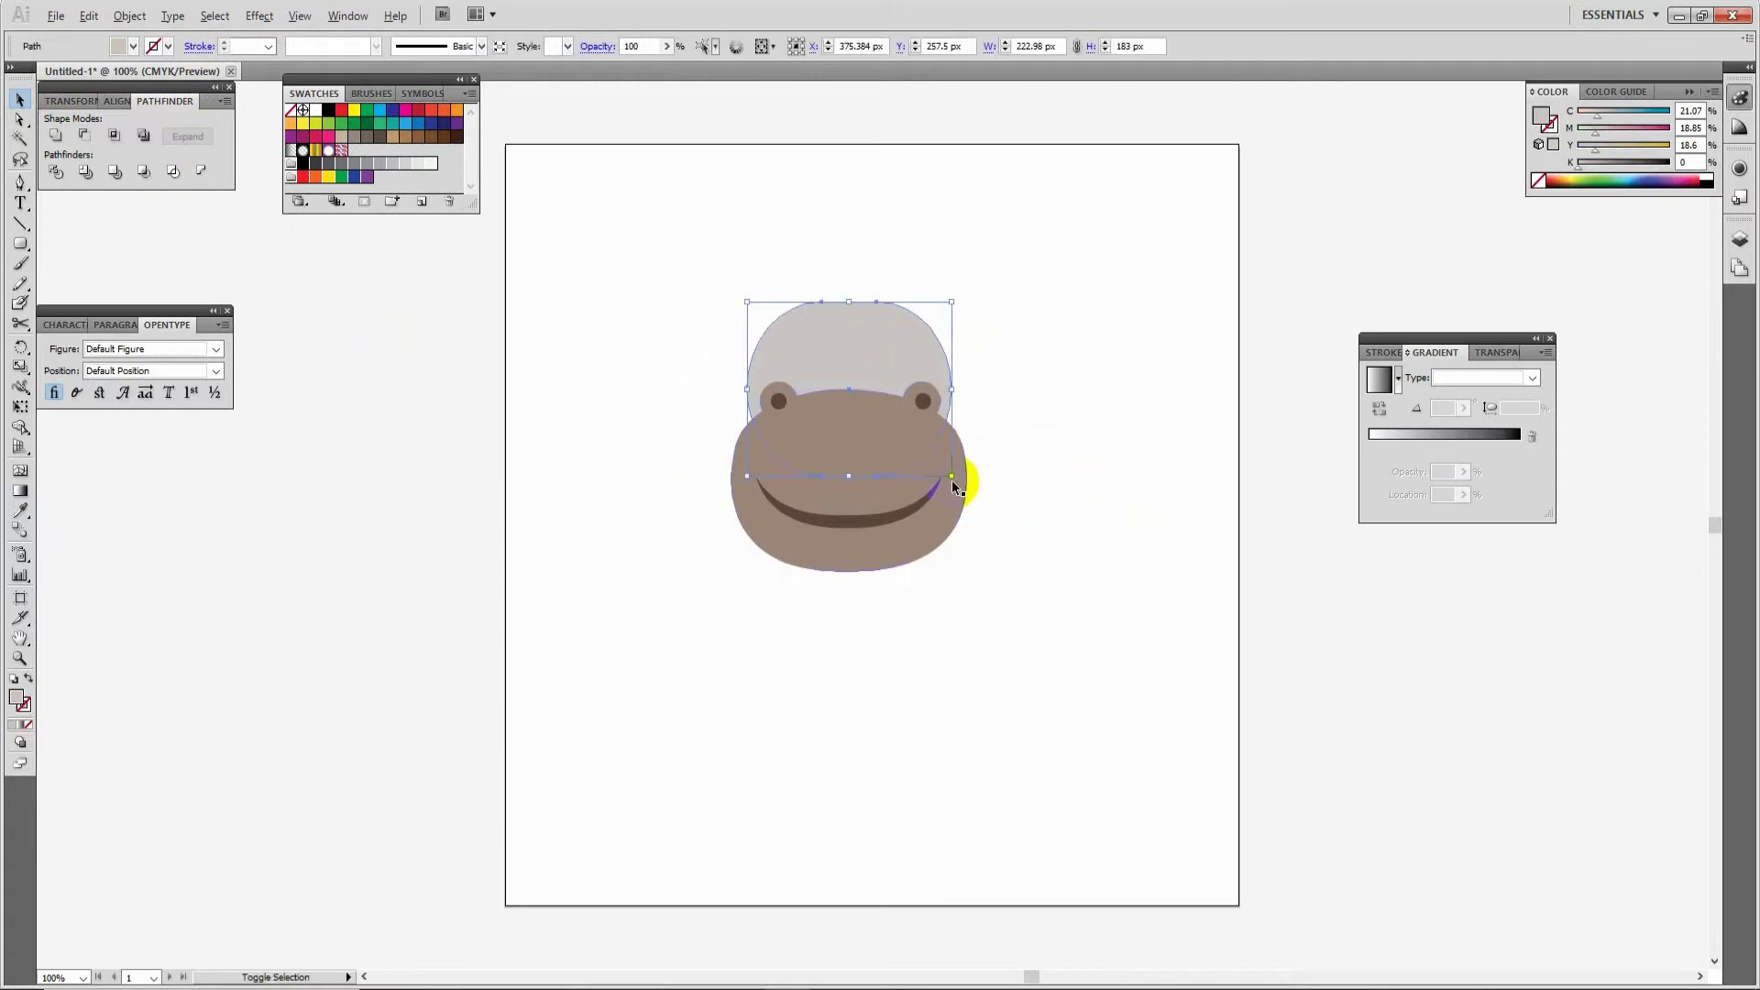
drag(951, 476, 962, 481)
click(1052, 399)
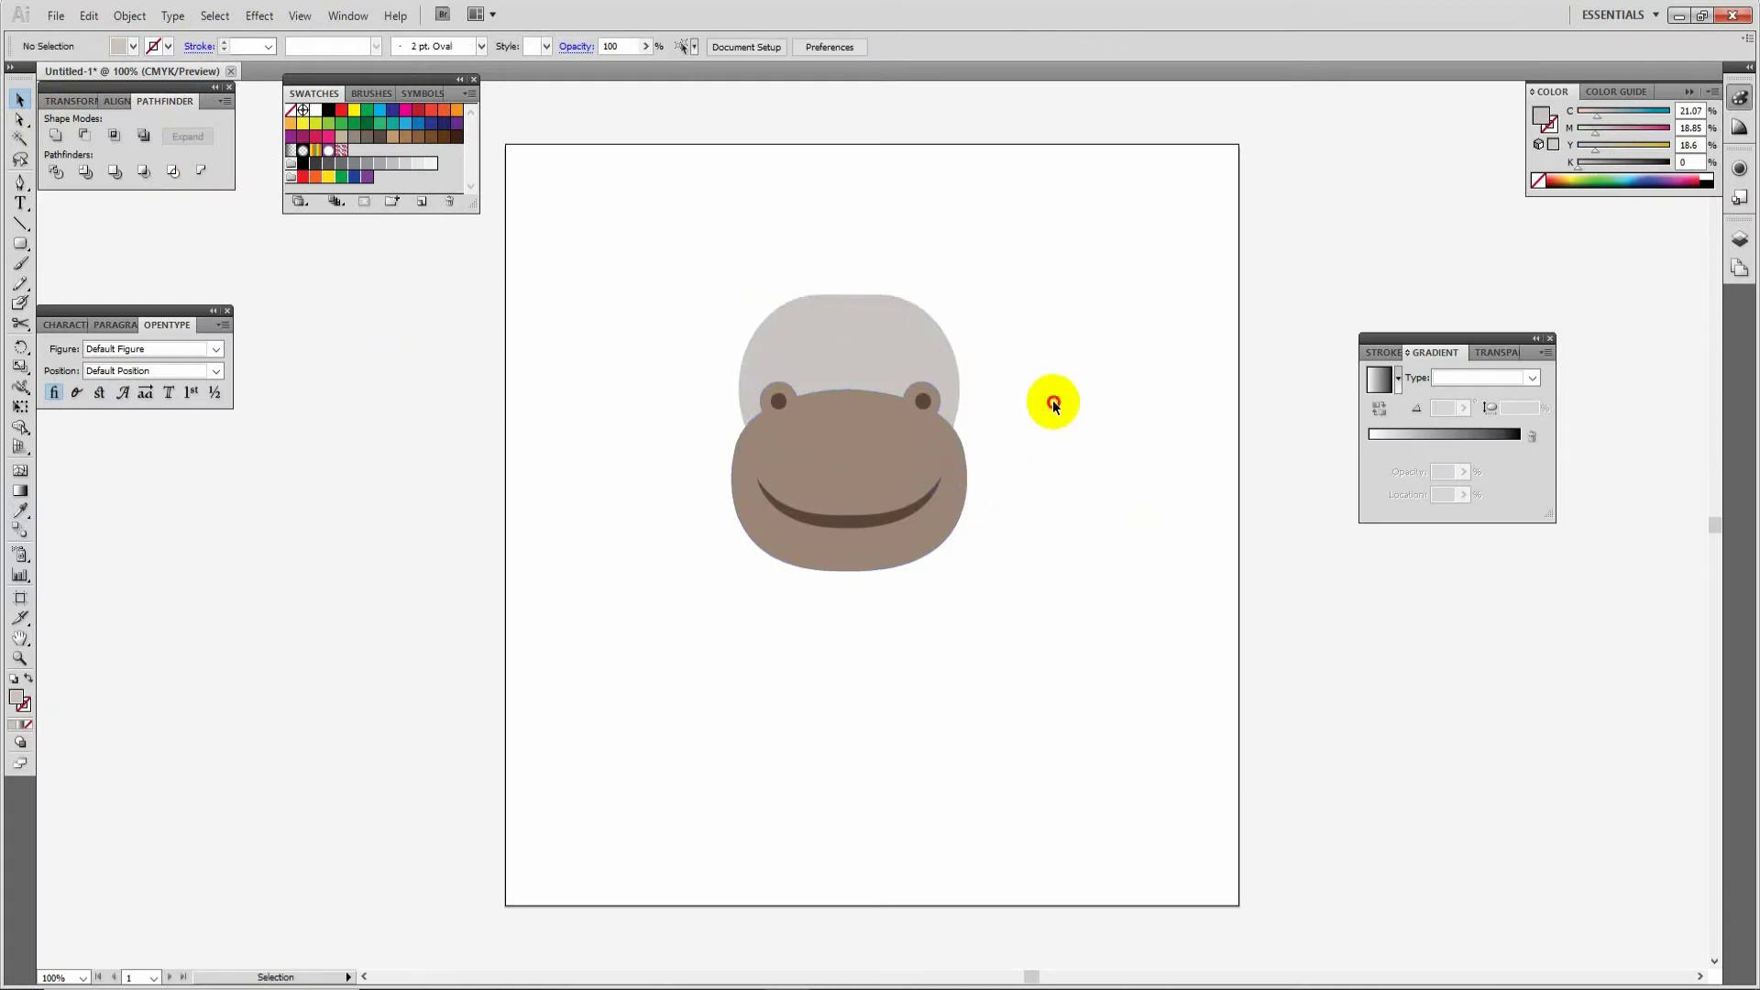
Step: Draw a light grey circle about 85 × 85 px on the empty artboard beside the muzzle for the eye
drag(4, 246, 68, 291)
drag(1022, 457, 1082, 536)
click(19, 119)
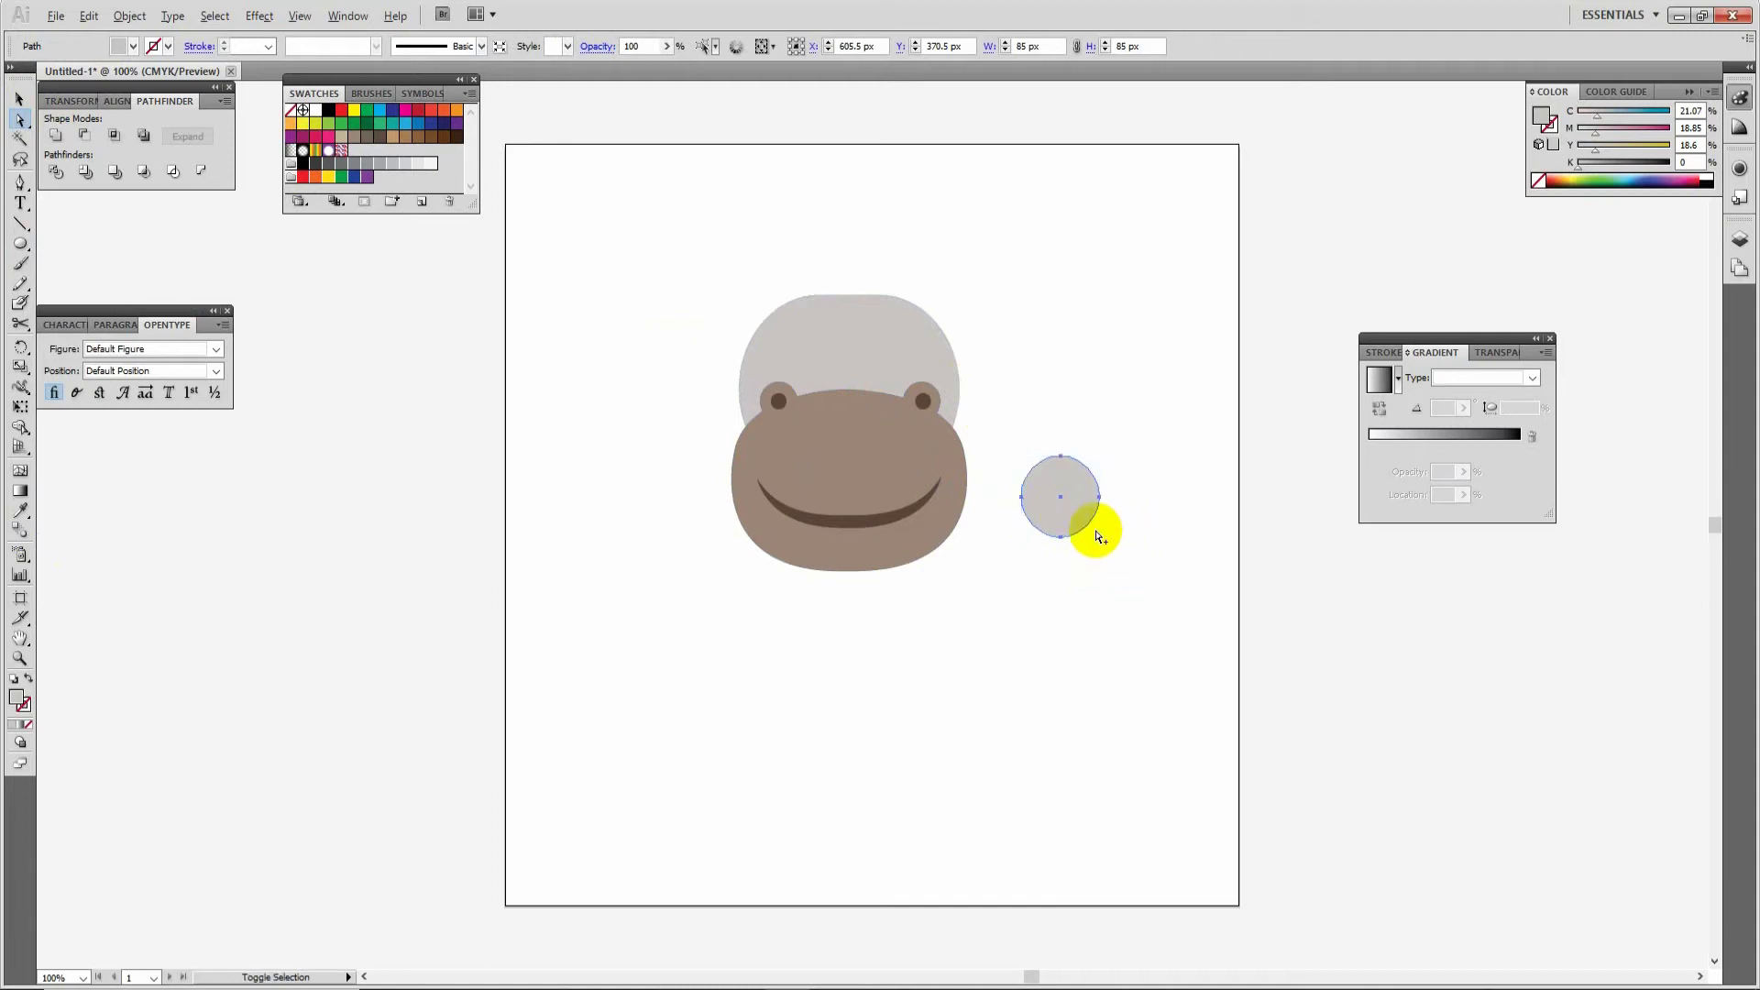
click(19, 99)
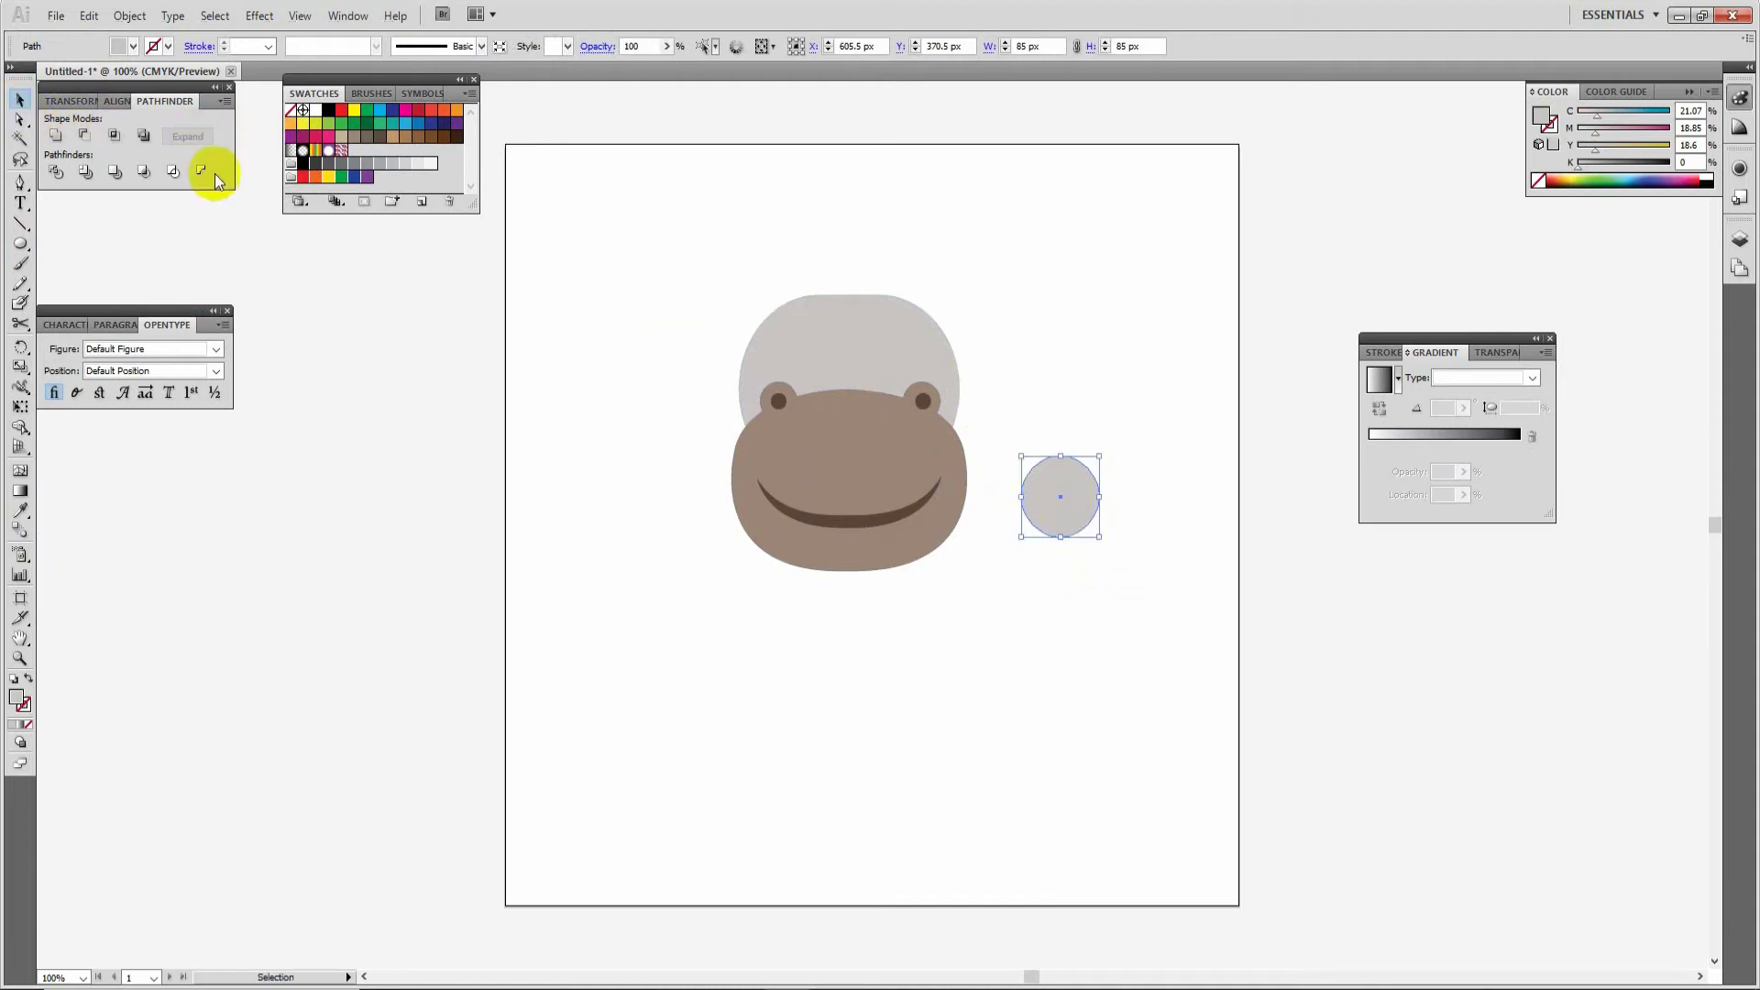
Step: Add a concentric copy of the circle scaled to about 33 px and recolour it with the nostril's dark brown
drag(1099, 537, 1076, 516)
click(20, 511)
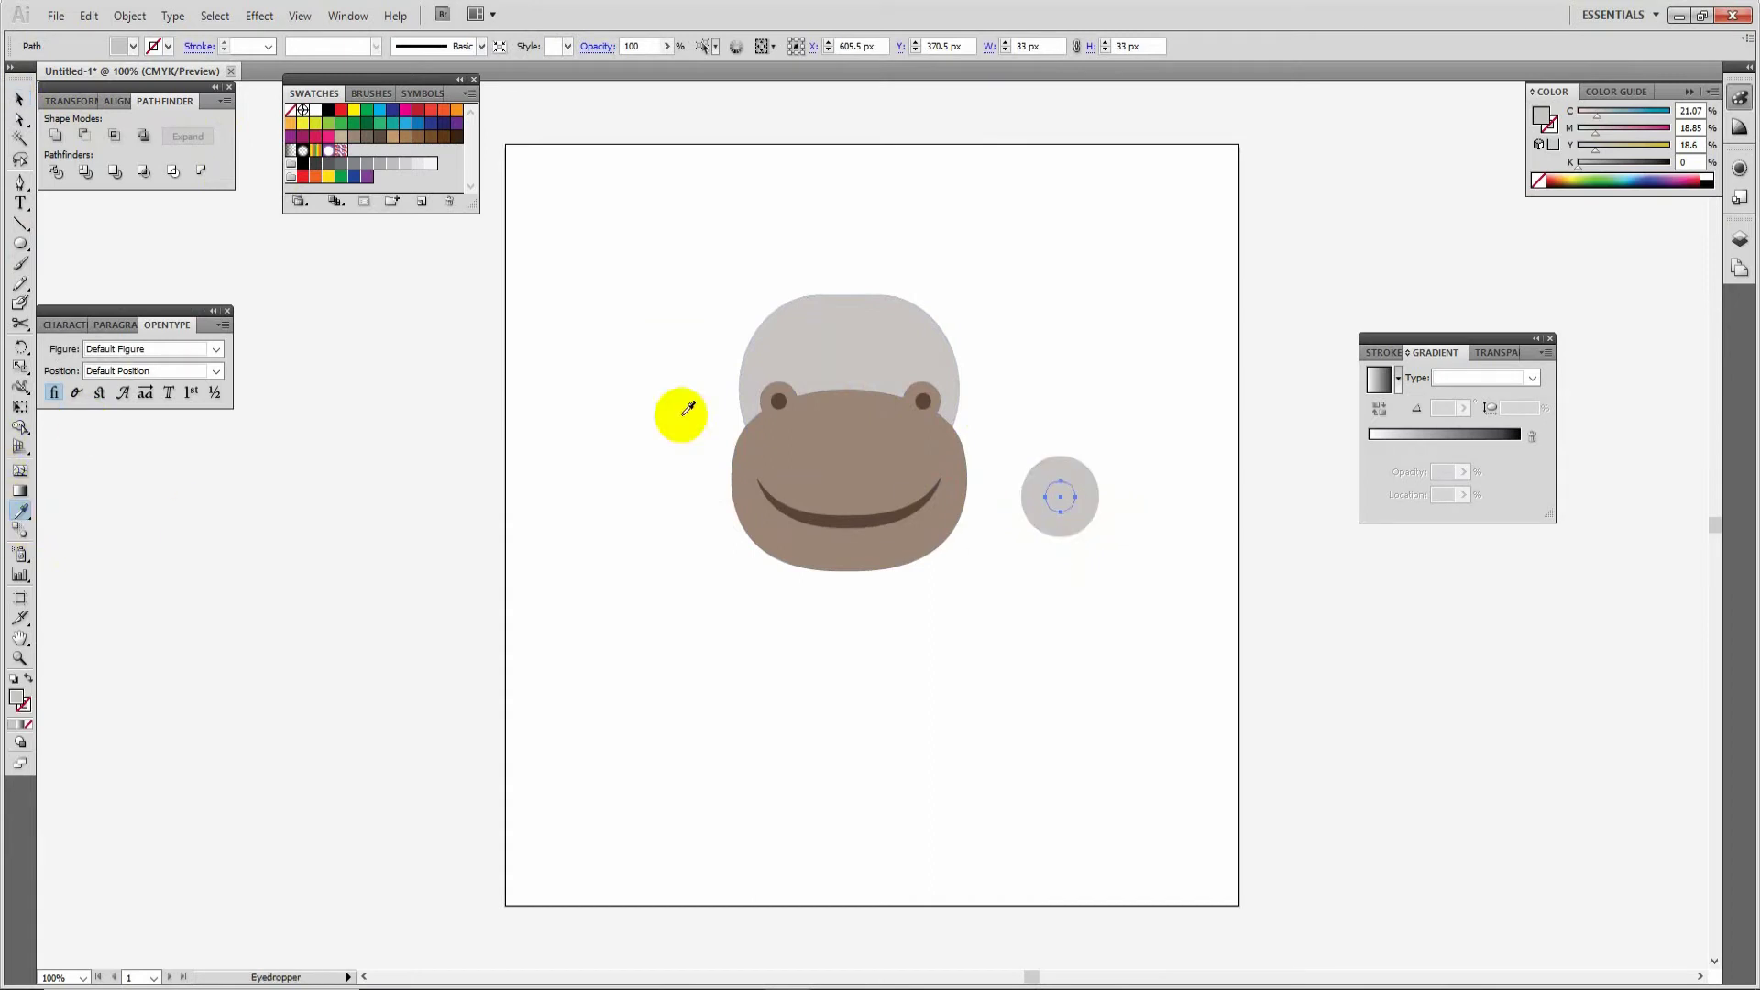
click(778, 400)
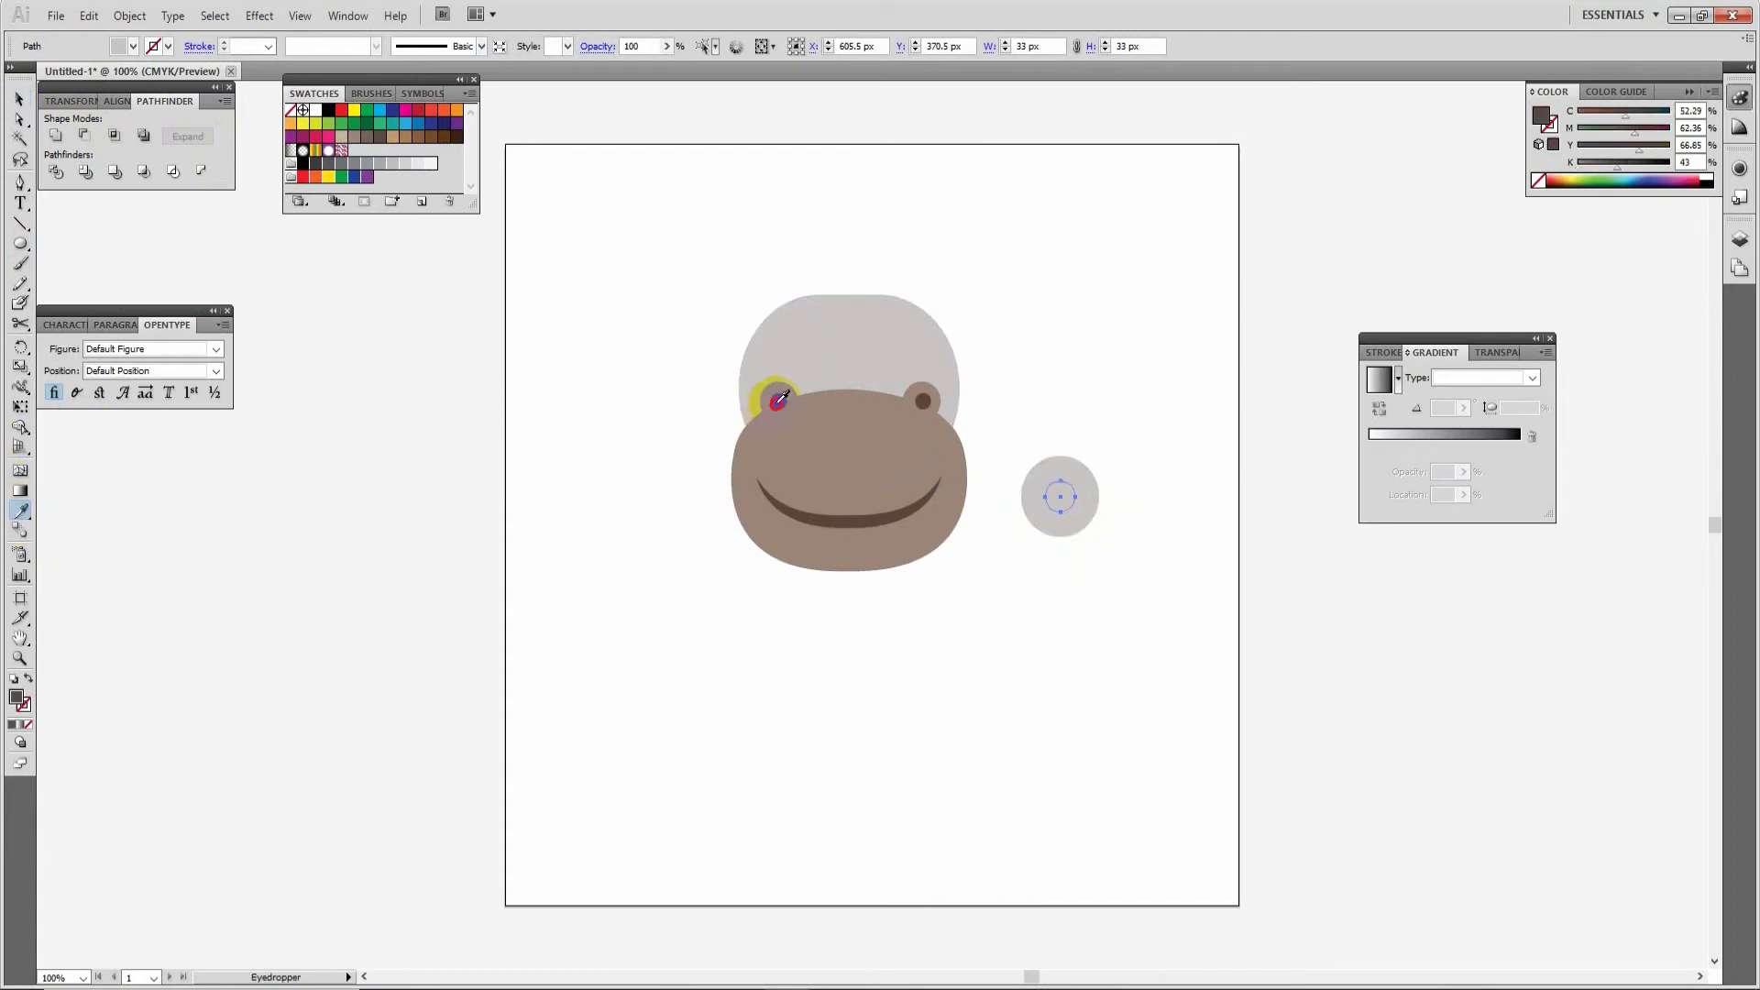
click(20, 101)
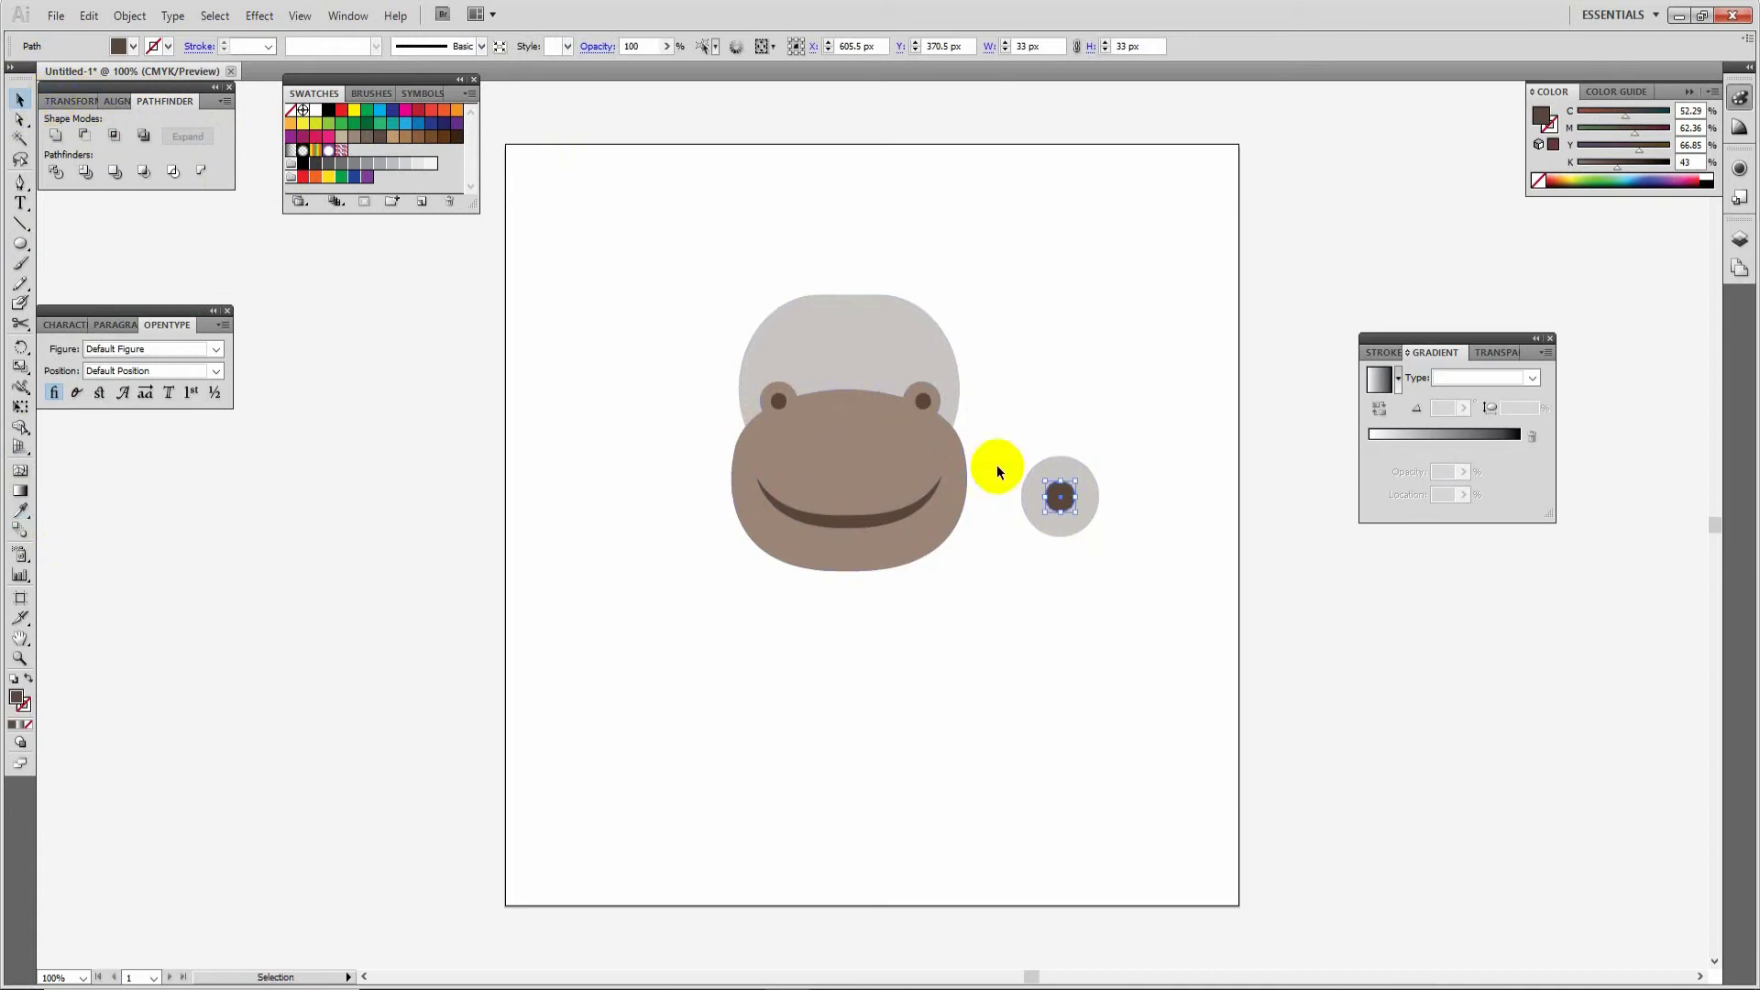
Step: Recolour the outer eye circle white by sampling the artboard with the Eyedropper
click(1065, 528)
click(20, 510)
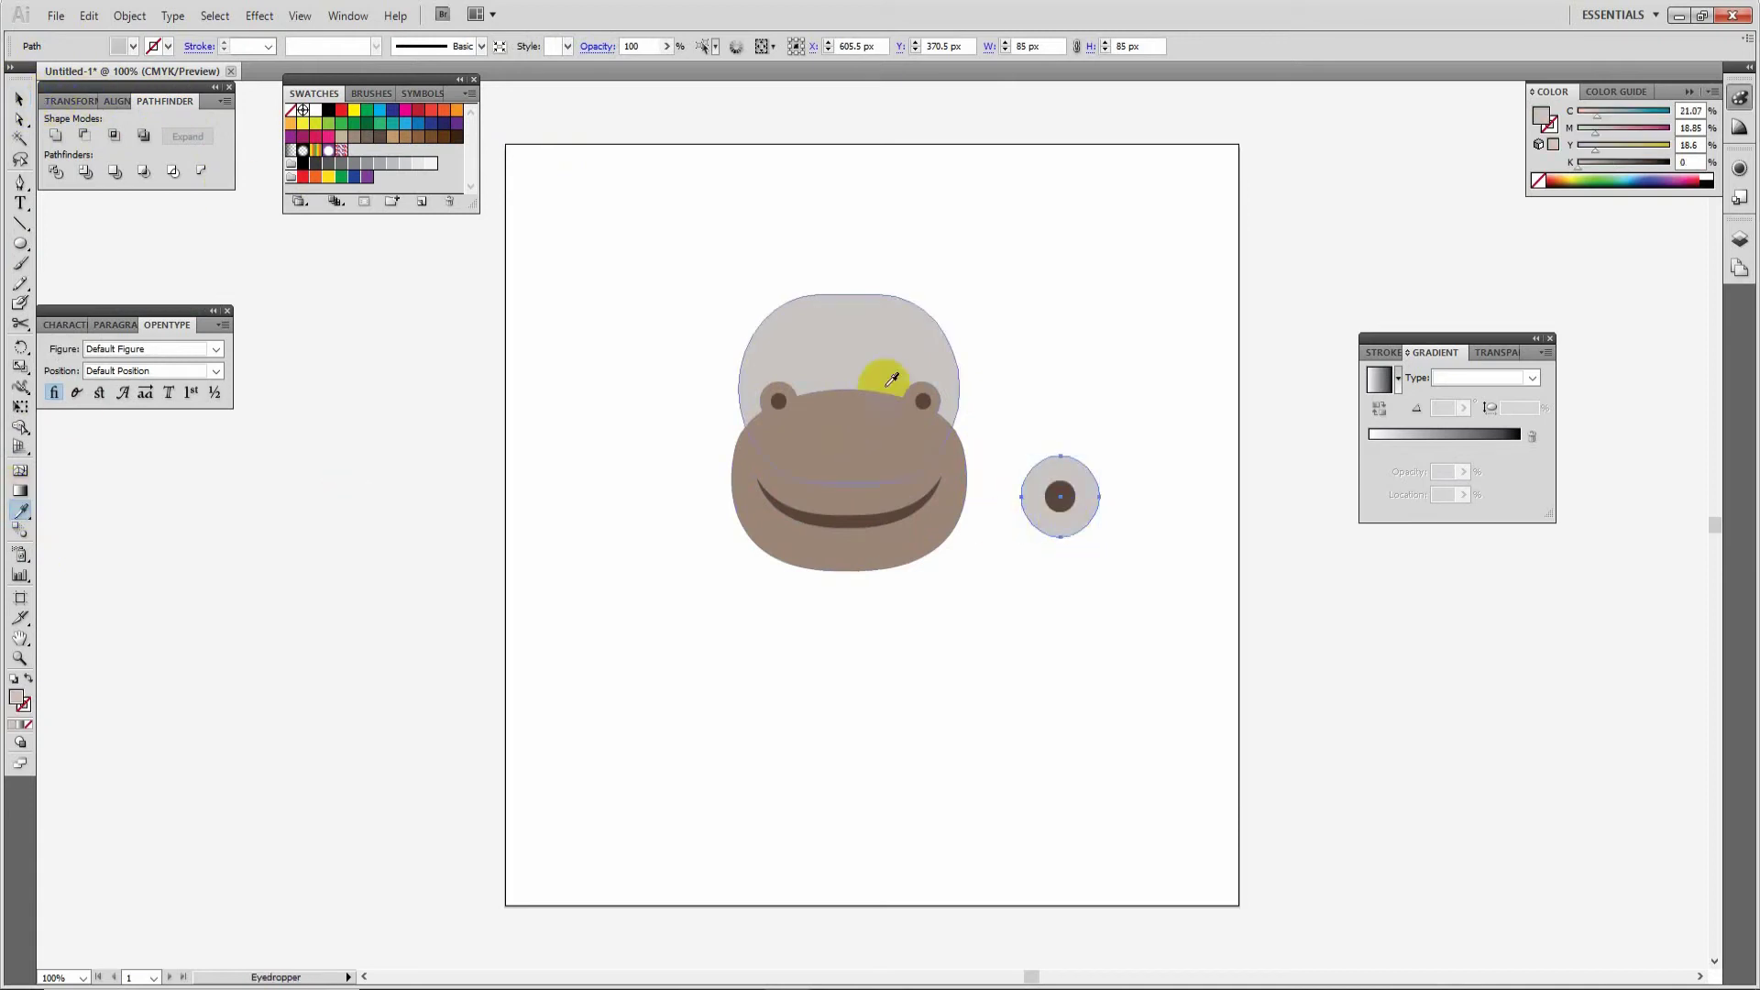
click(957, 191)
click(21, 99)
Step: Group the two eye circles and place the eye at a reduced size on the left half of the head above the muzzle
drag(1011, 410, 826, 367)
key(ctrl+g)
click(1027, 298)
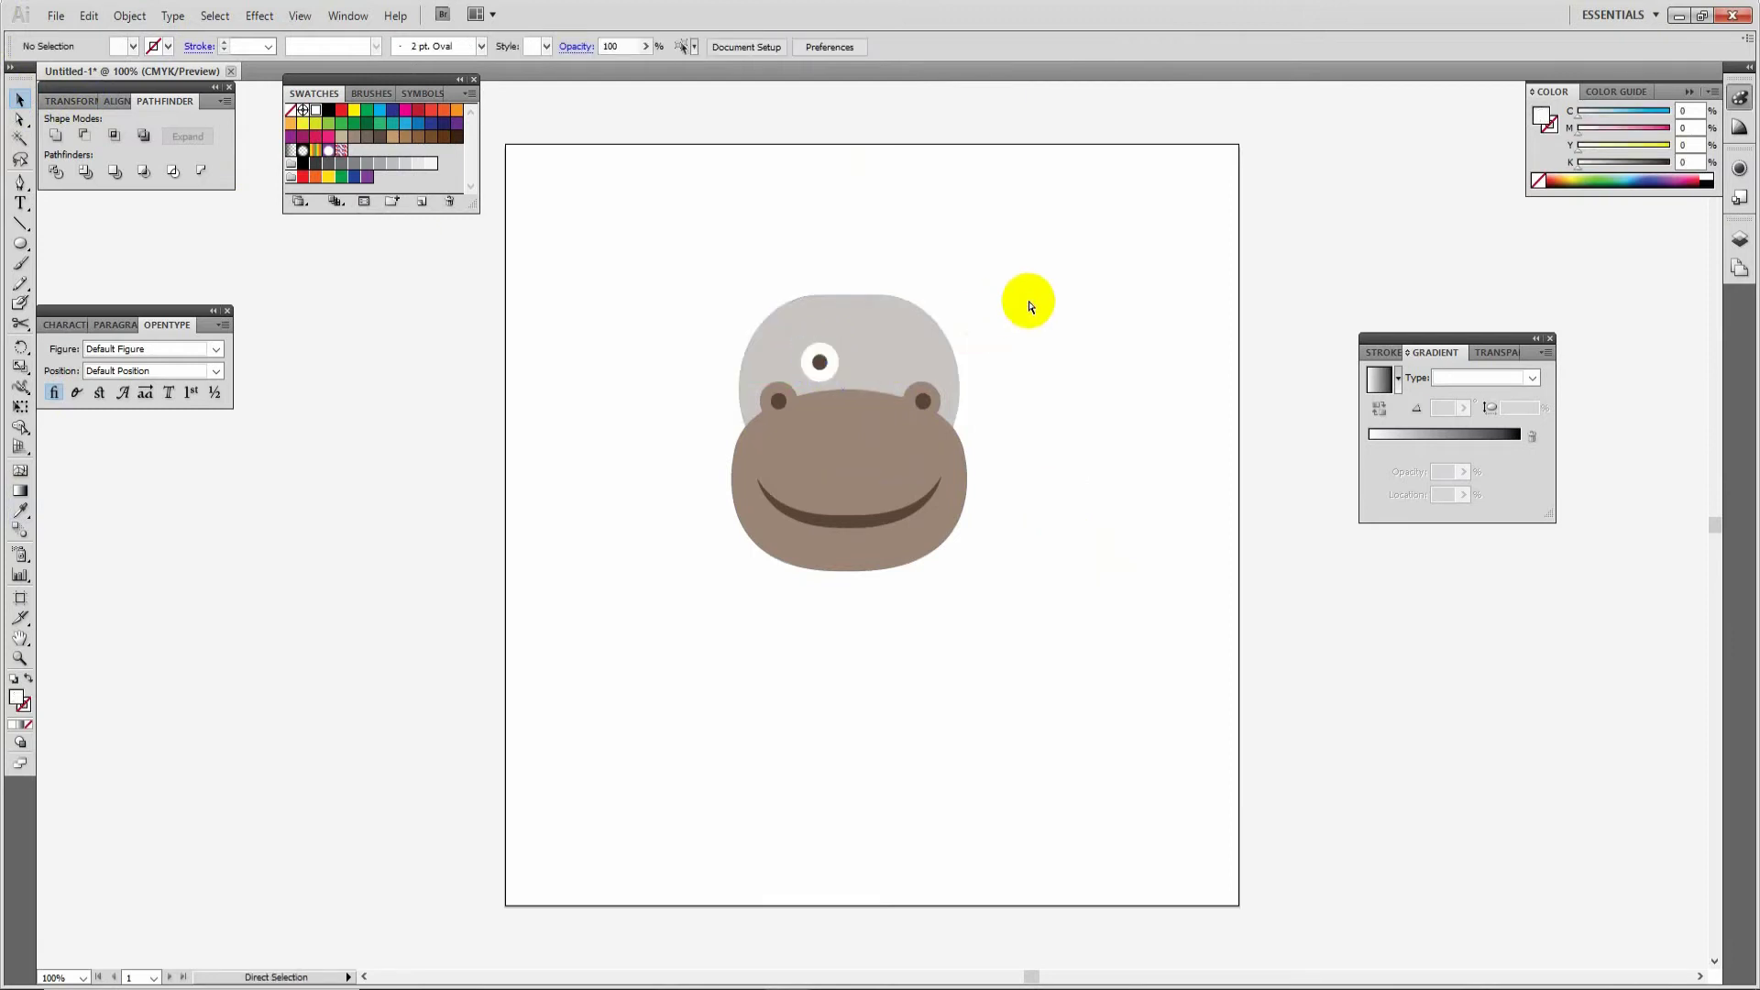
Step: Shrink the eye group to about 26 px and place a copy level with it on the right half of the head
key(ctrl+plus)
drag(984, 201, 1061, 353)
click(861, 352)
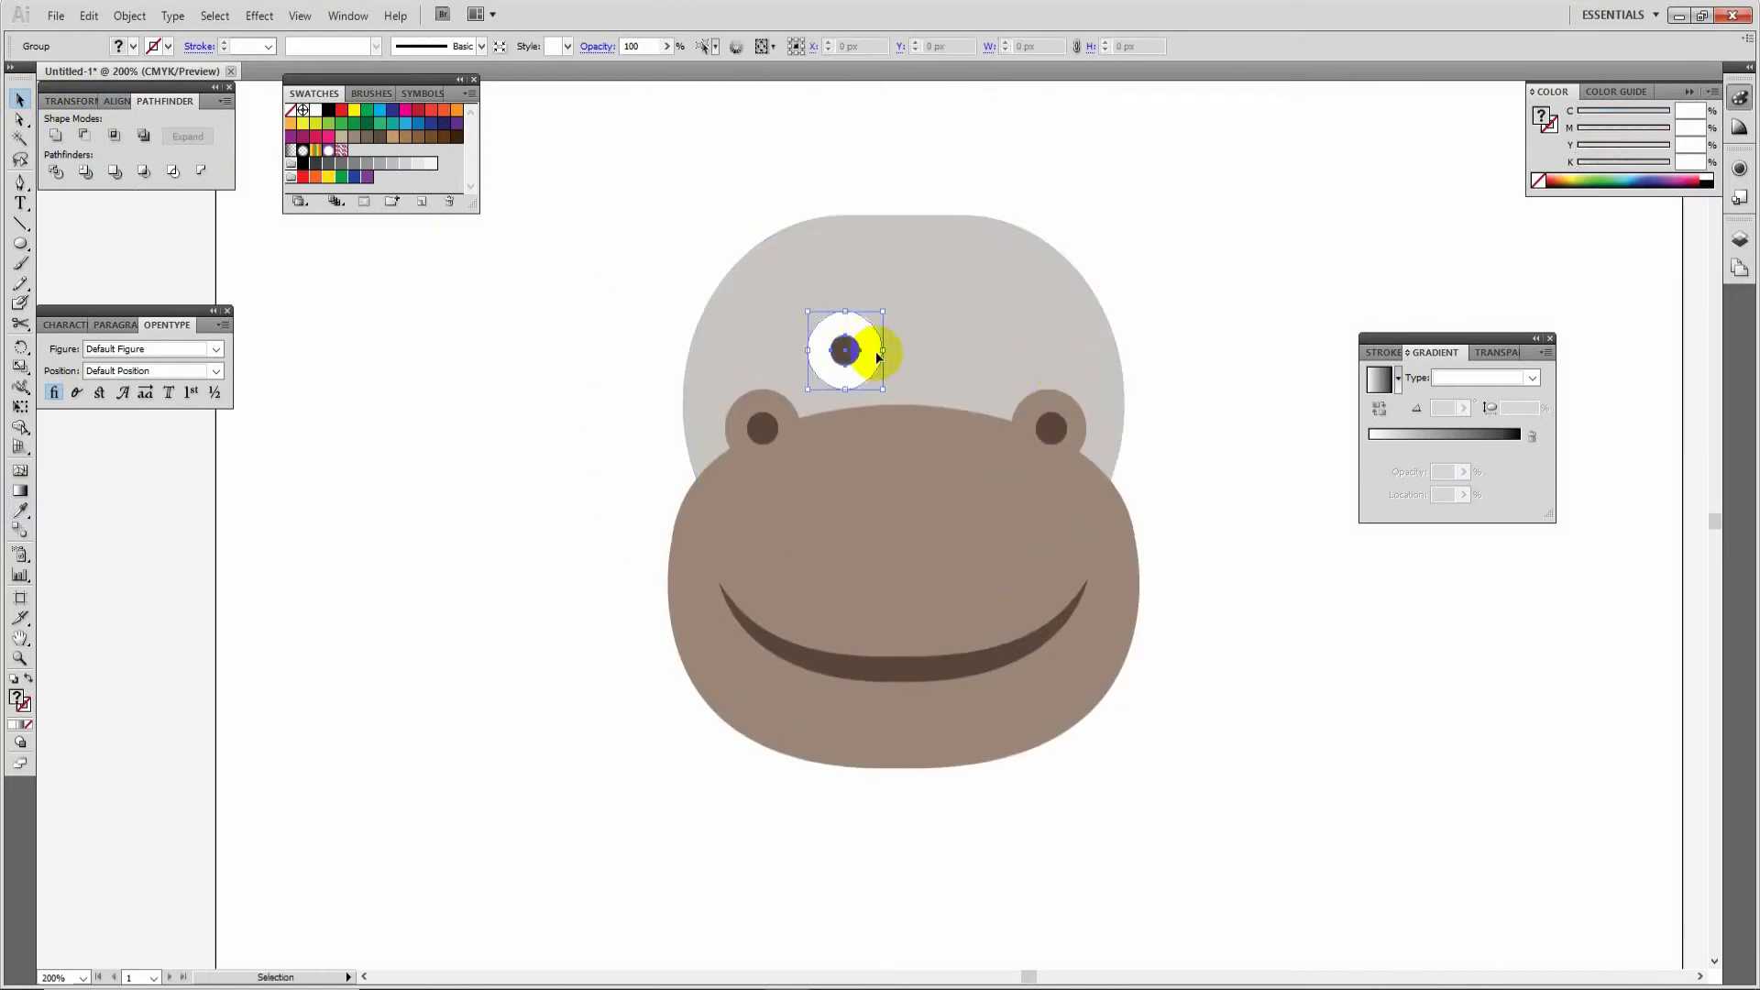
drag(882, 313, 971, 349)
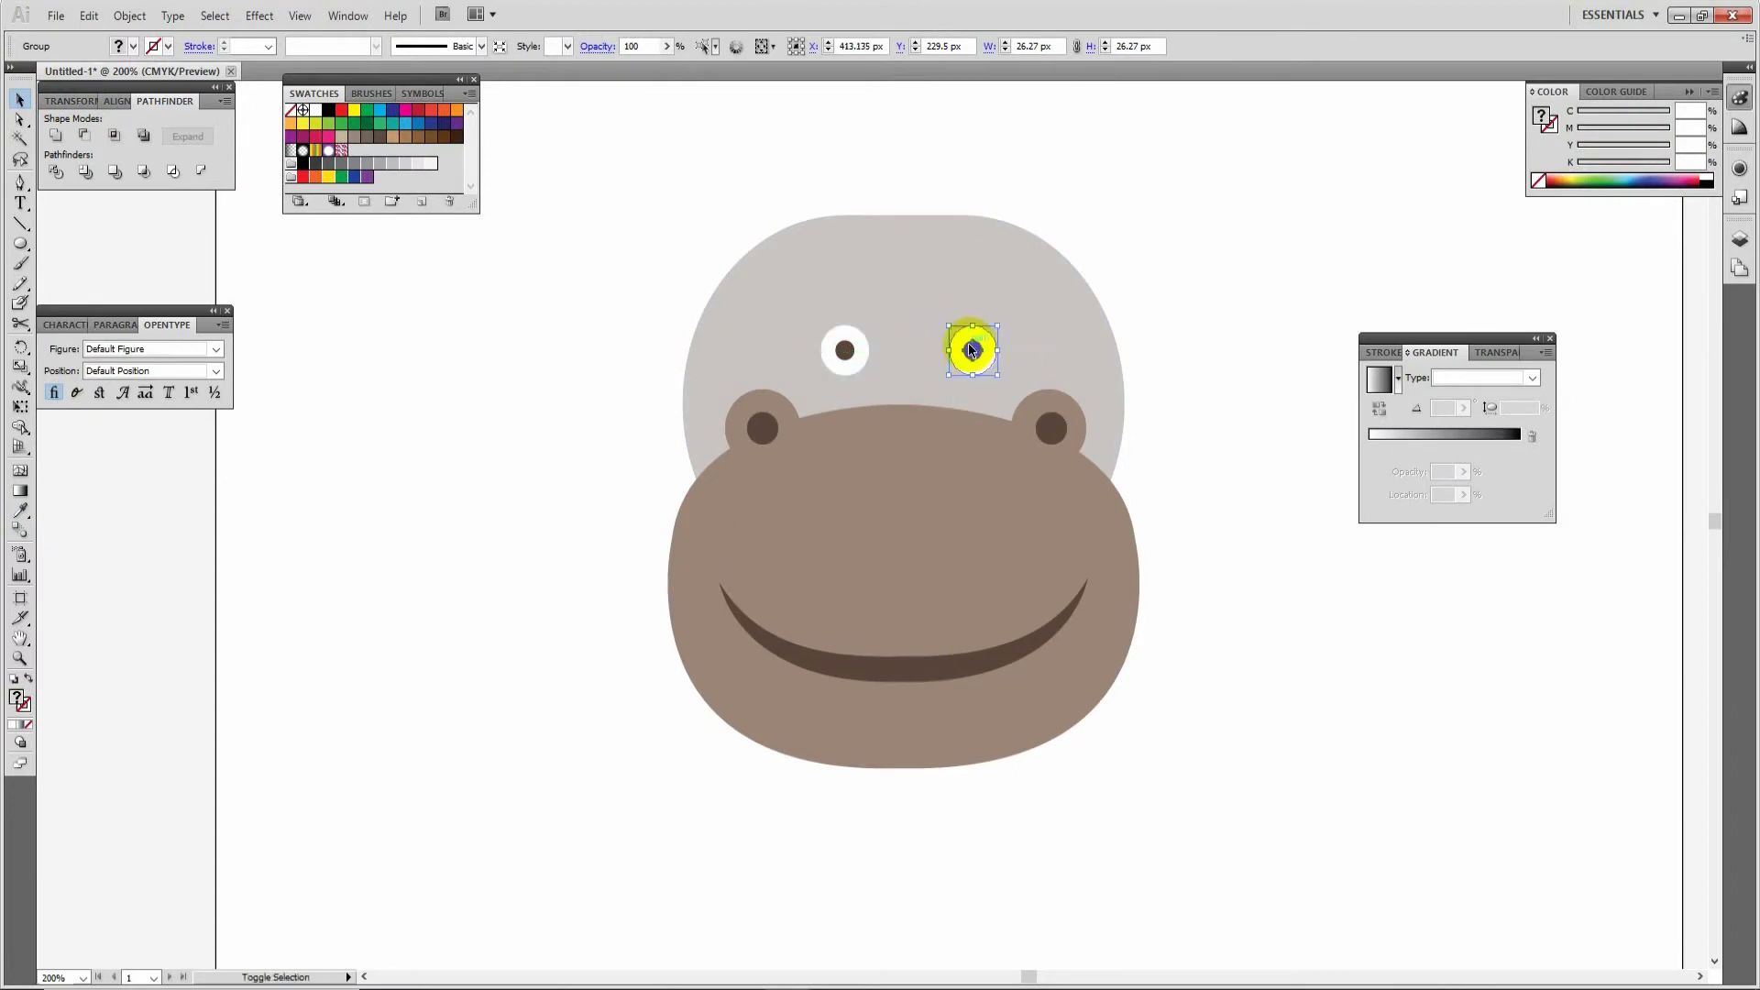
Step: Select both eyes and move the pair horizontally to centre it on the head at X 375.384 px
shift+click(836, 359)
click(987, 359)
drag(987, 360, 982, 358)
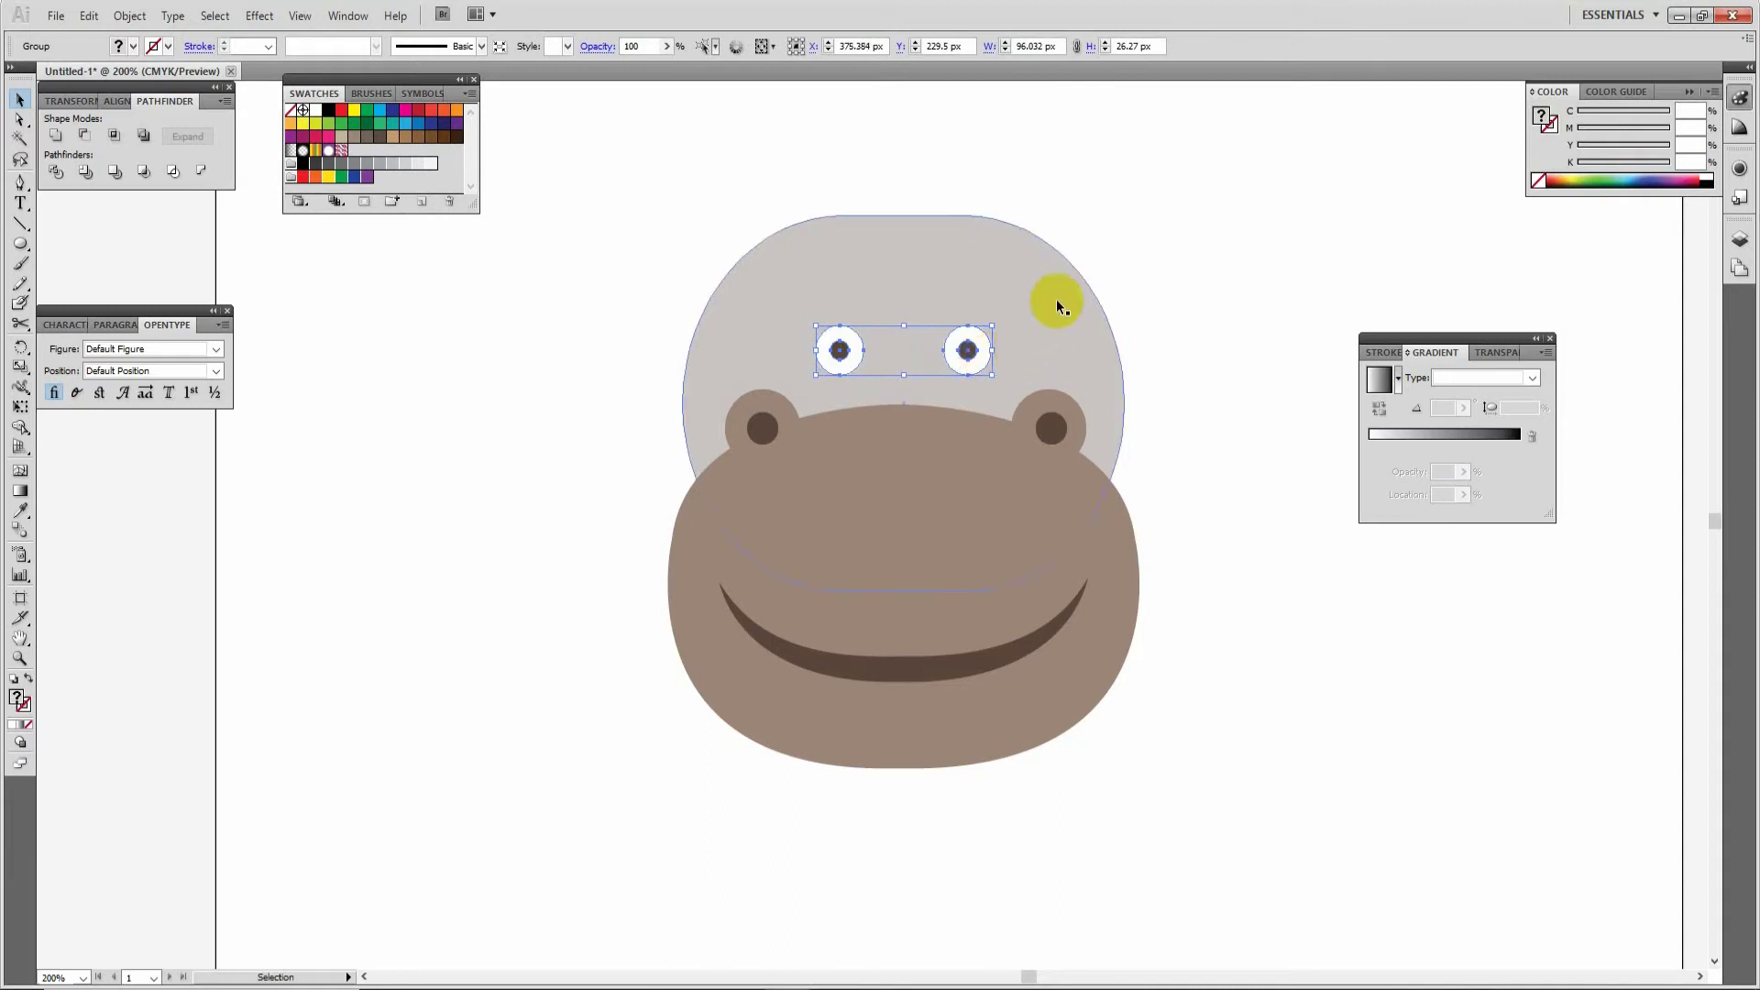
Step: Nudge the pair of eyes down by eight increments towards the muzzle and deselect it
key(Down)
key(Down)
key(Down)
key(Down)
key(Down)
key(Down)
key(Down)
key(Down)
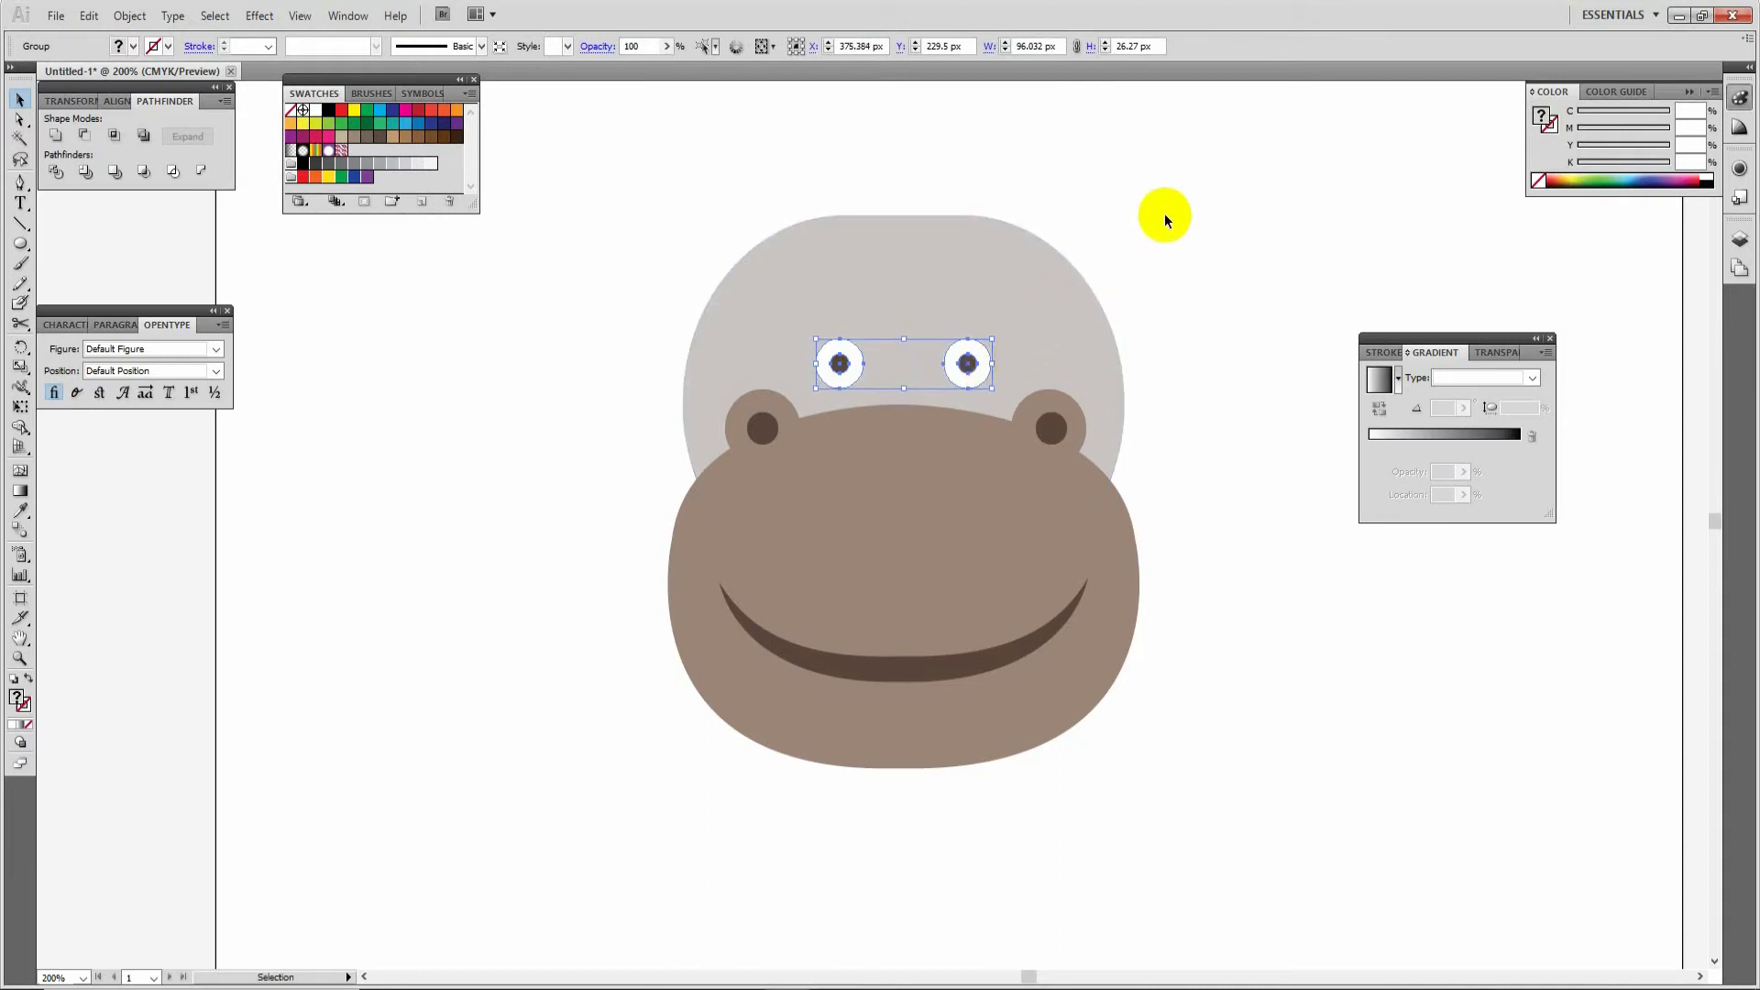
click(1168, 212)
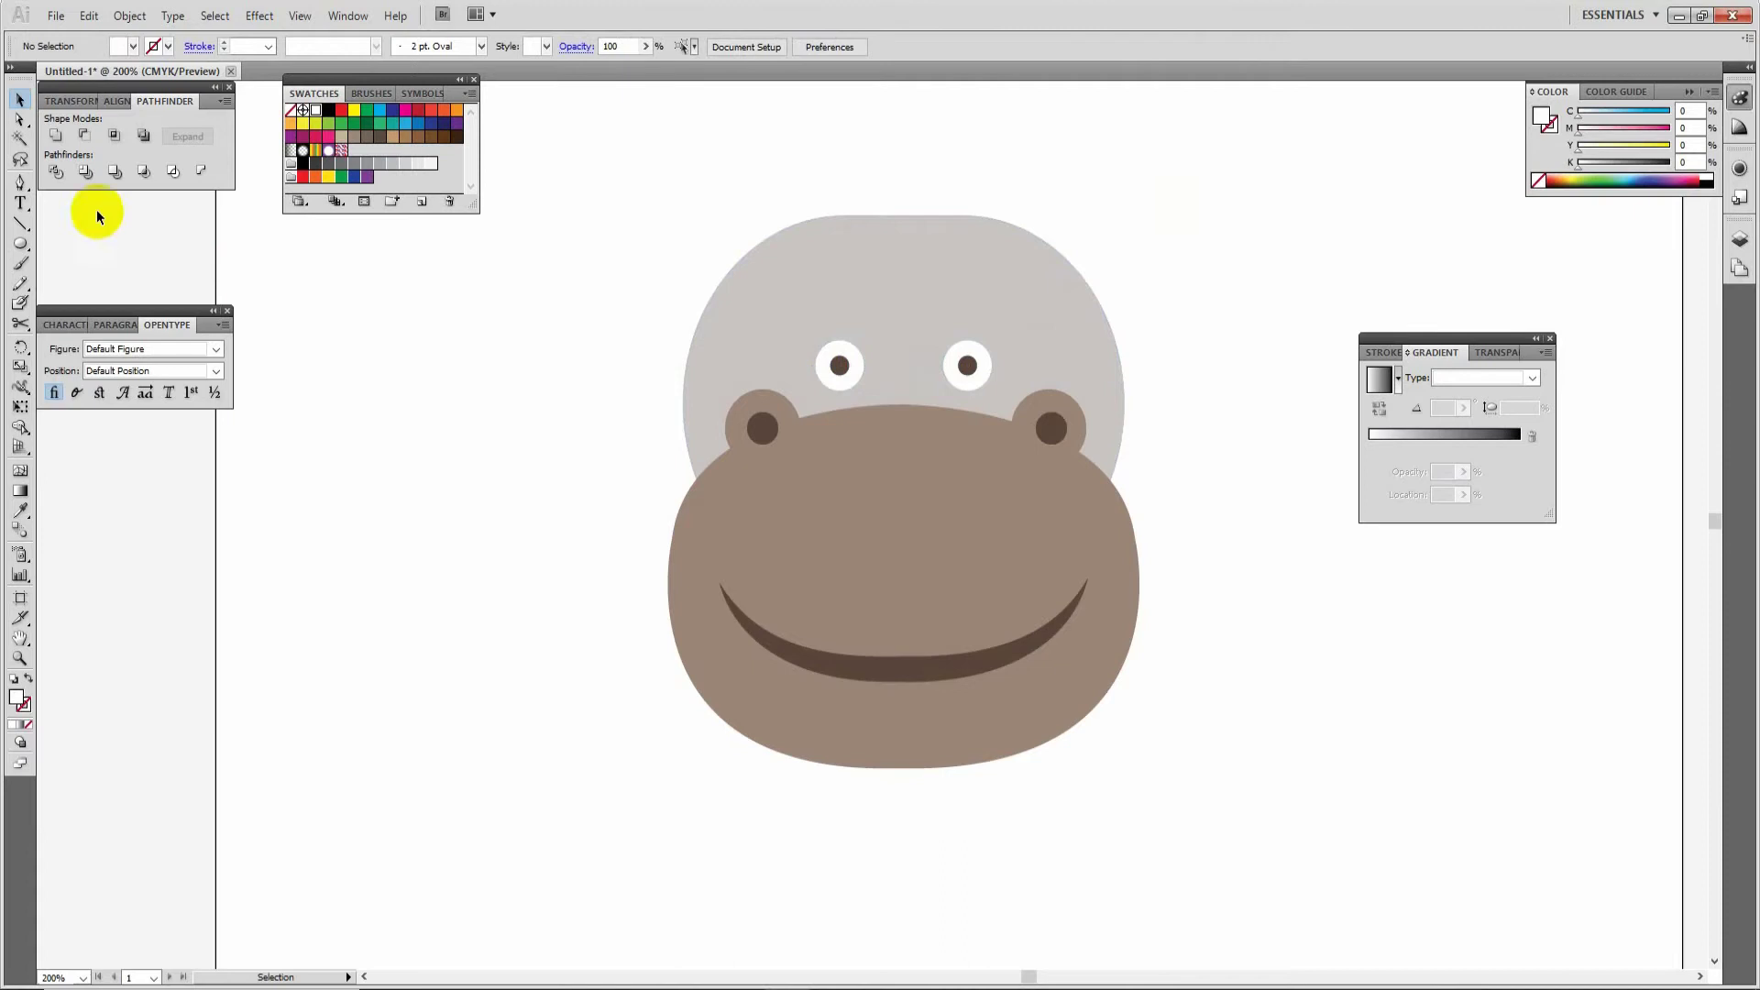
Step: Draw a rounded, curved ear shape about 47 px wide with the Pen tool, above and to the right of the head
click(20, 182)
click(1156, 189)
drag(1203, 149, 1241, 153)
alt+click(1061, 379)
click(859, 561)
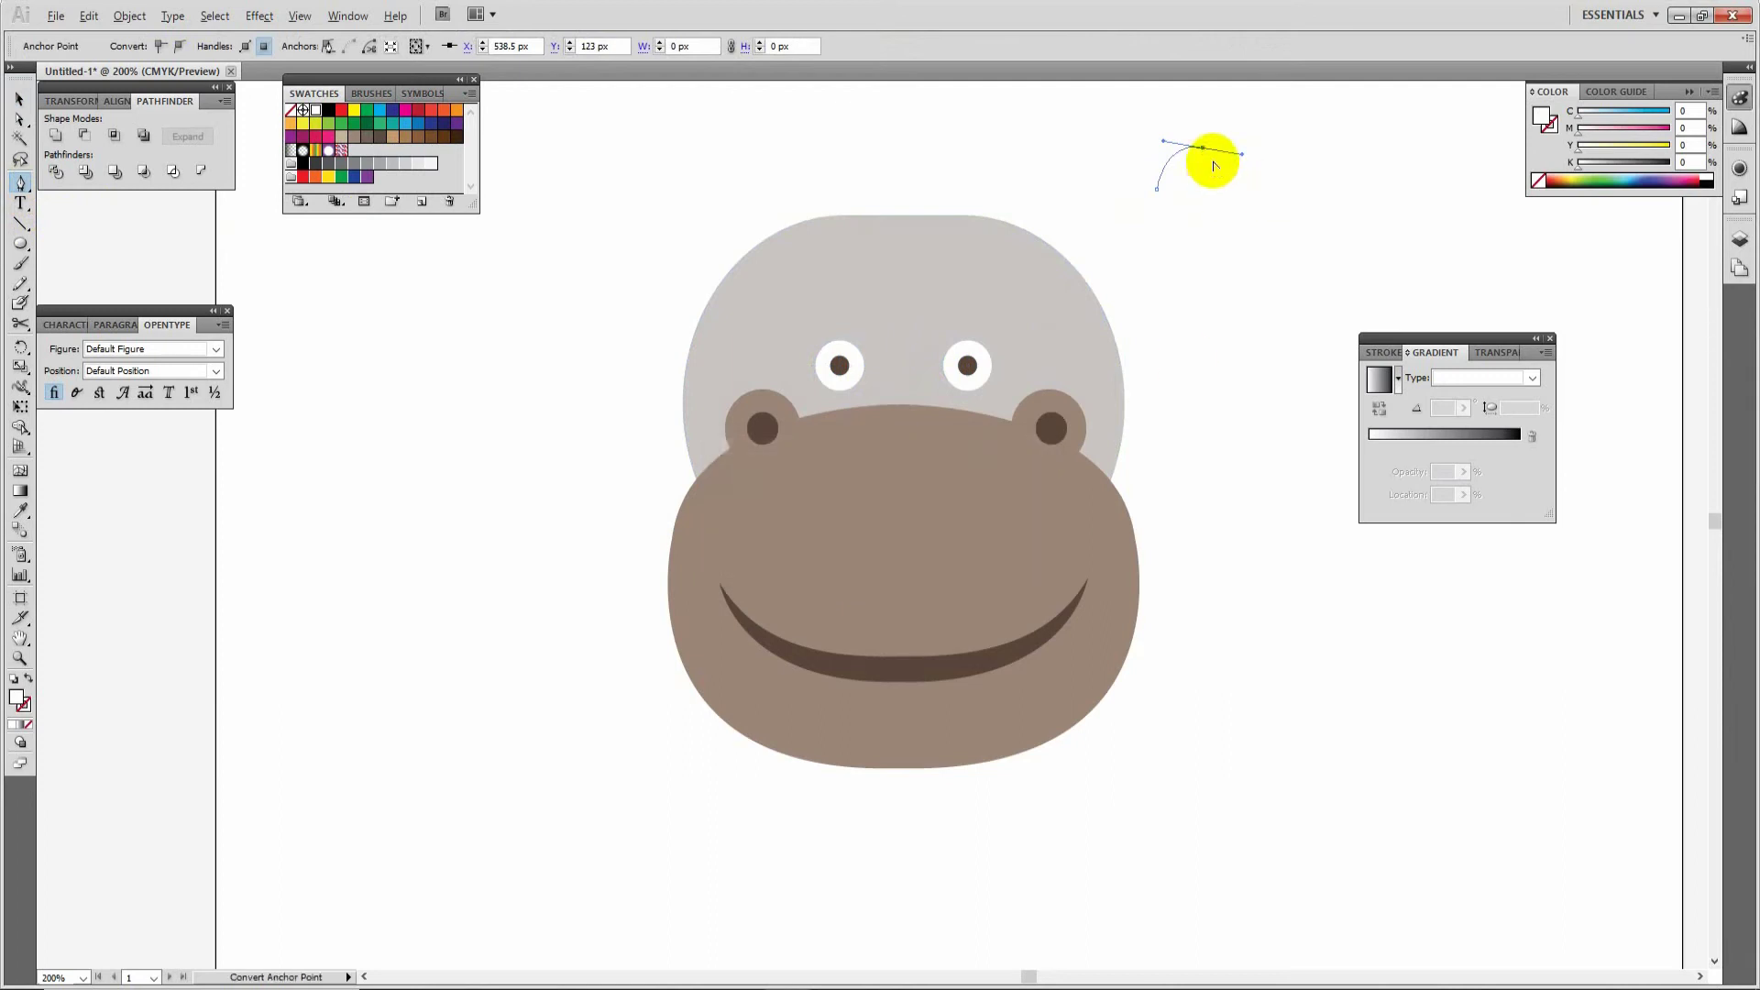
alt+click(1202, 147)
drag(1238, 216, 1157, 220)
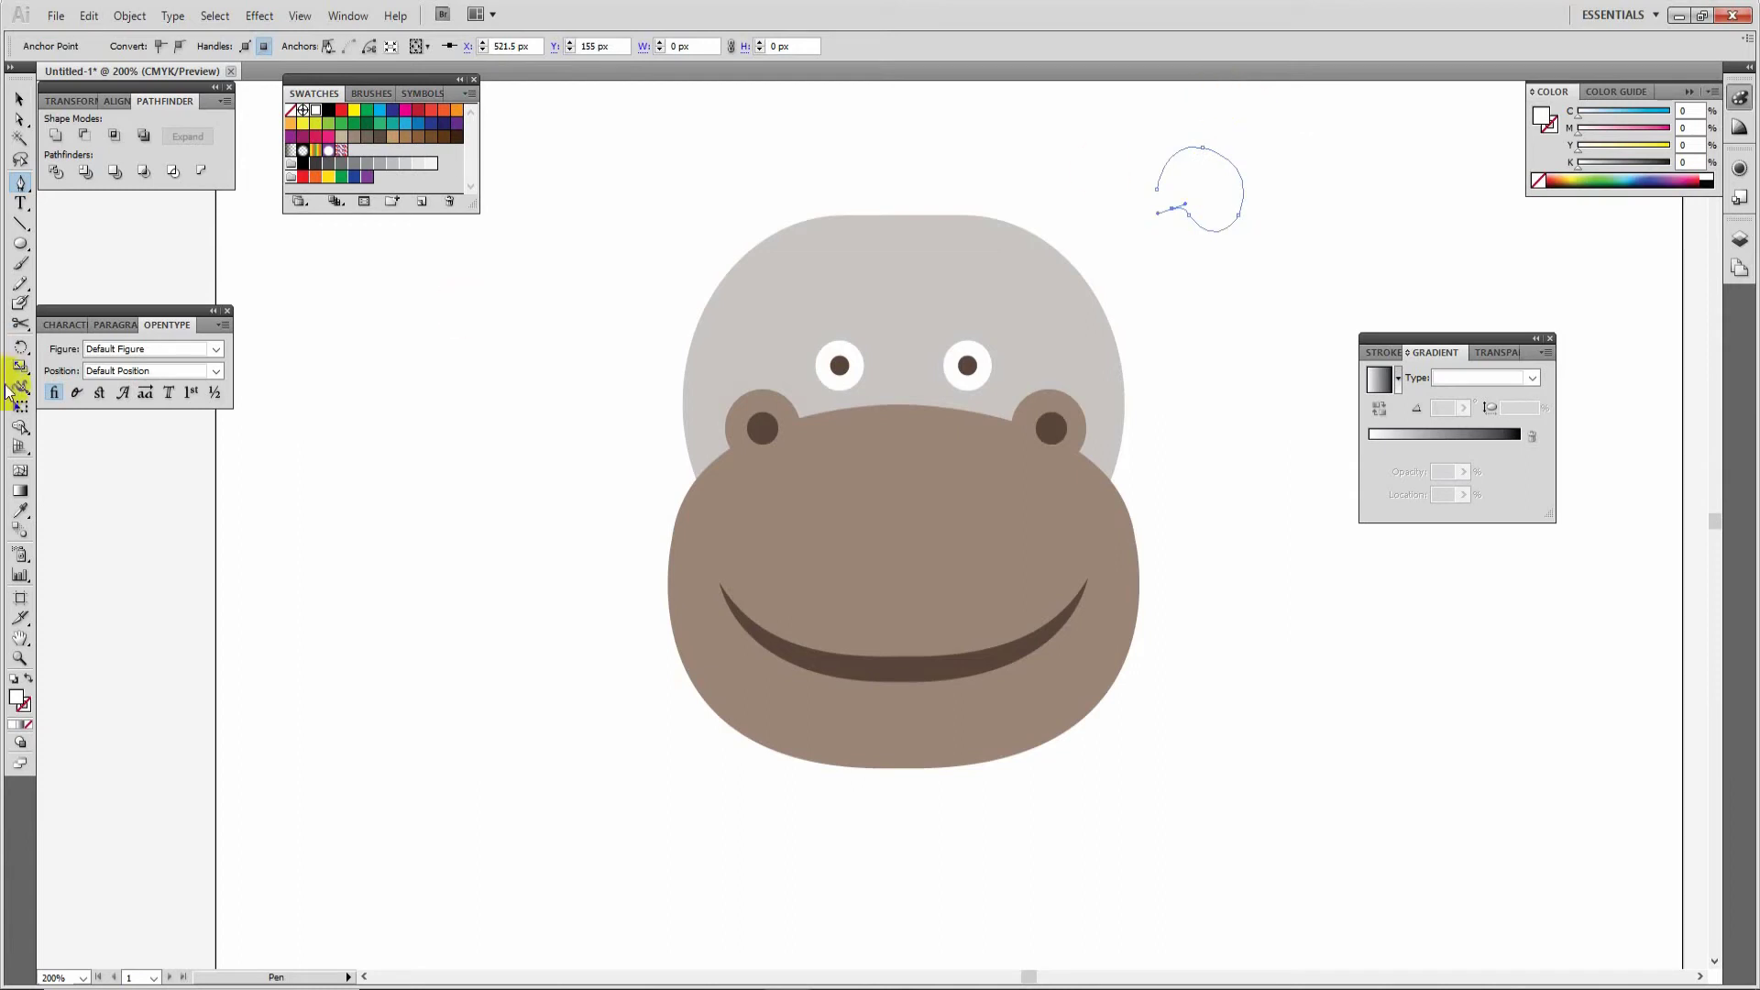
Step: Fill the ear shape with the head's light grey using the Eyedropper
click(20, 511)
click(978, 268)
click(19, 99)
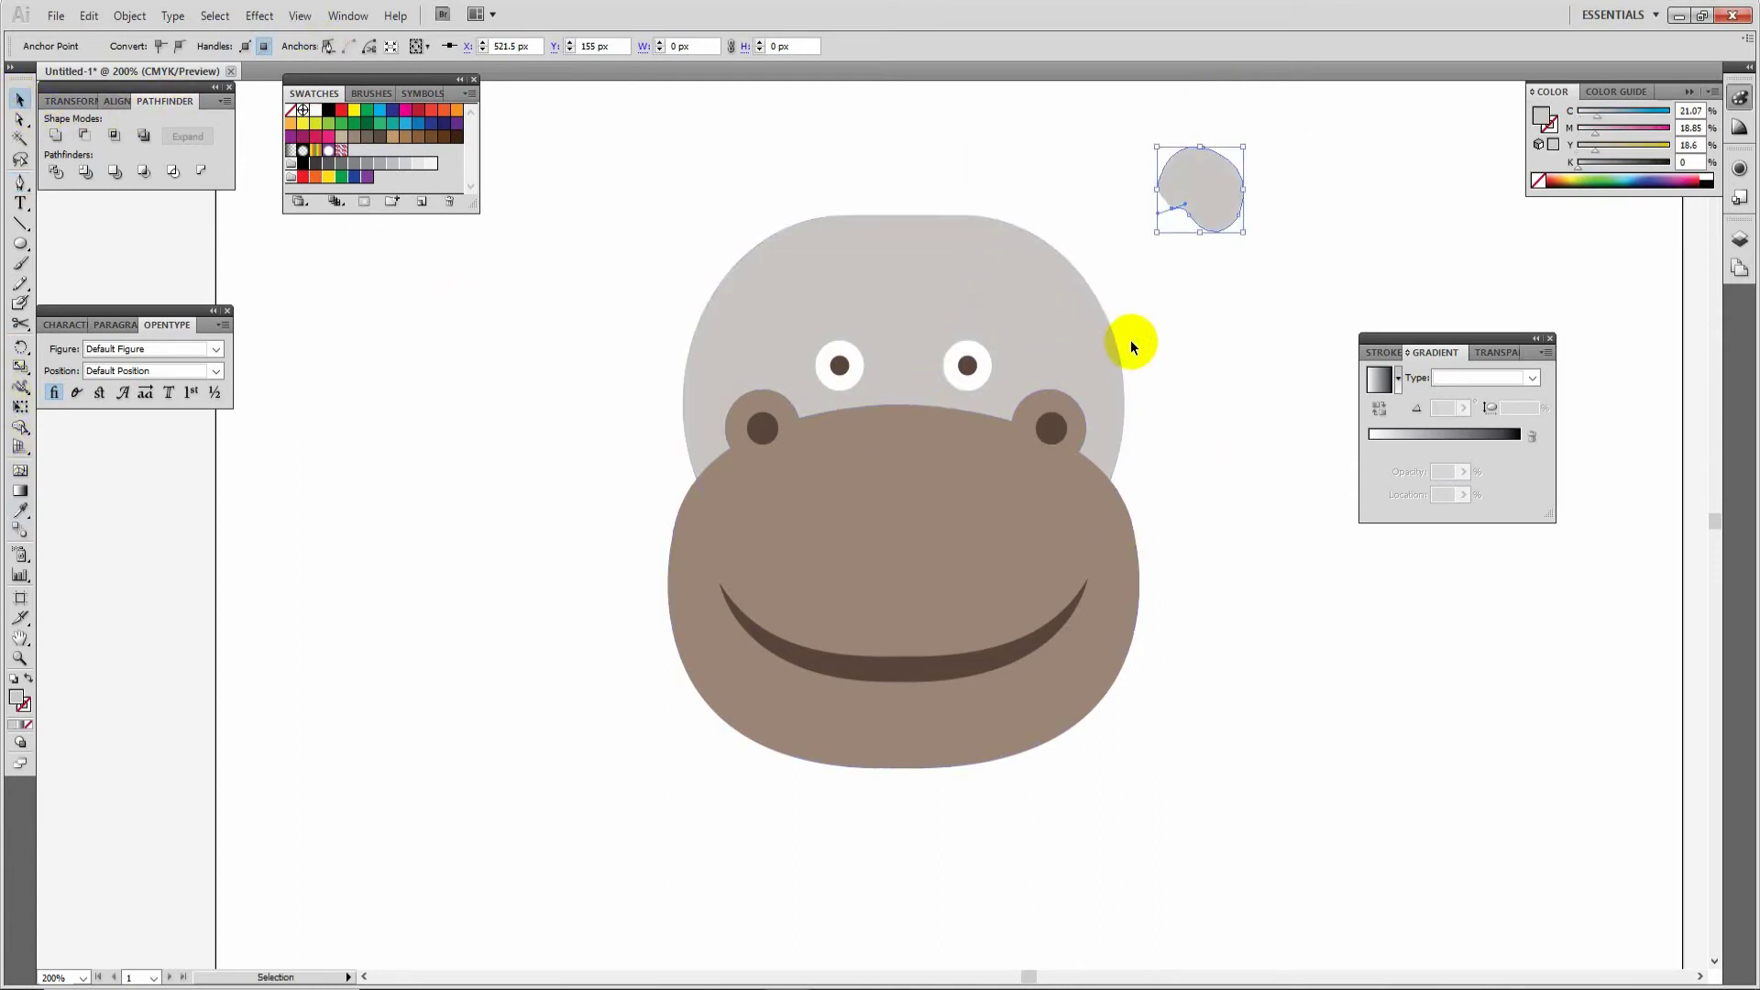
Step: Place the ear, rotated to fit, on the head's upper-right edge and add a mirrored copy on the upper-left edge
click(1130, 347)
drag(1221, 190, 1112, 251)
click(1177, 219)
click(1109, 263)
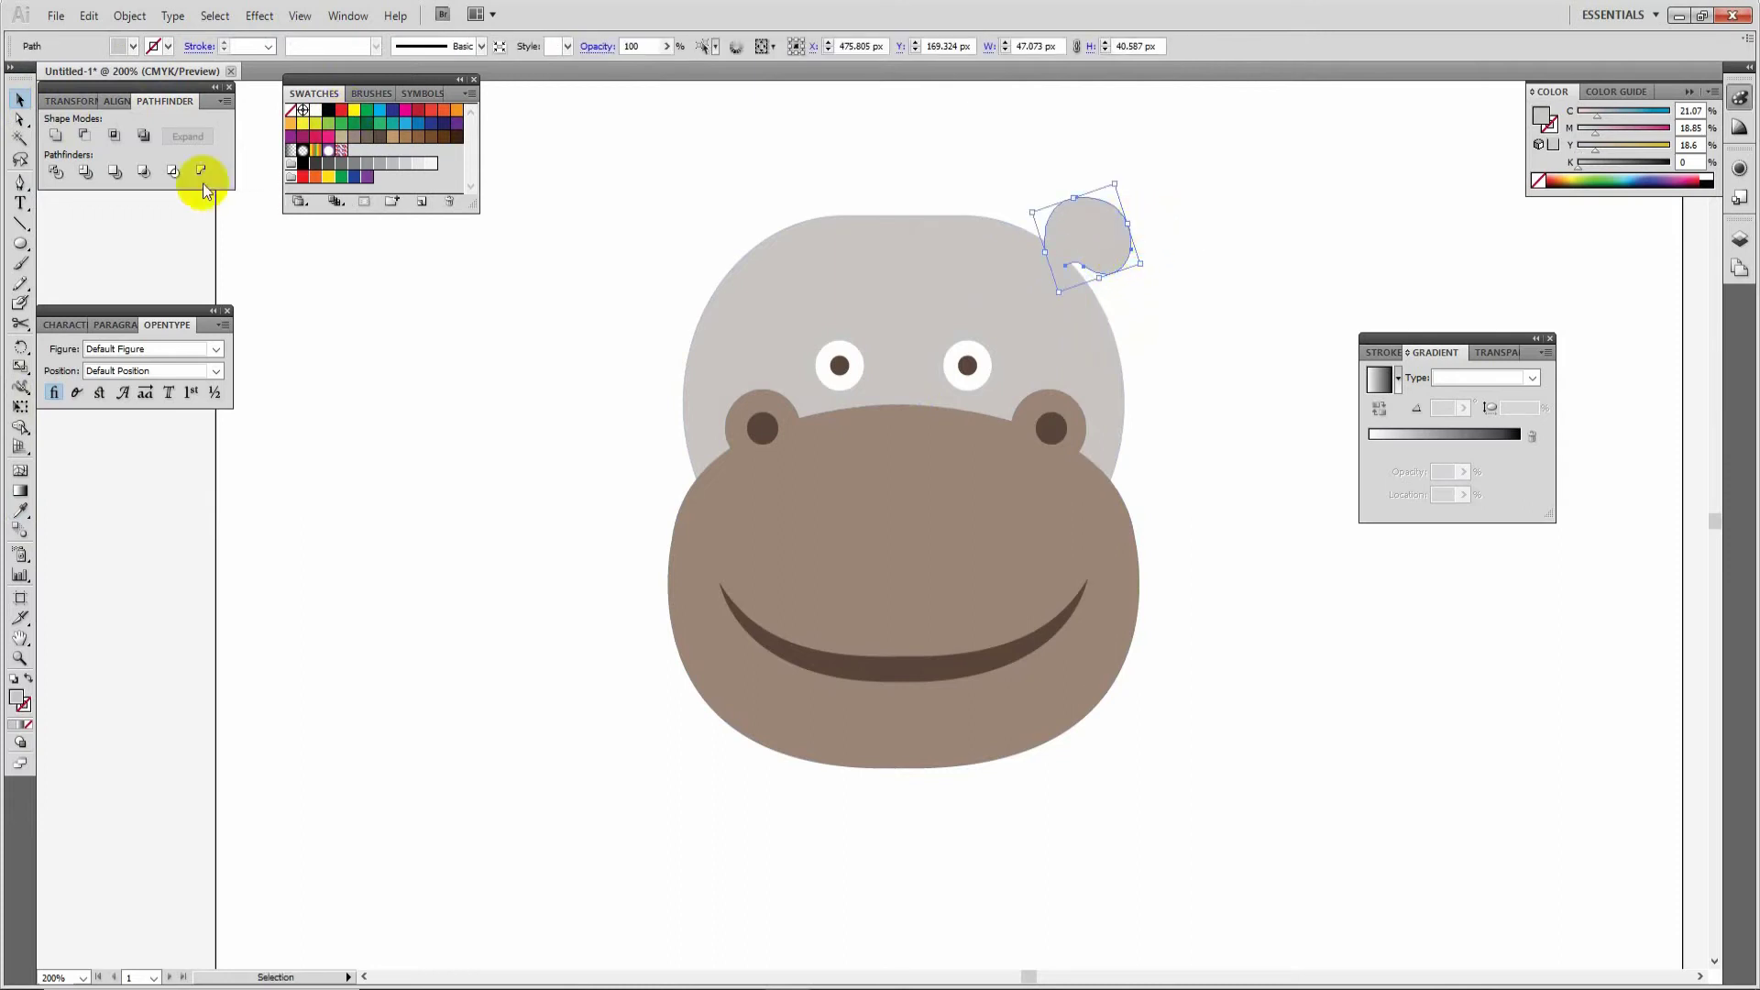
drag(1133, 234, 706, 223)
click(1017, 149)
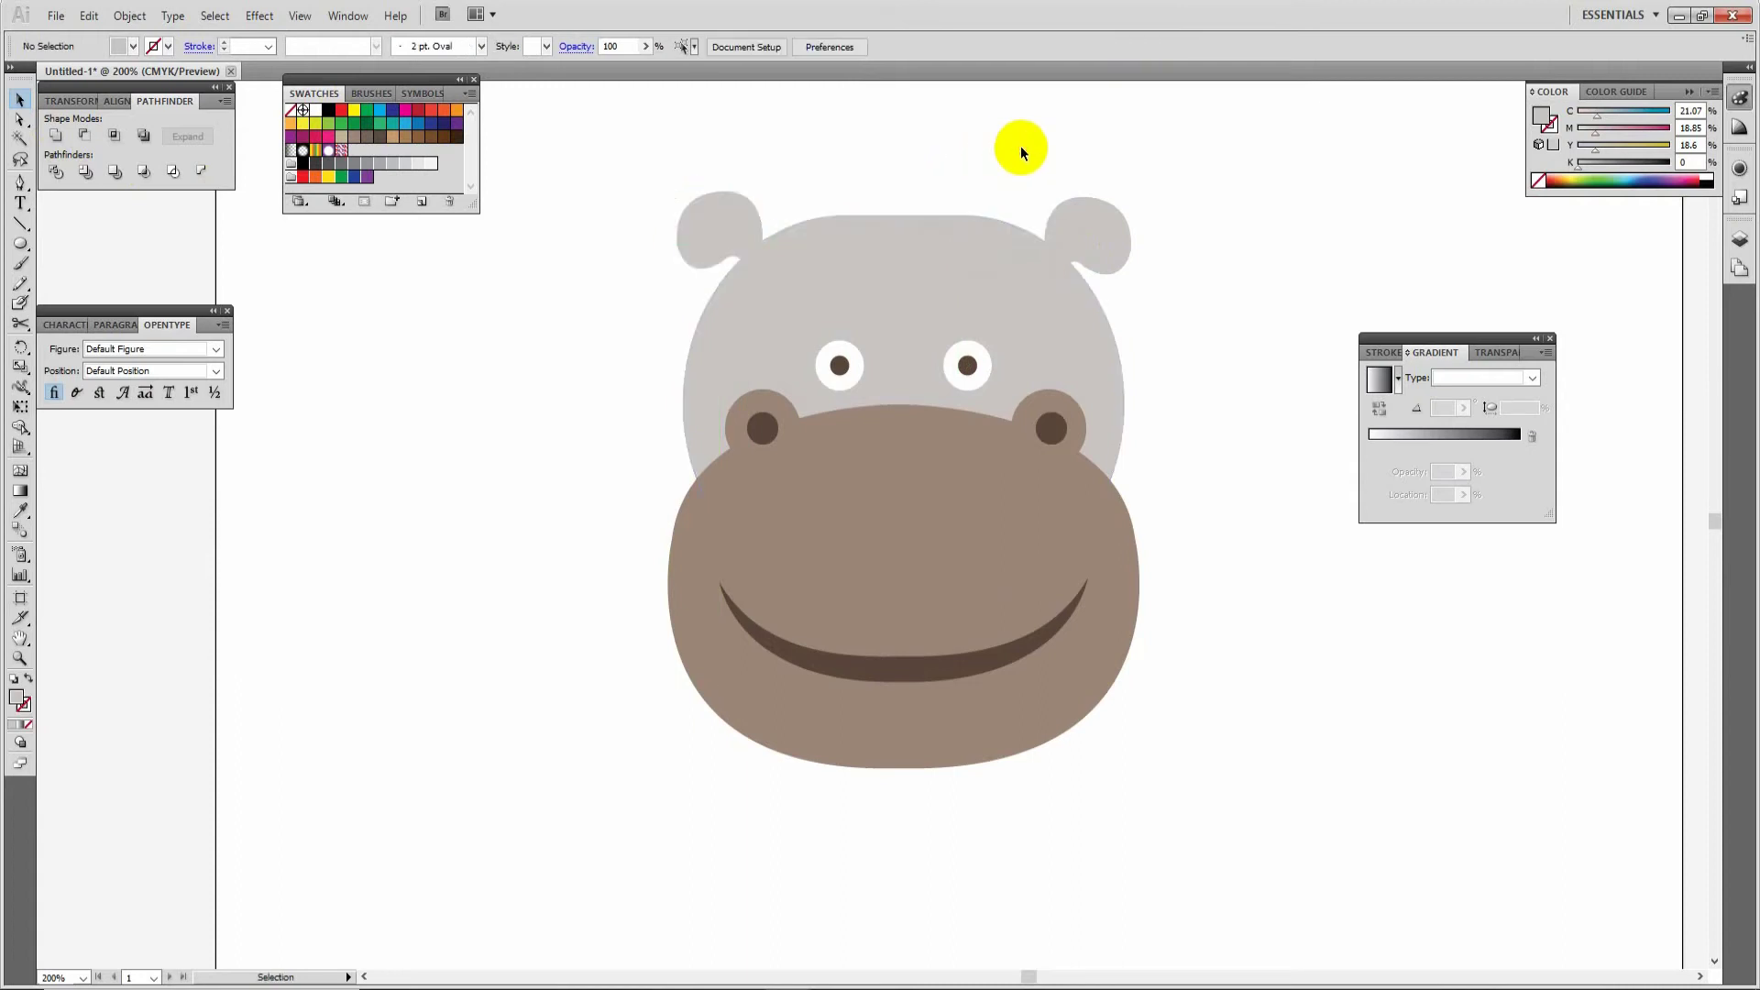
Step: Draw the left half of a rounded grey body about 216 px tall with the Pen tool, with its straight edge on the head's centre line
key(ctrl+minus)
key(ctrl+minus)
drag(997, 594, 1045, 452)
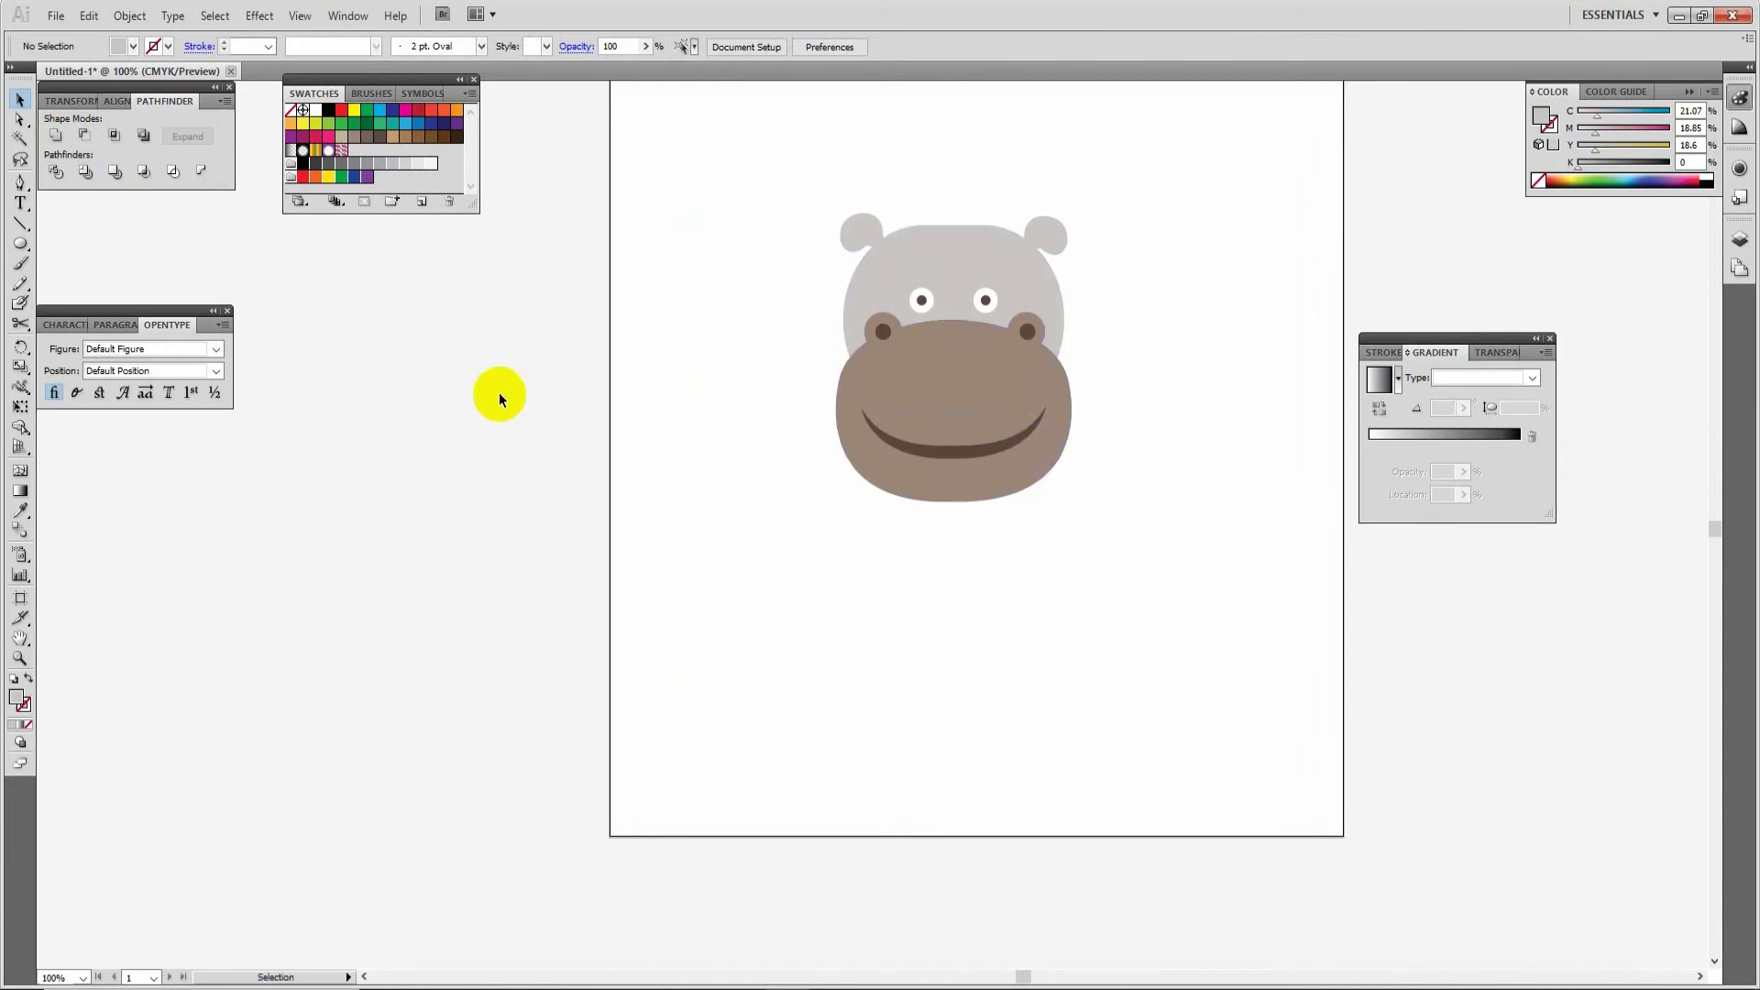
click(20, 183)
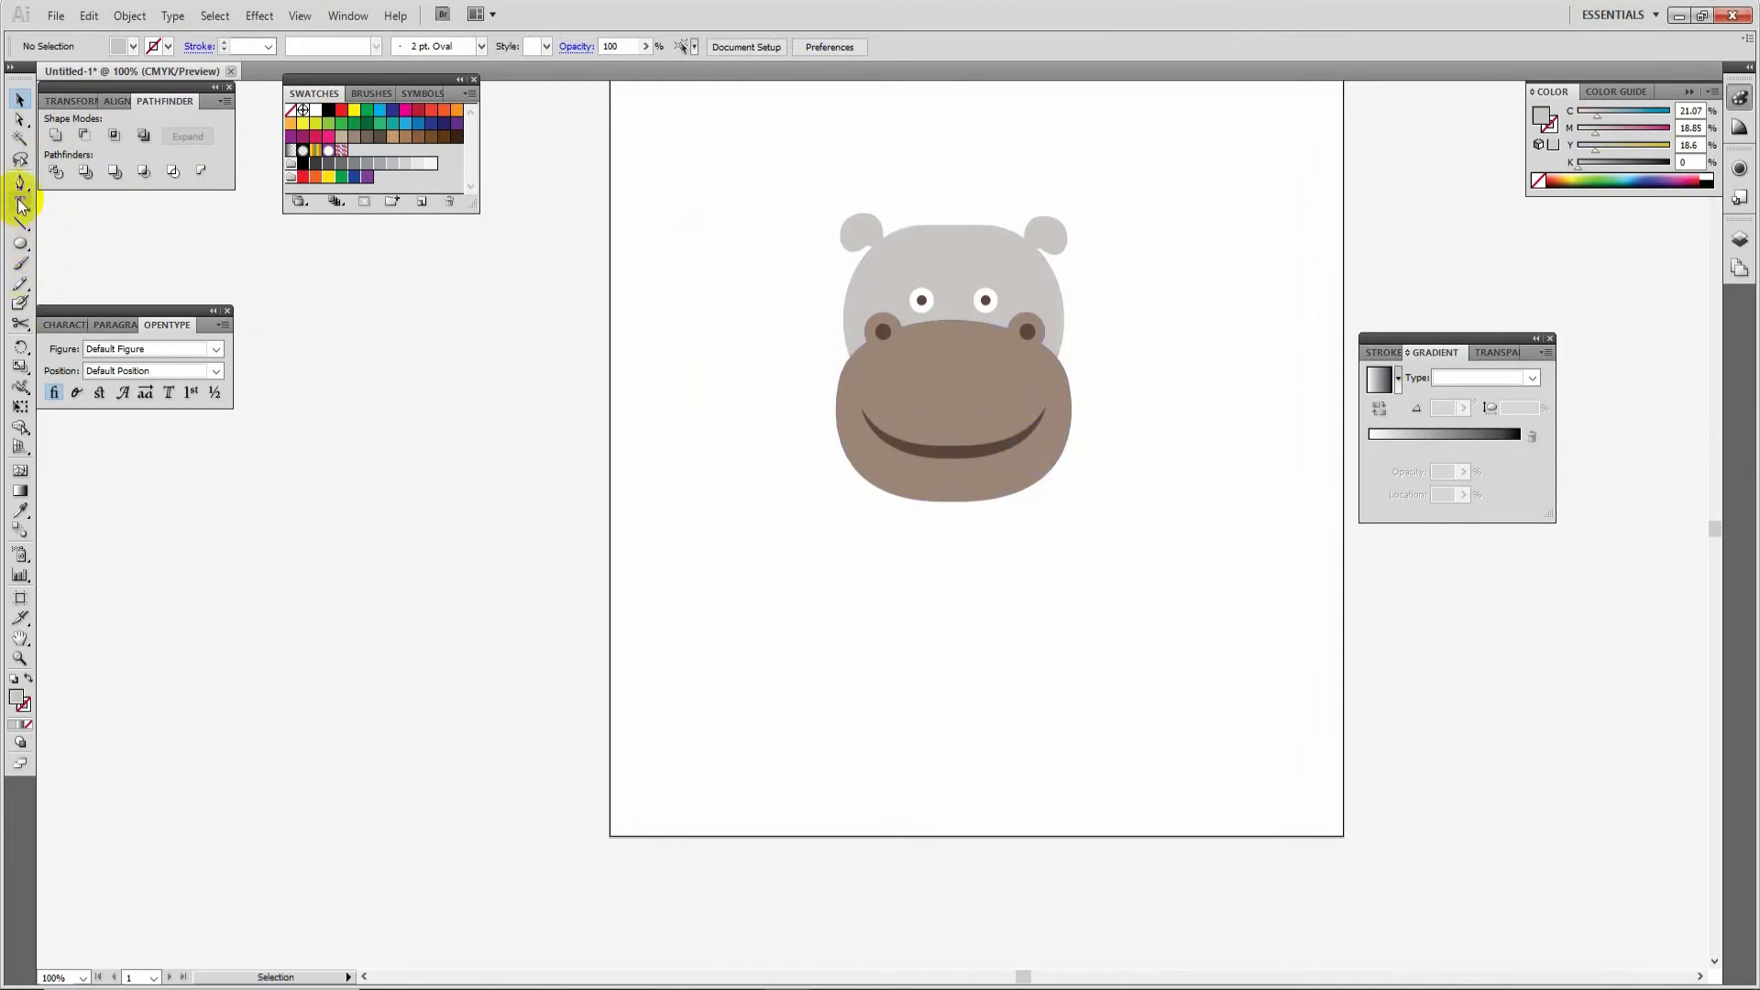
click(860, 455)
drag(953, 660, 1170, 668)
alt+click(953, 660)
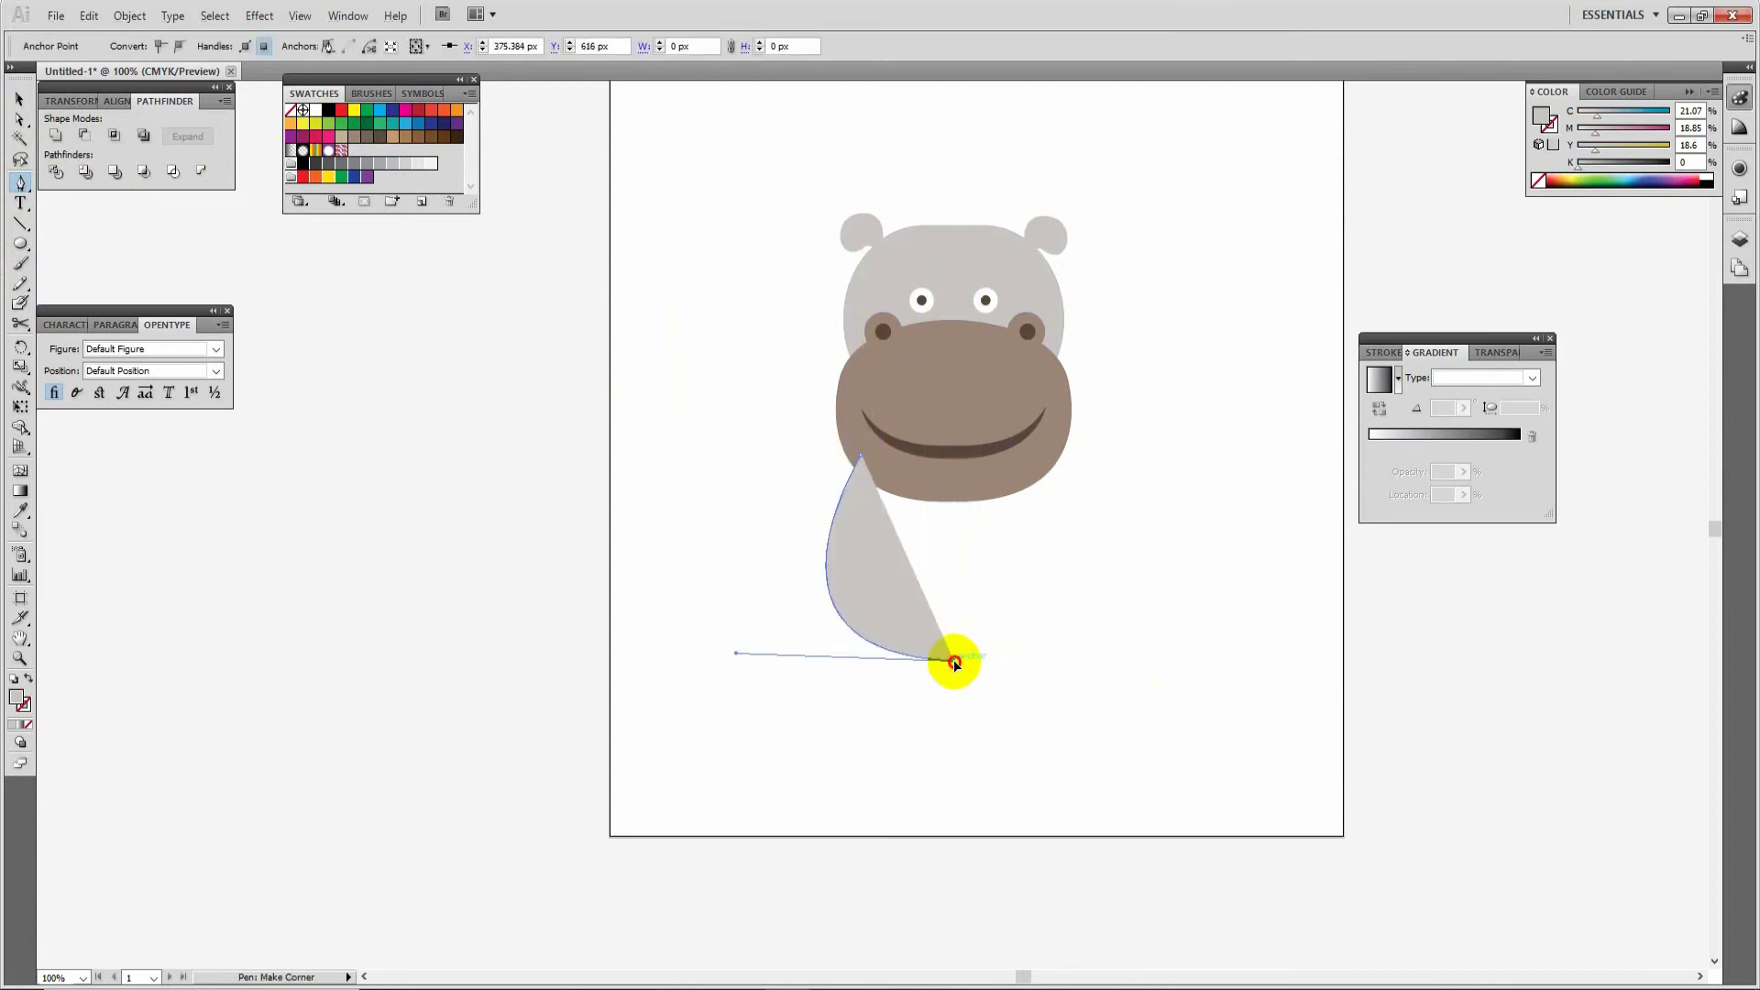
click(953, 470)
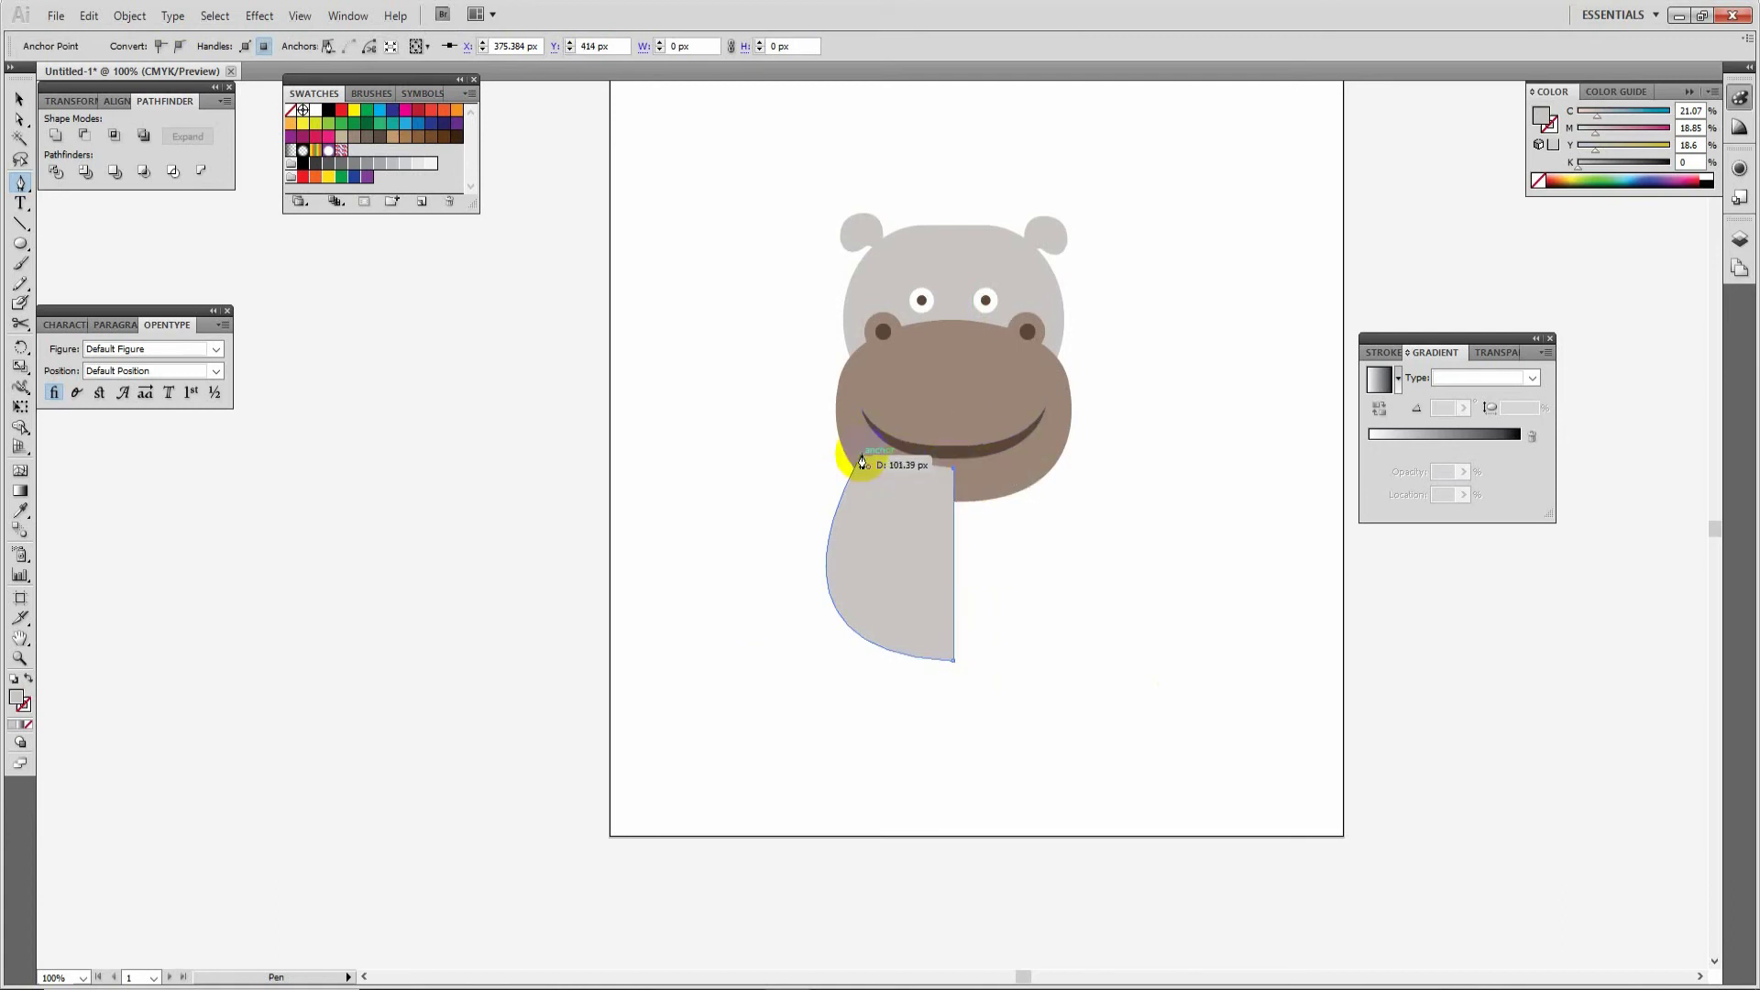
Step: Add a mirrored copy of the body half along its straight centre edge and select both halves
click(19, 98)
click(1002, 552)
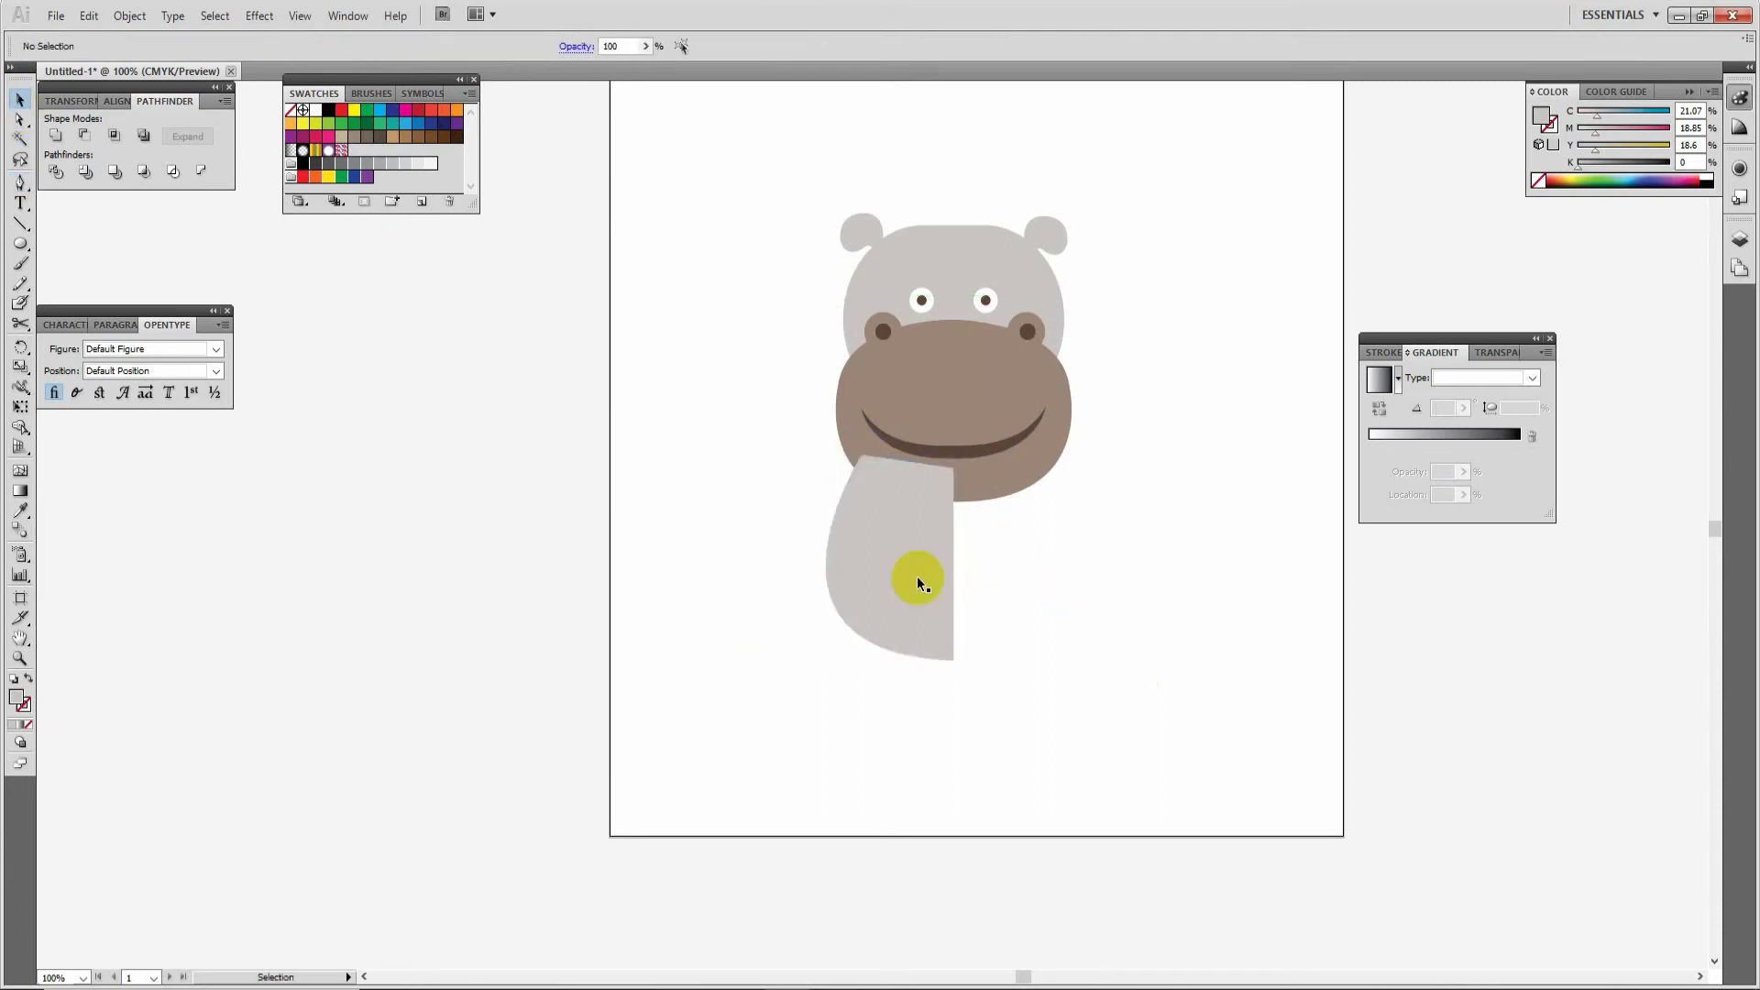
click(902, 583)
click(820, 556)
drag(825, 553, 1082, 578)
shift+click(919, 549)
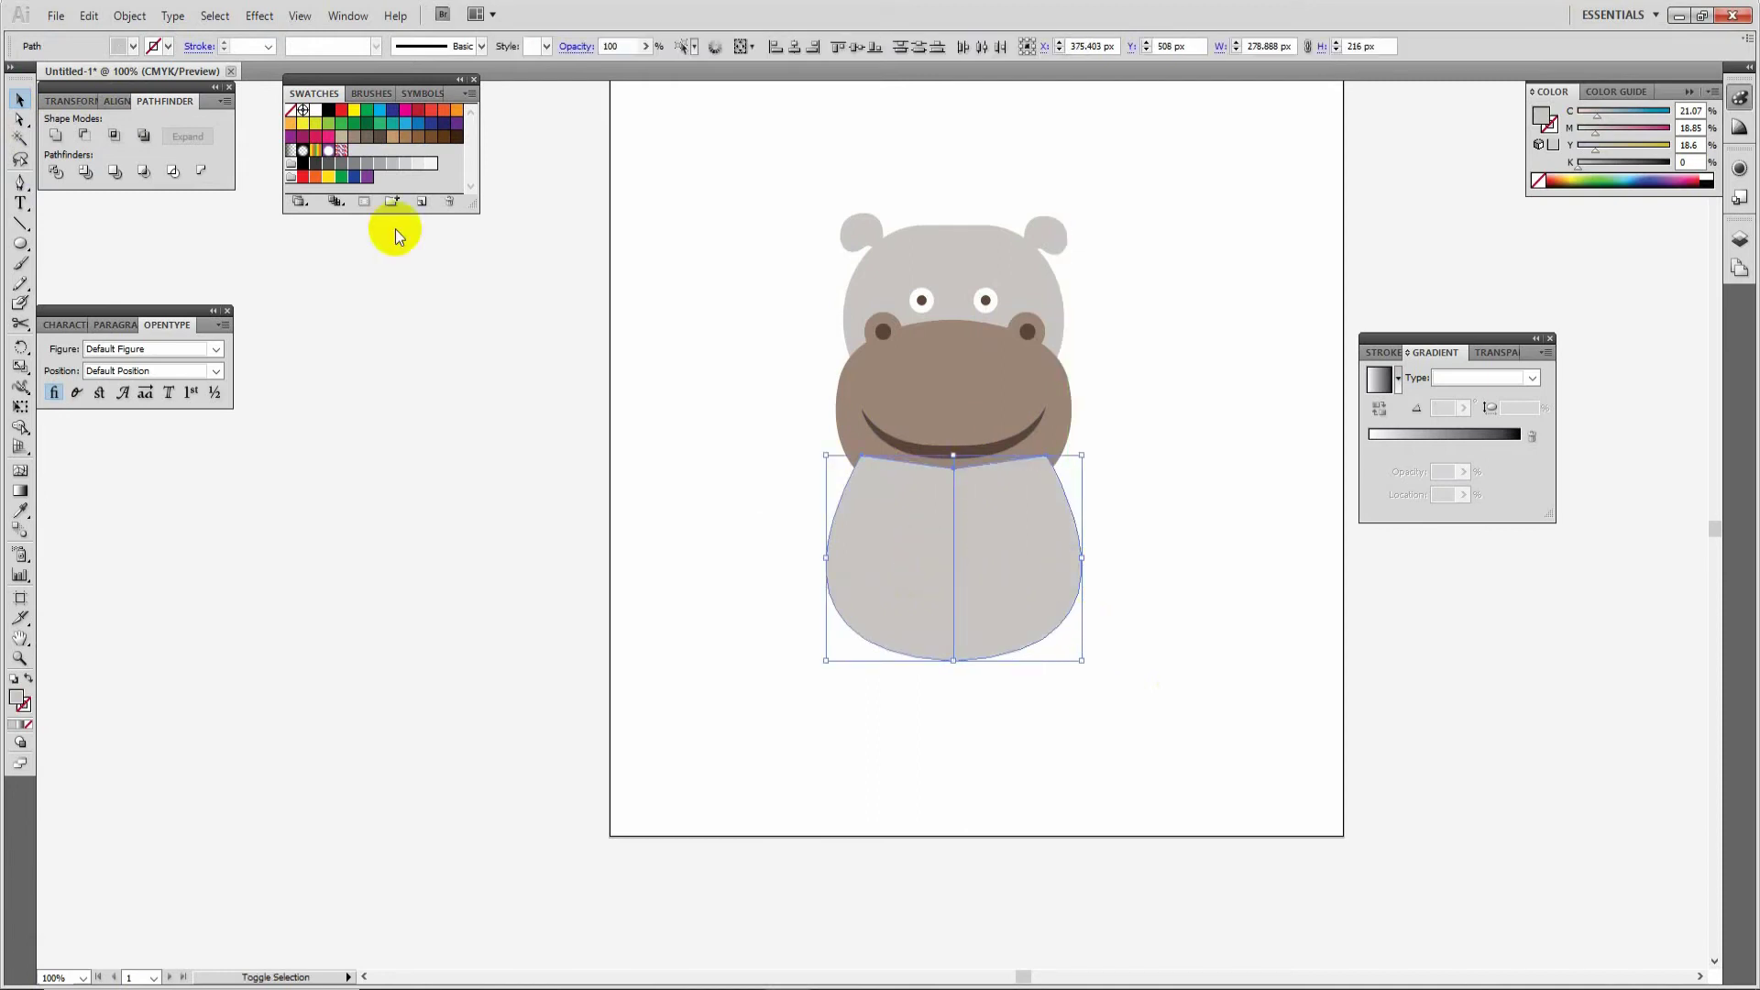
Step: Unite the two body halves into one shape and send it behind the hippo's head and muzzle
click(56, 135)
drag(1031, 576, 1032, 574)
key(a)
key(ctrl+shift+bracketleft)
key(v)
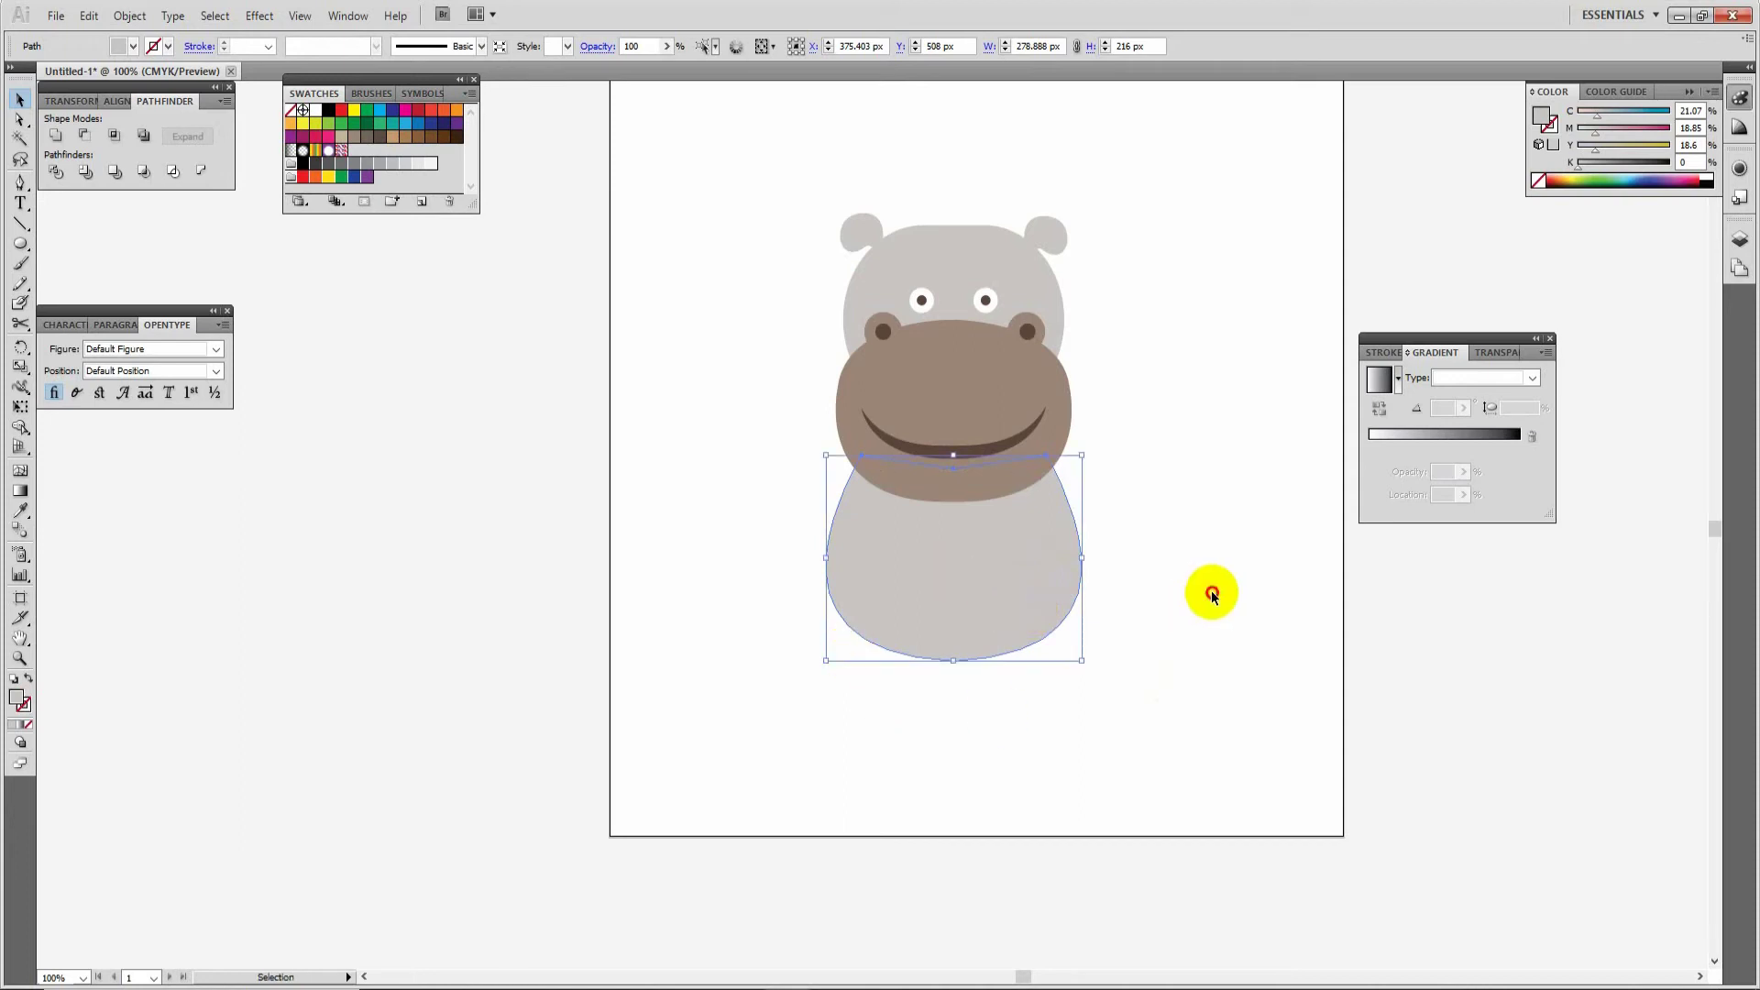
click(1217, 592)
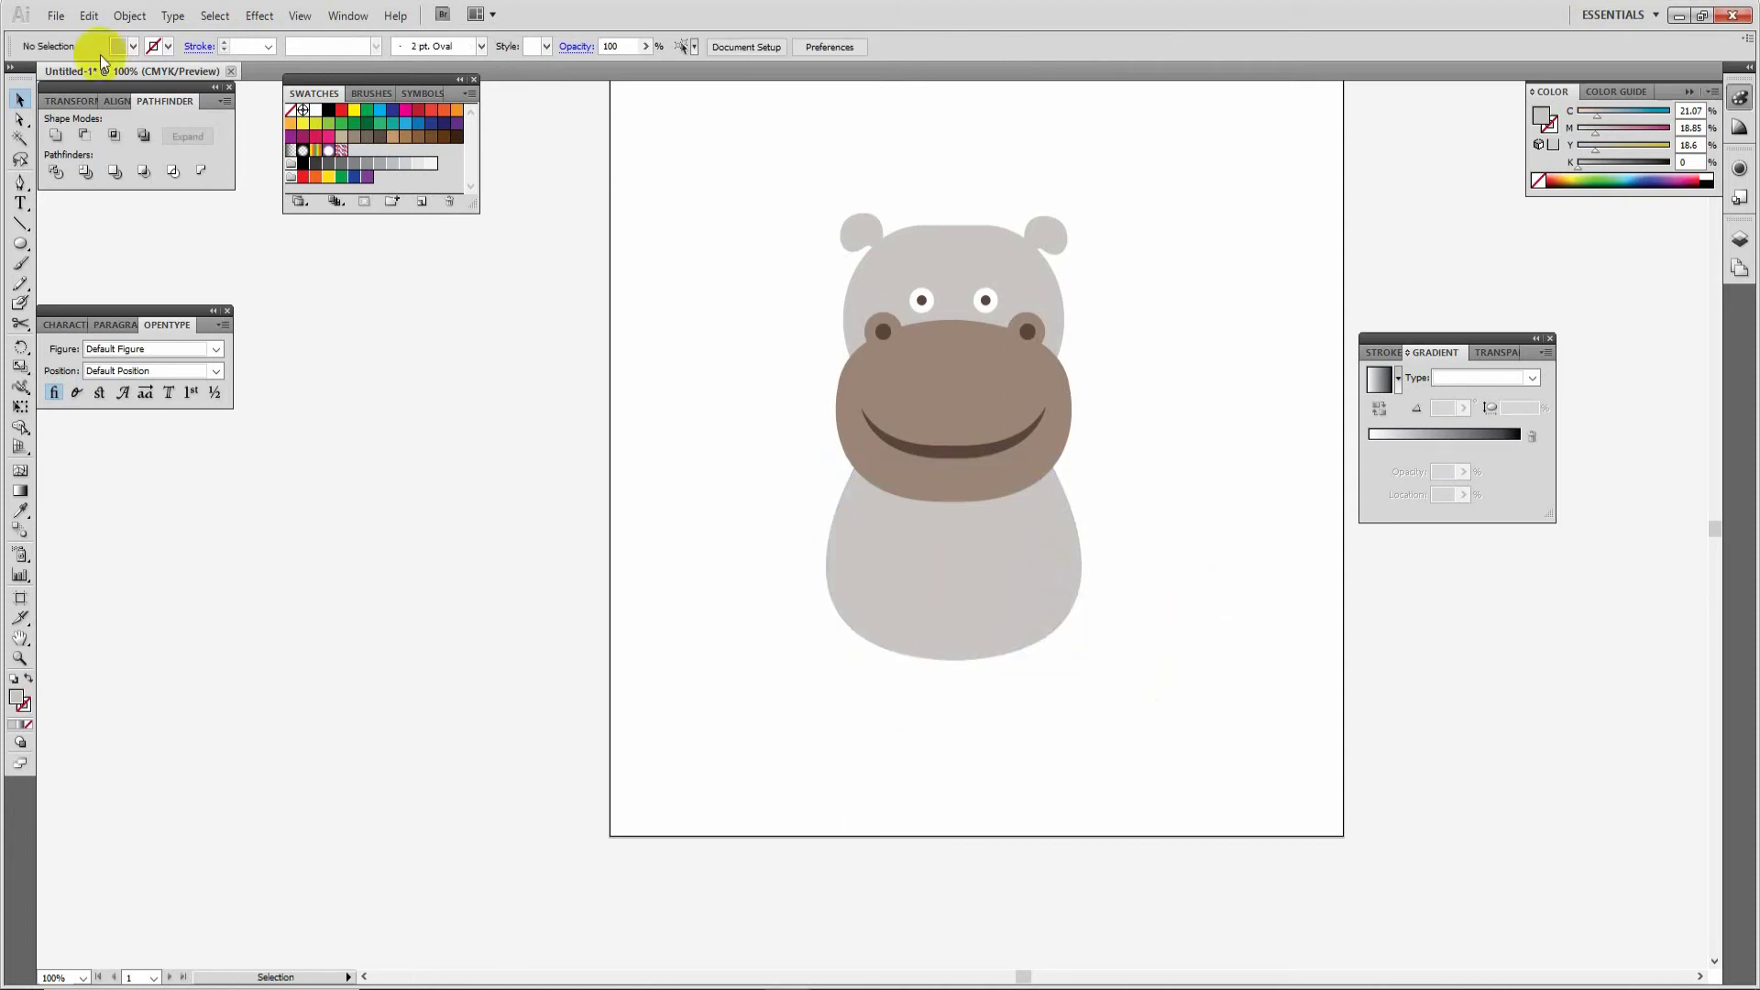
Step: Draw a tapered, slanted arm shape about 102 px wide and 153 px tall beside the hippo with the Pen tool, with a concave lower end
mouse_move(22, 248)
mouse_down()
mouse_move(47, 260)
mouse_move(23, 243)
mouse_up()
click(21, 186)
click(1234, 349)
drag(1160, 473, 1144, 532)
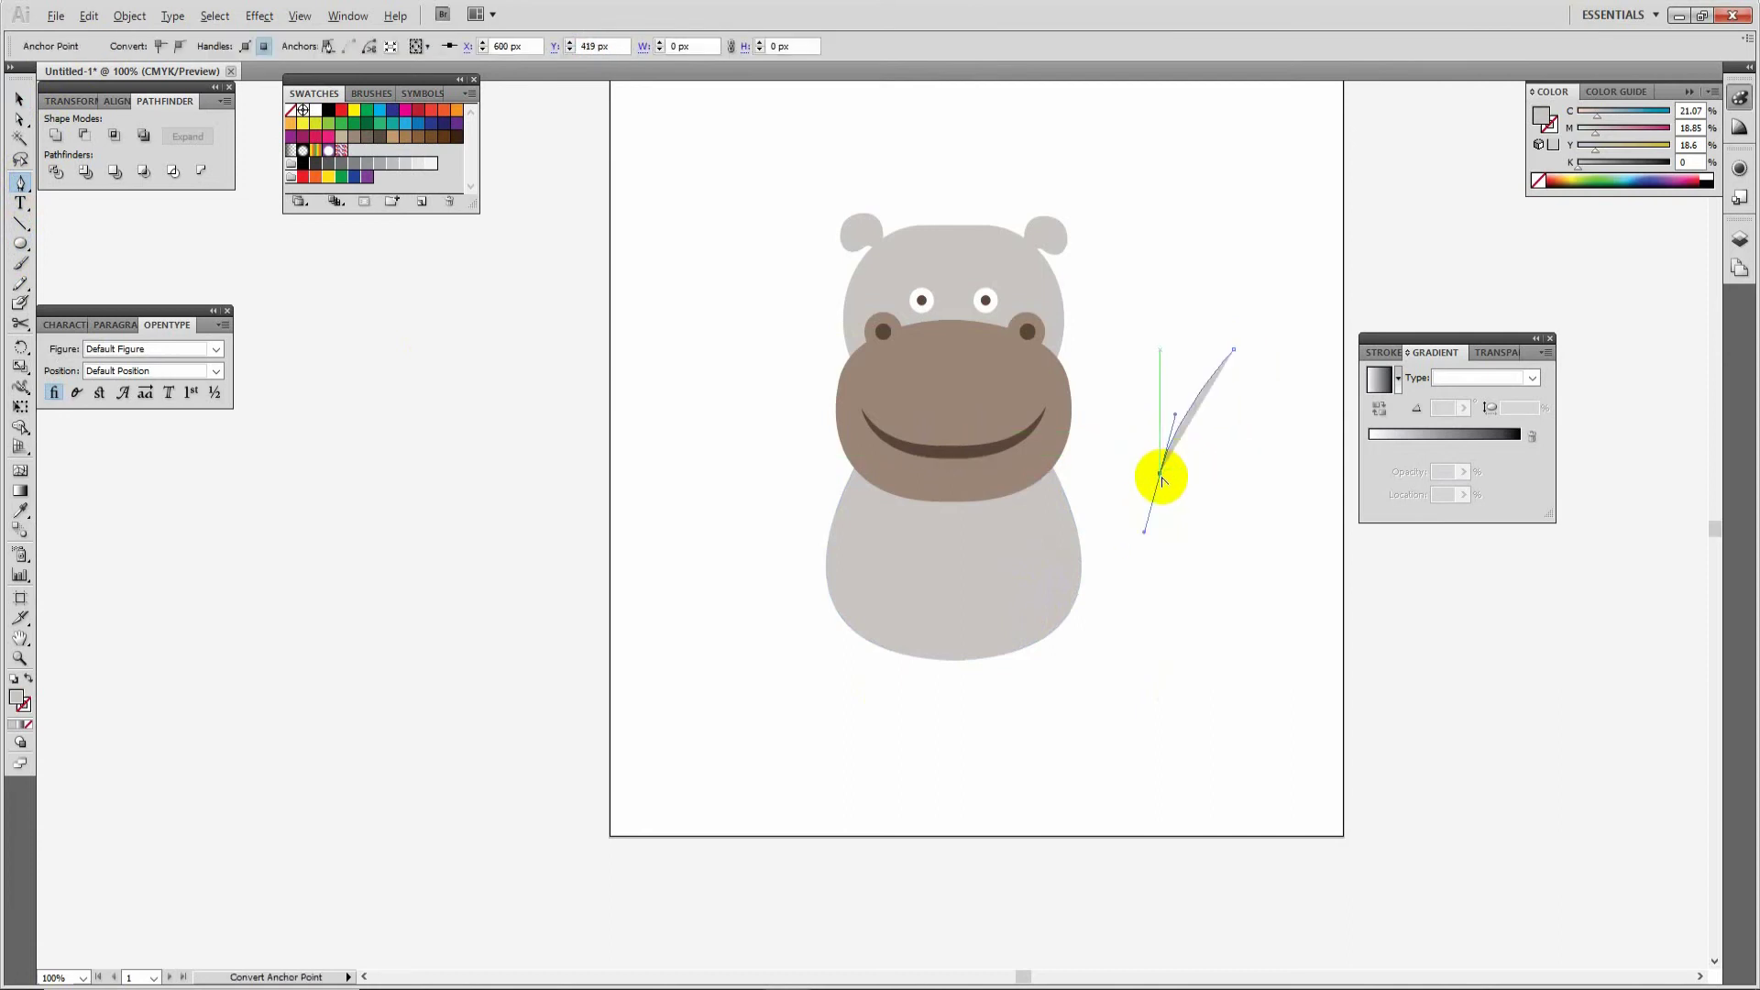
alt+click(1161, 476)
click(895, 551)
drag(1161, 481, 1190, 504)
click(1189, 495)
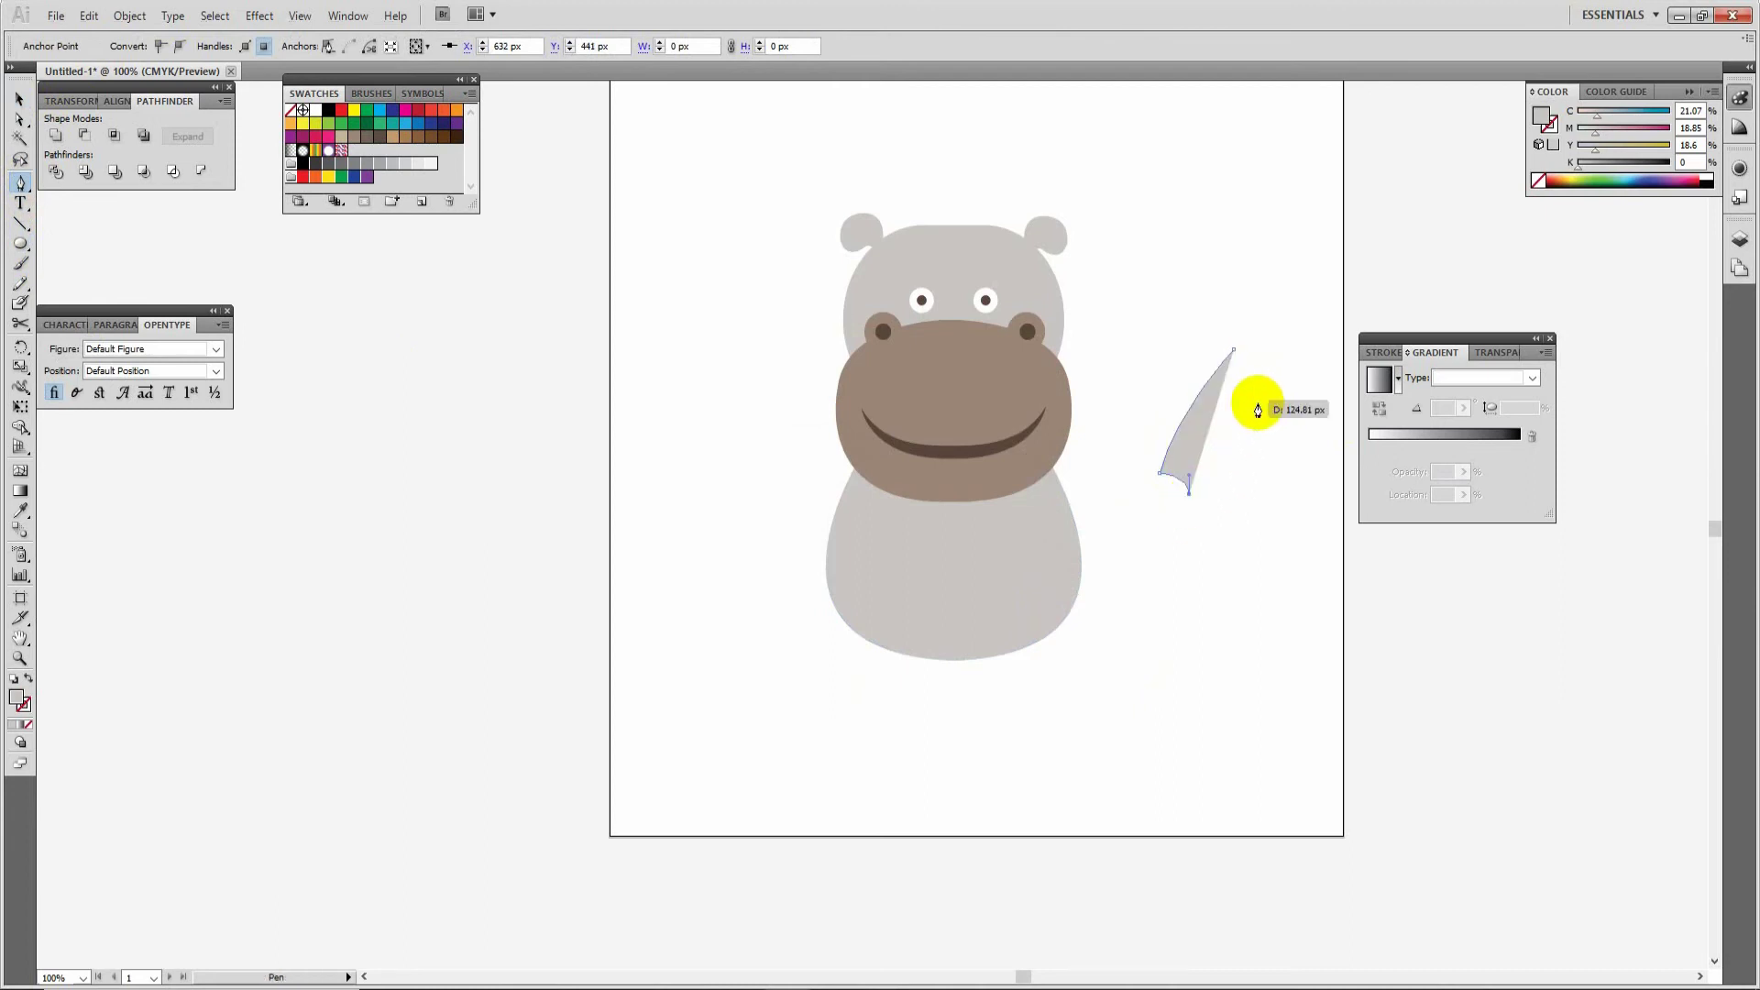
drag(1252, 355, 1240, 253)
click(1252, 356)
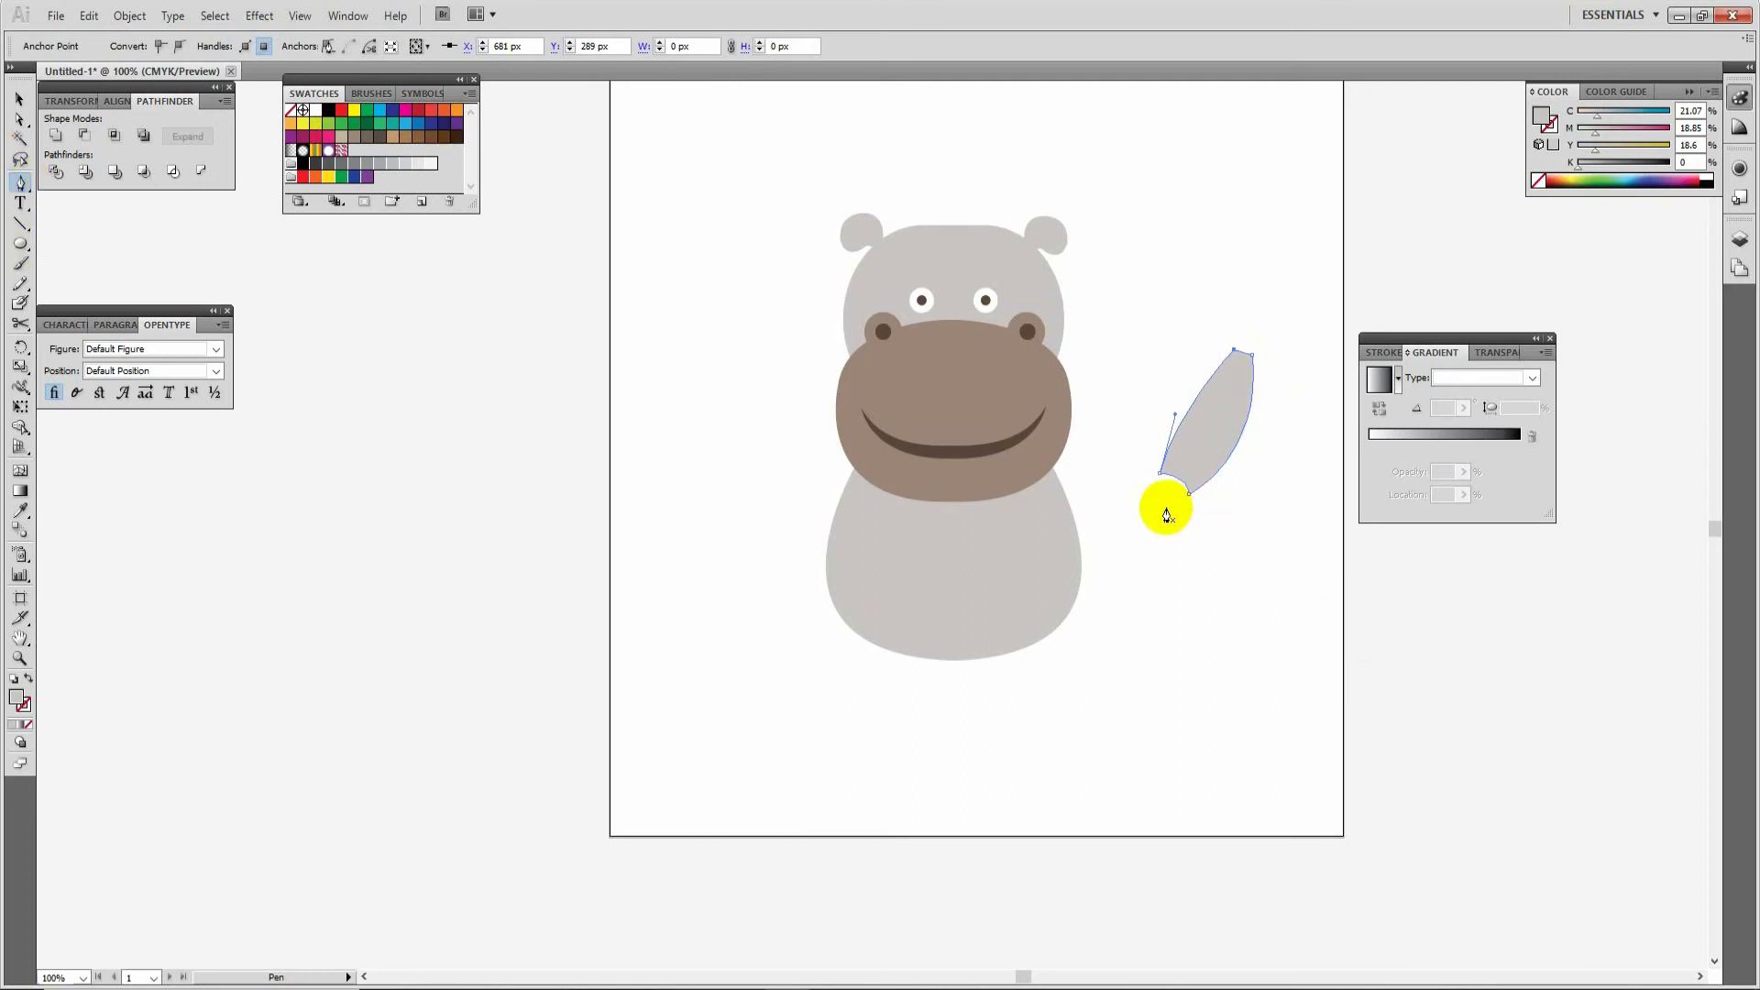
click(18, 101)
click(1177, 568)
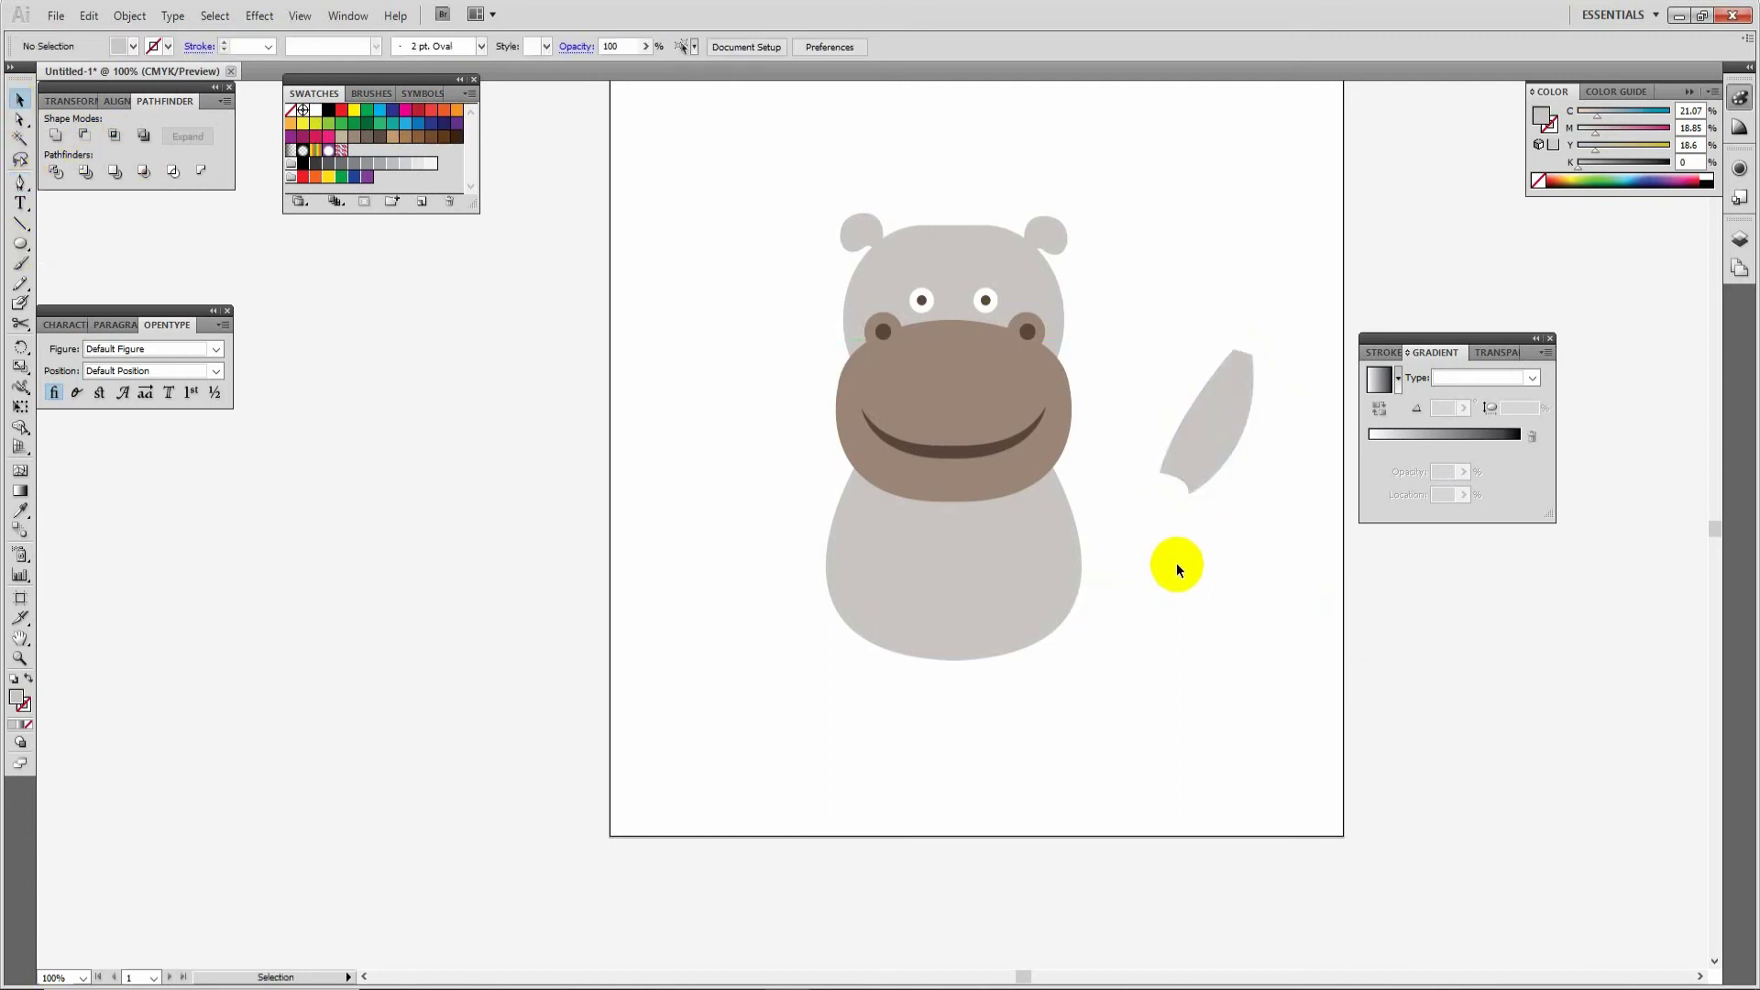
Step: Draw a rounded tip about 32 by 23 px with the Pen tool to close the arm's concave lower end
ctrl+click(1170, 562)
ctrl+click(1170, 562)
ctrl+click(1162, 568)
drag(1159, 574, 467, 646)
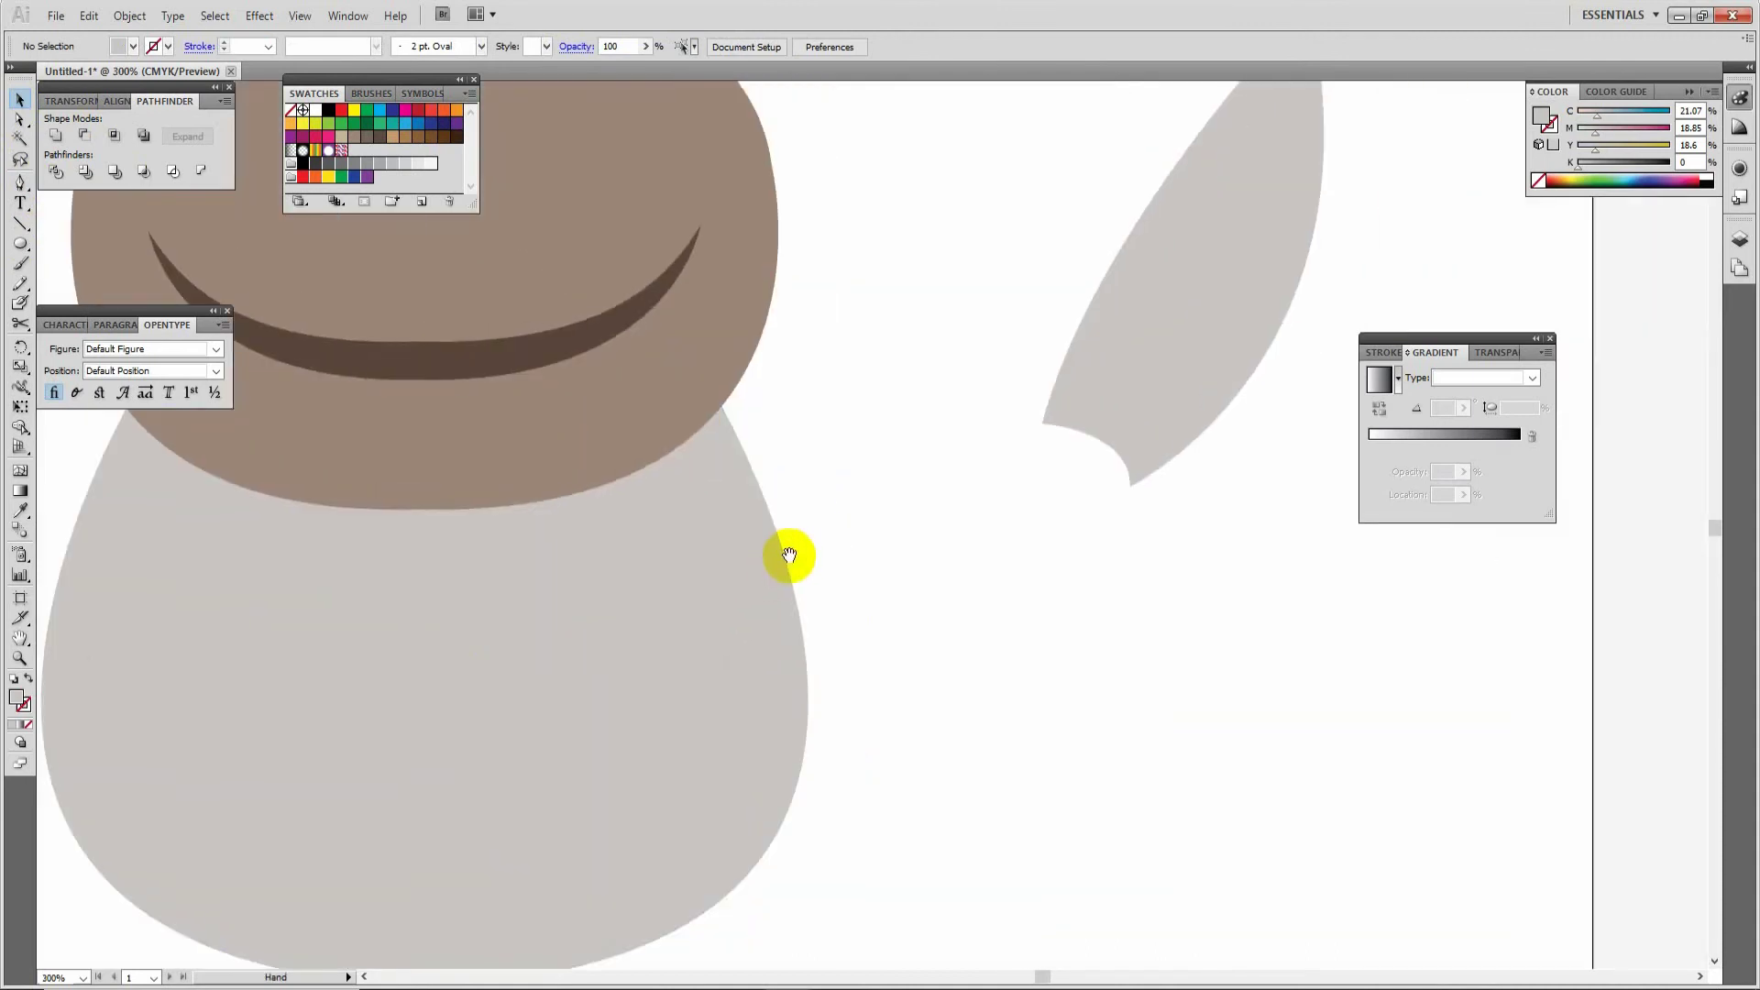
click(20, 187)
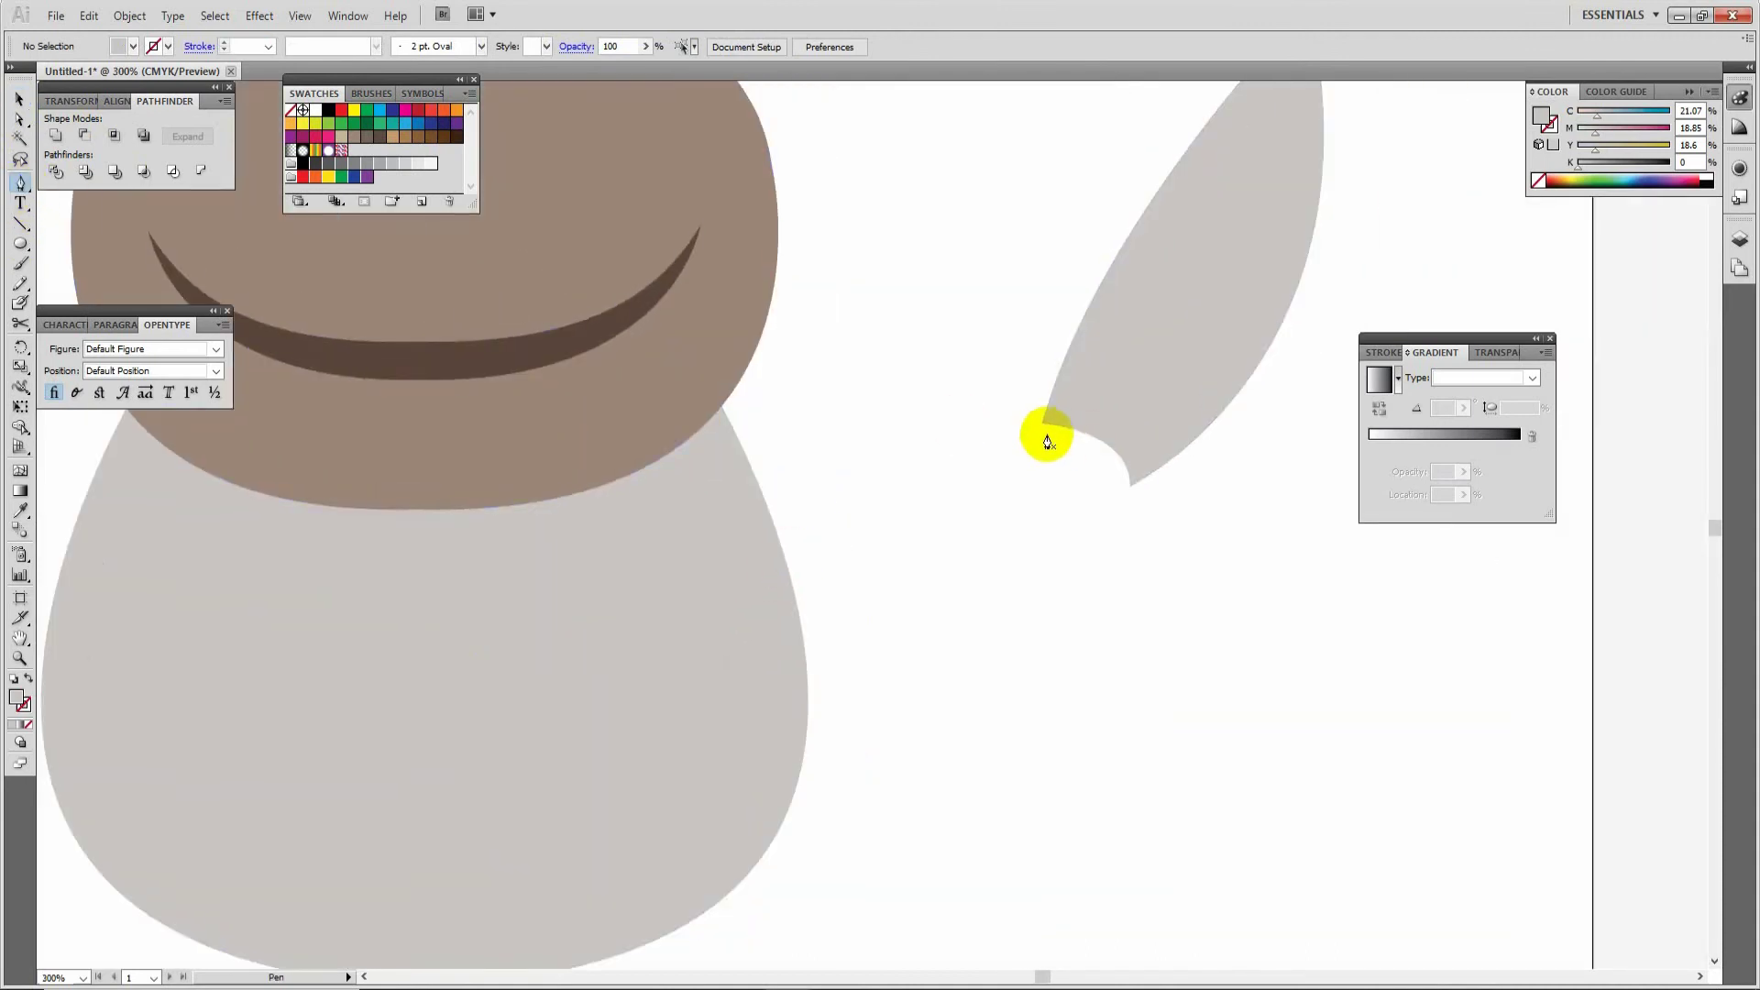
click(1042, 424)
drag(1129, 486, 1134, 548)
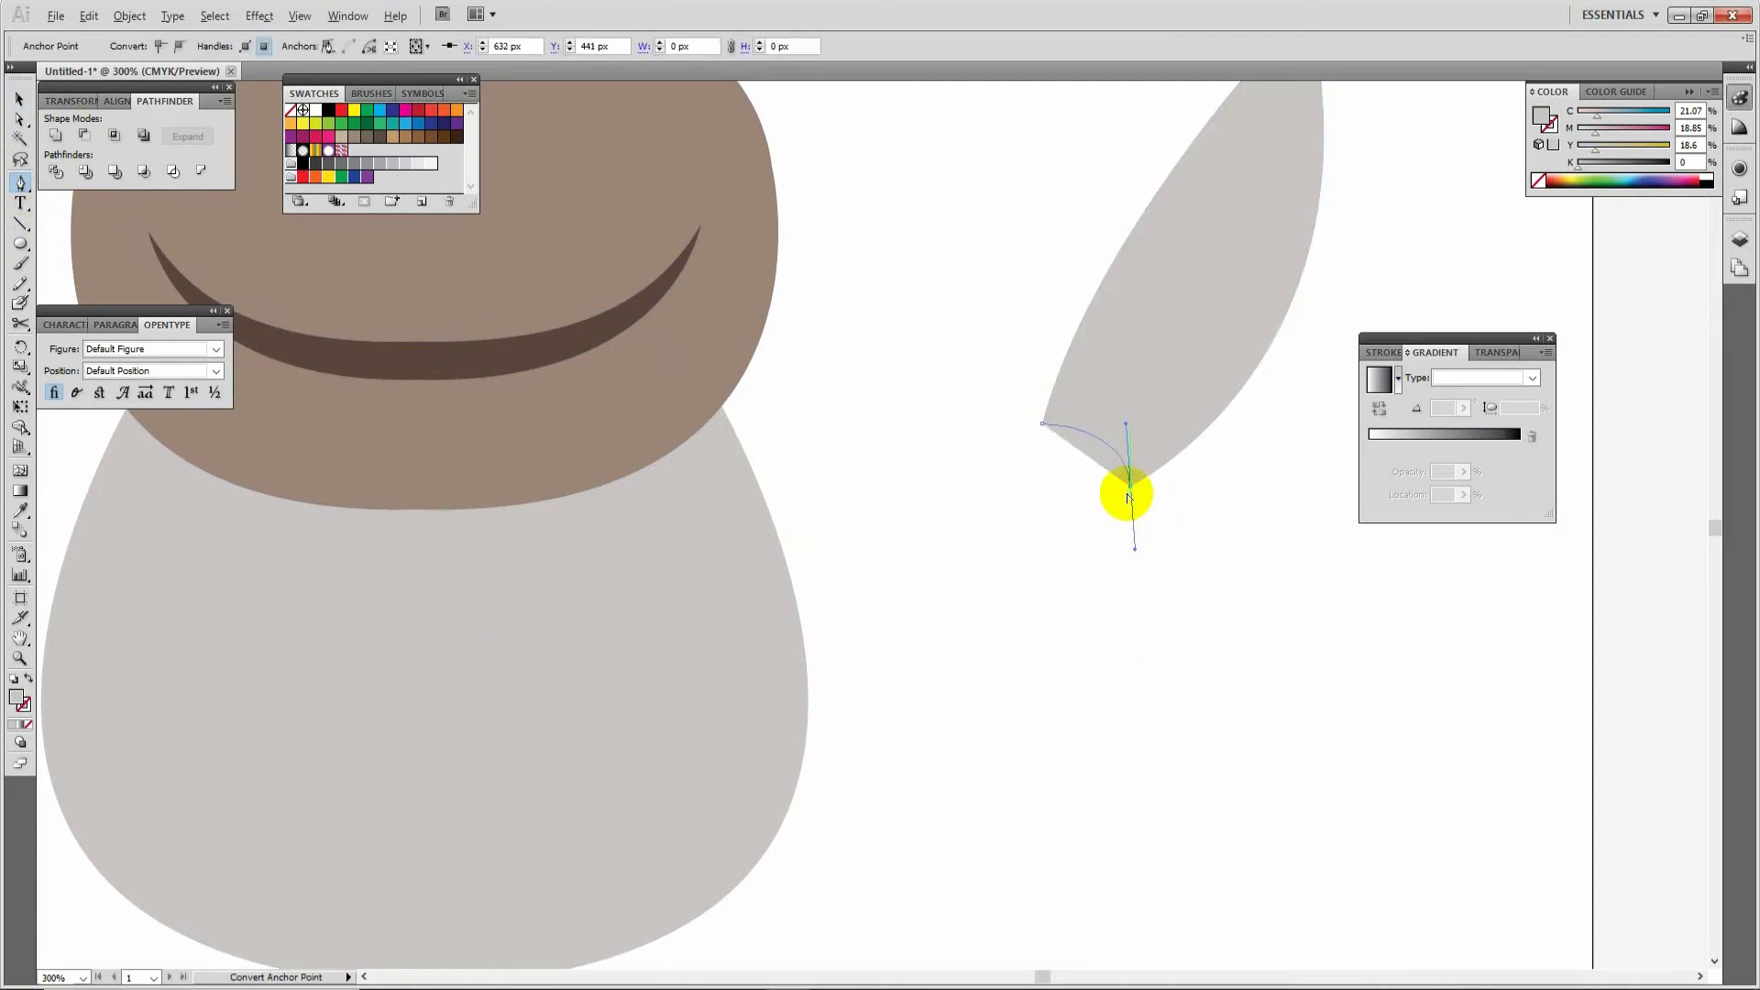
drag(1042, 424, 1043, 364)
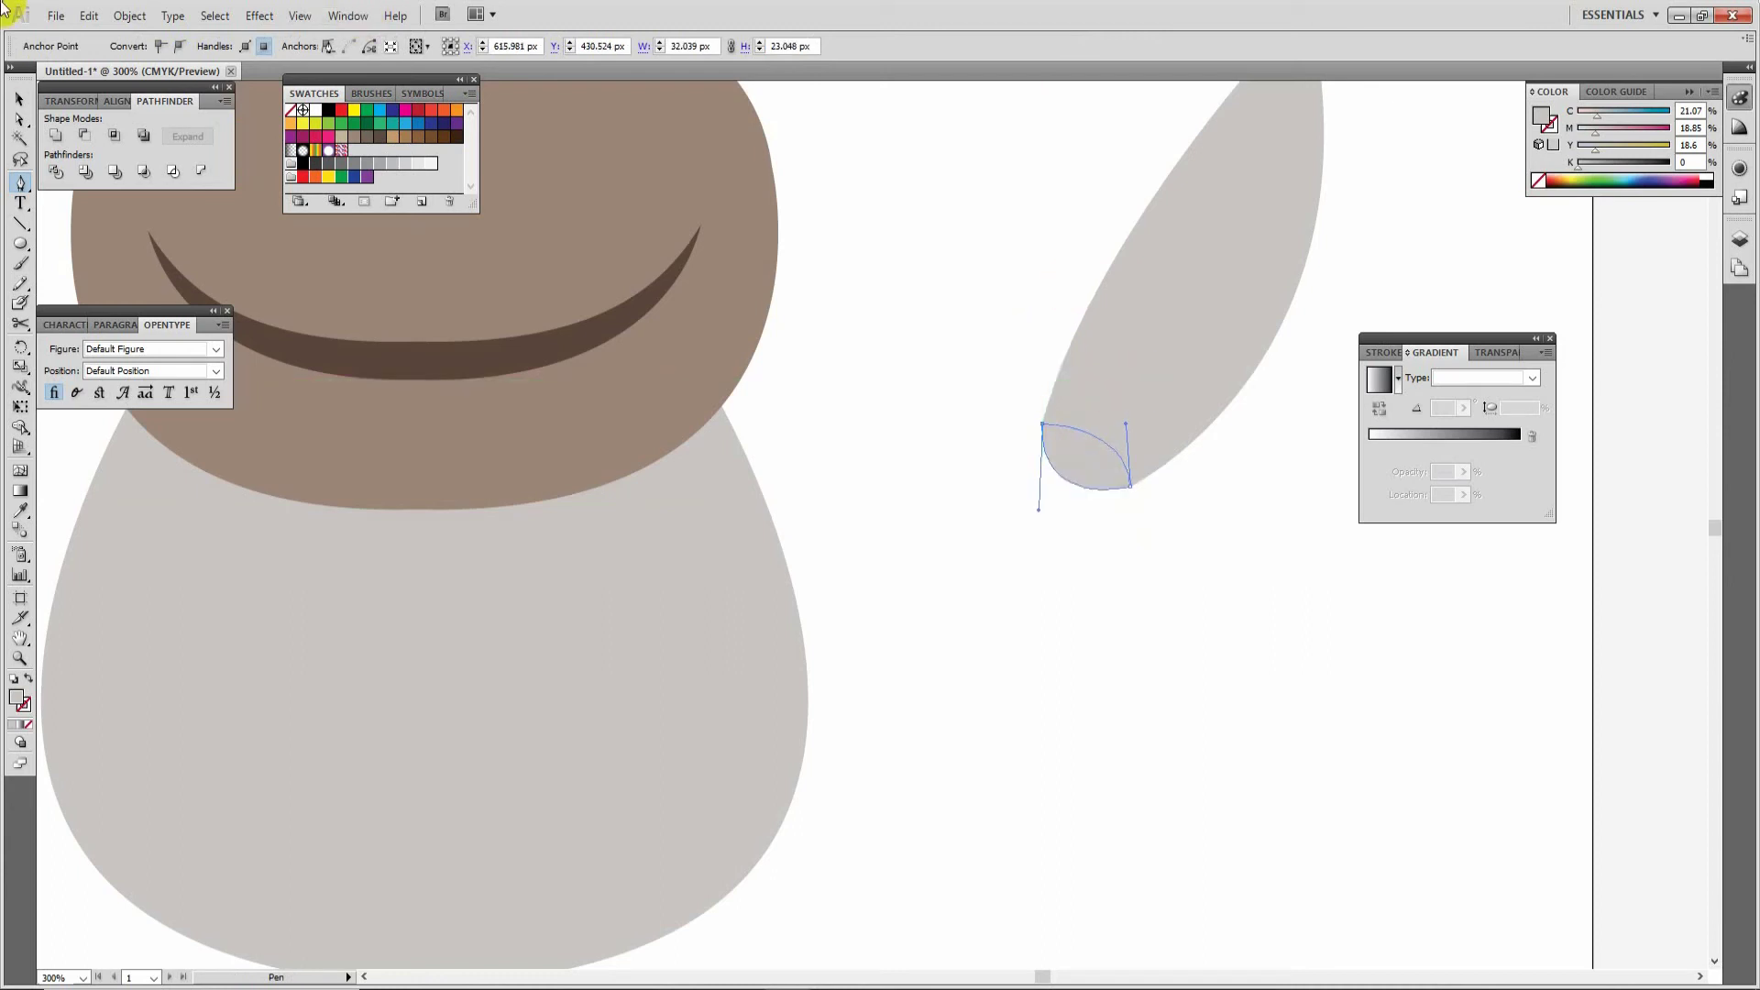
click(19, 98)
Step: Fill the arm with the muzzle's brown using the Eyedropper and group it with its light grey tip
shift+click(1240, 308)
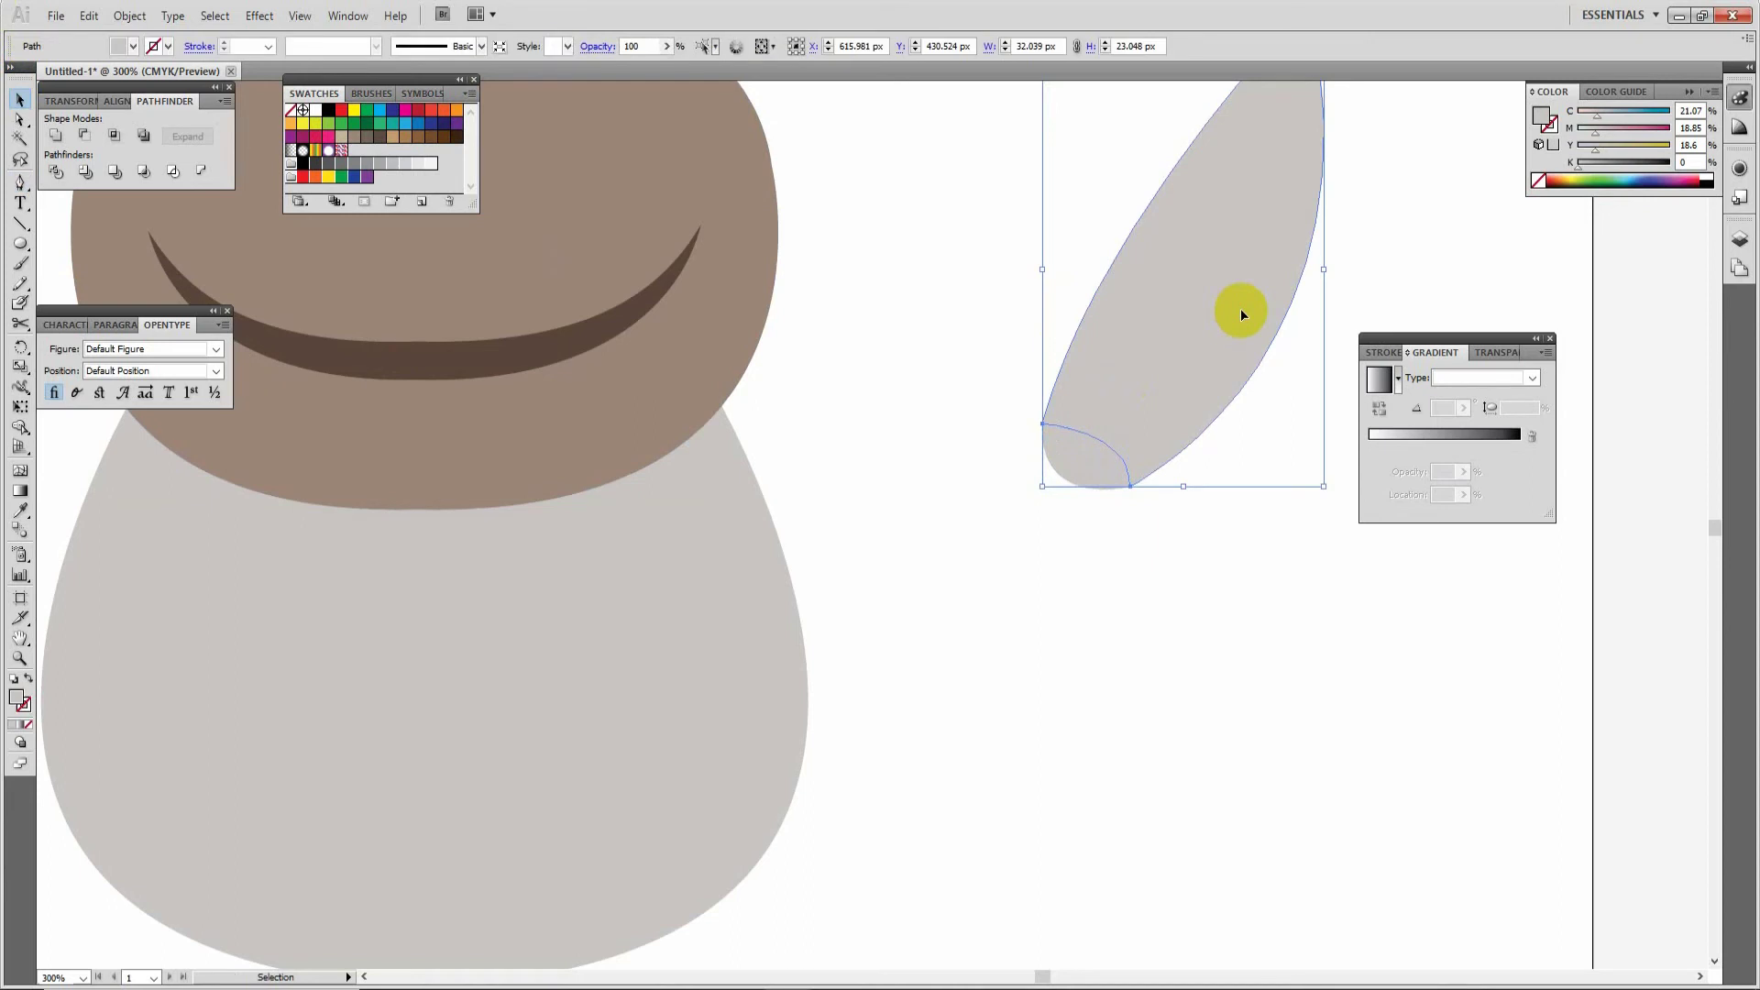
click(21, 514)
click(515, 473)
click(19, 98)
drag(1008, 564, 1209, 358)
key(ctrl+g)
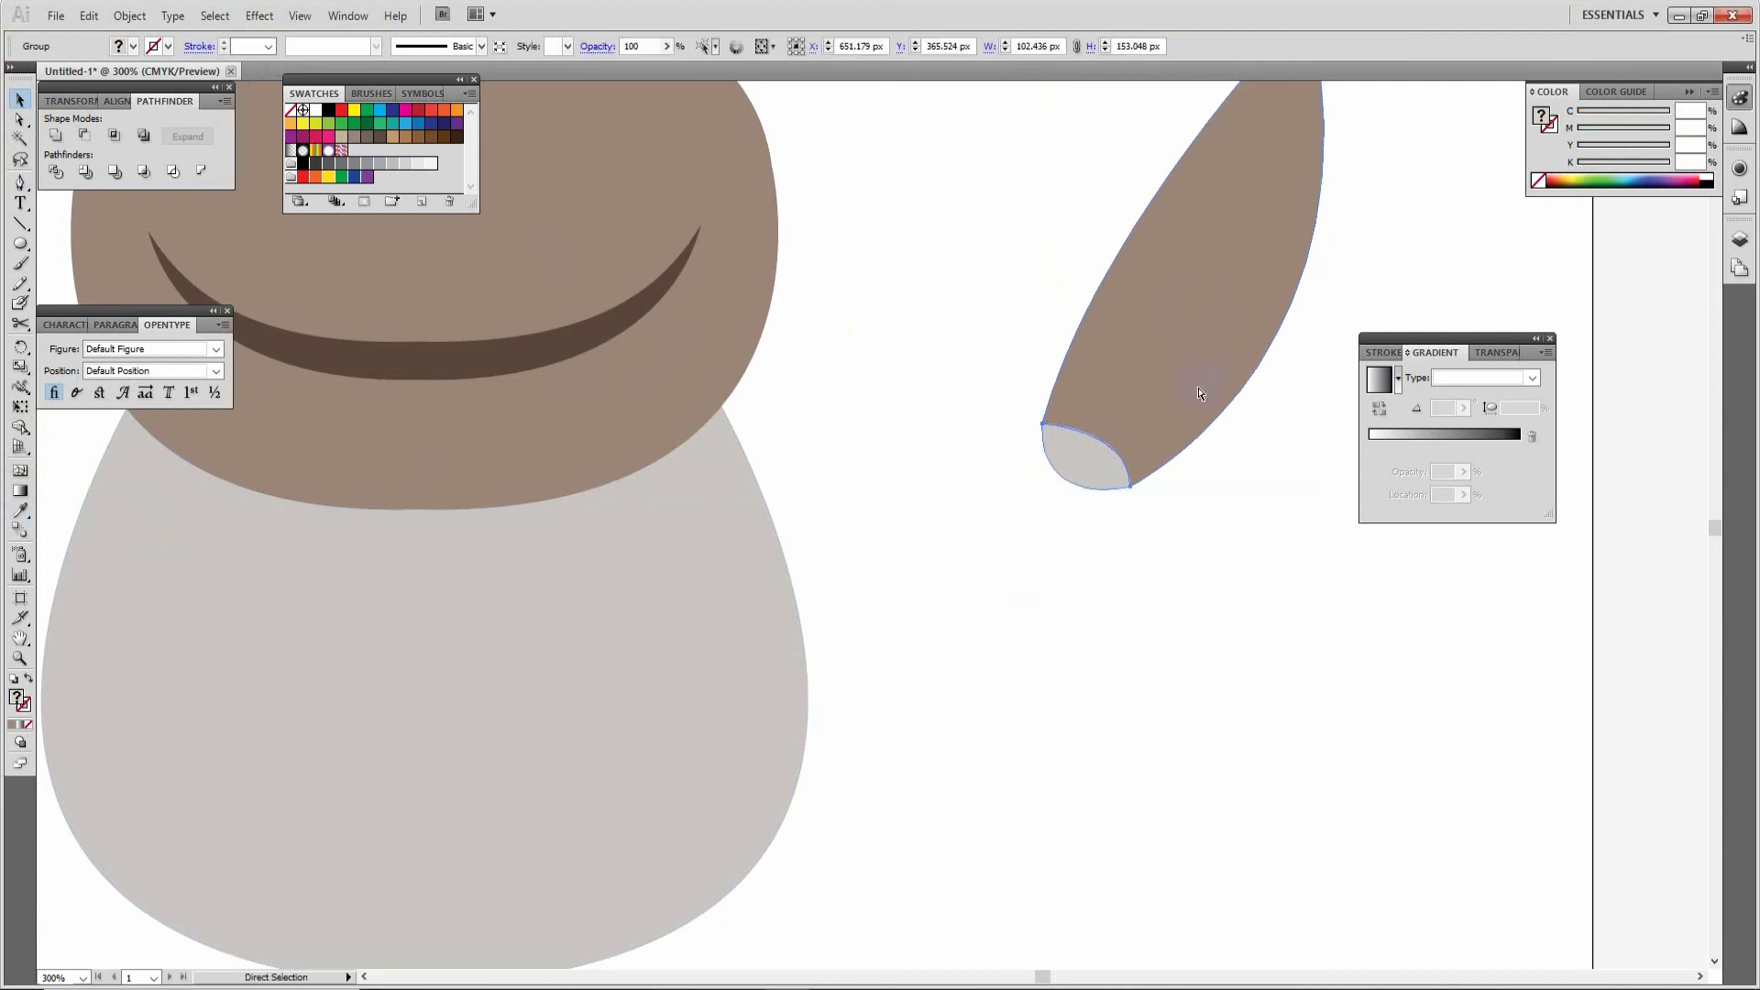
Step: Place the arm group at the body's left shoulder, rotate it slightly outward, and send it behind the body
key(ctrl+minus)
key(ctrl+minus)
drag(1036, 399, 429, 548)
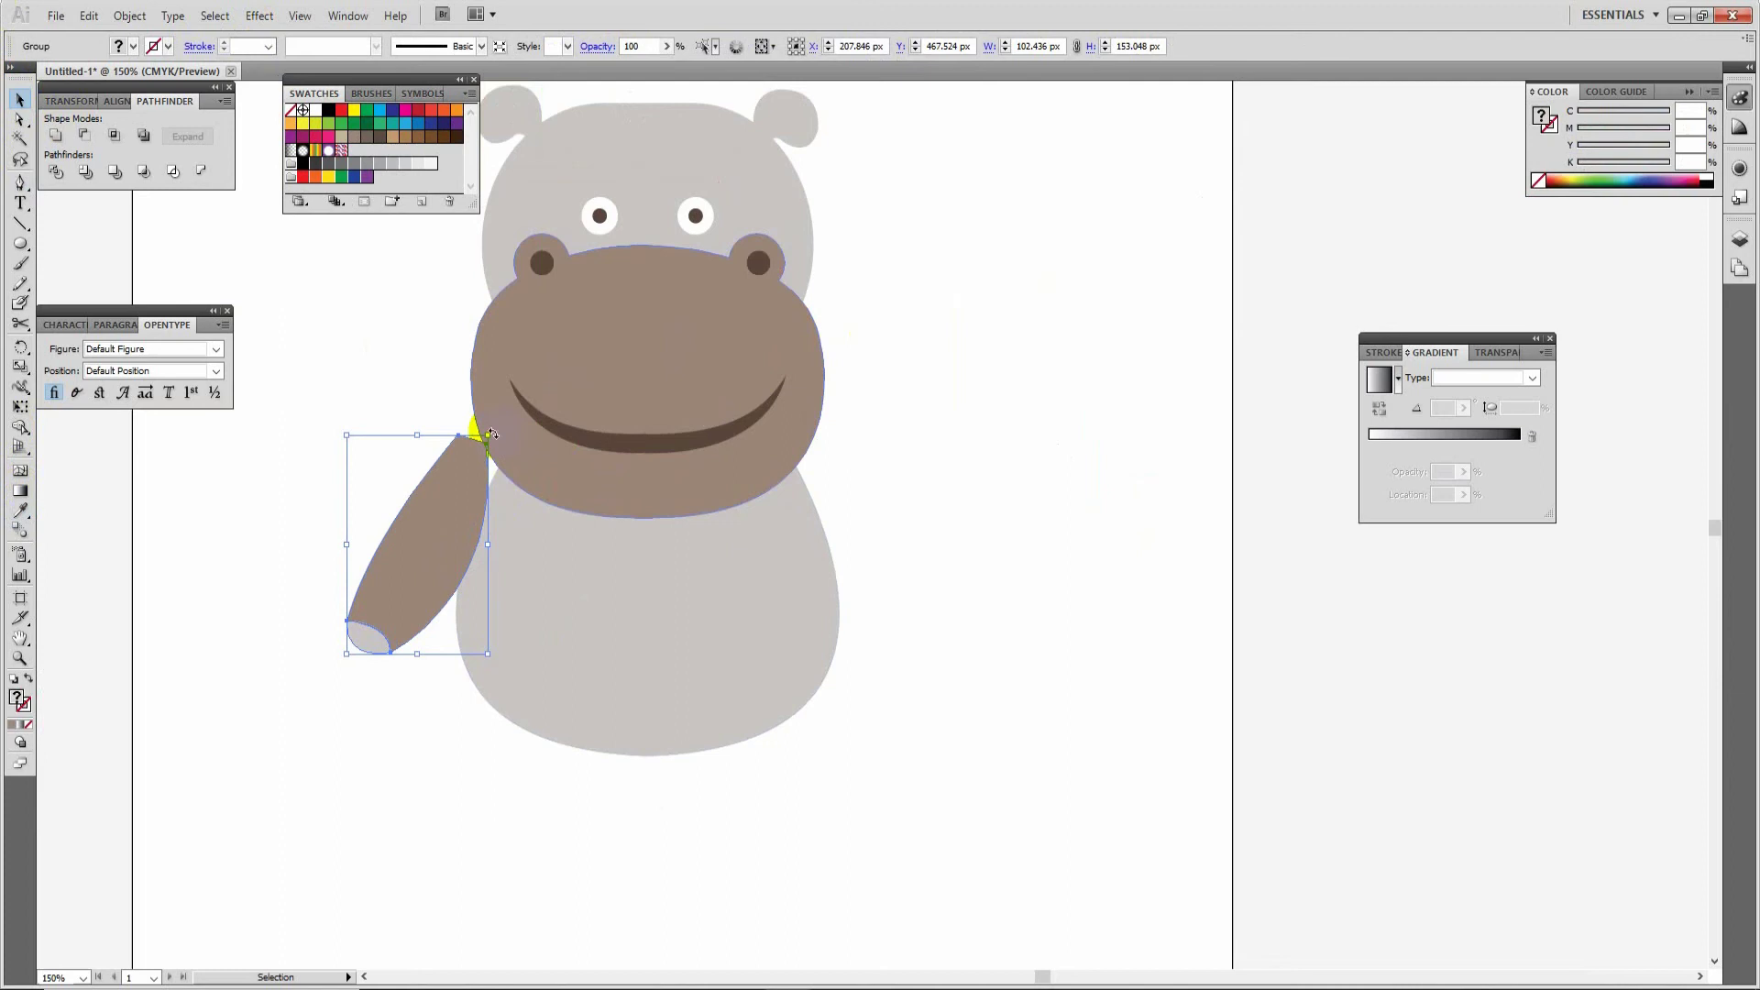
drag(495, 434, 516, 466)
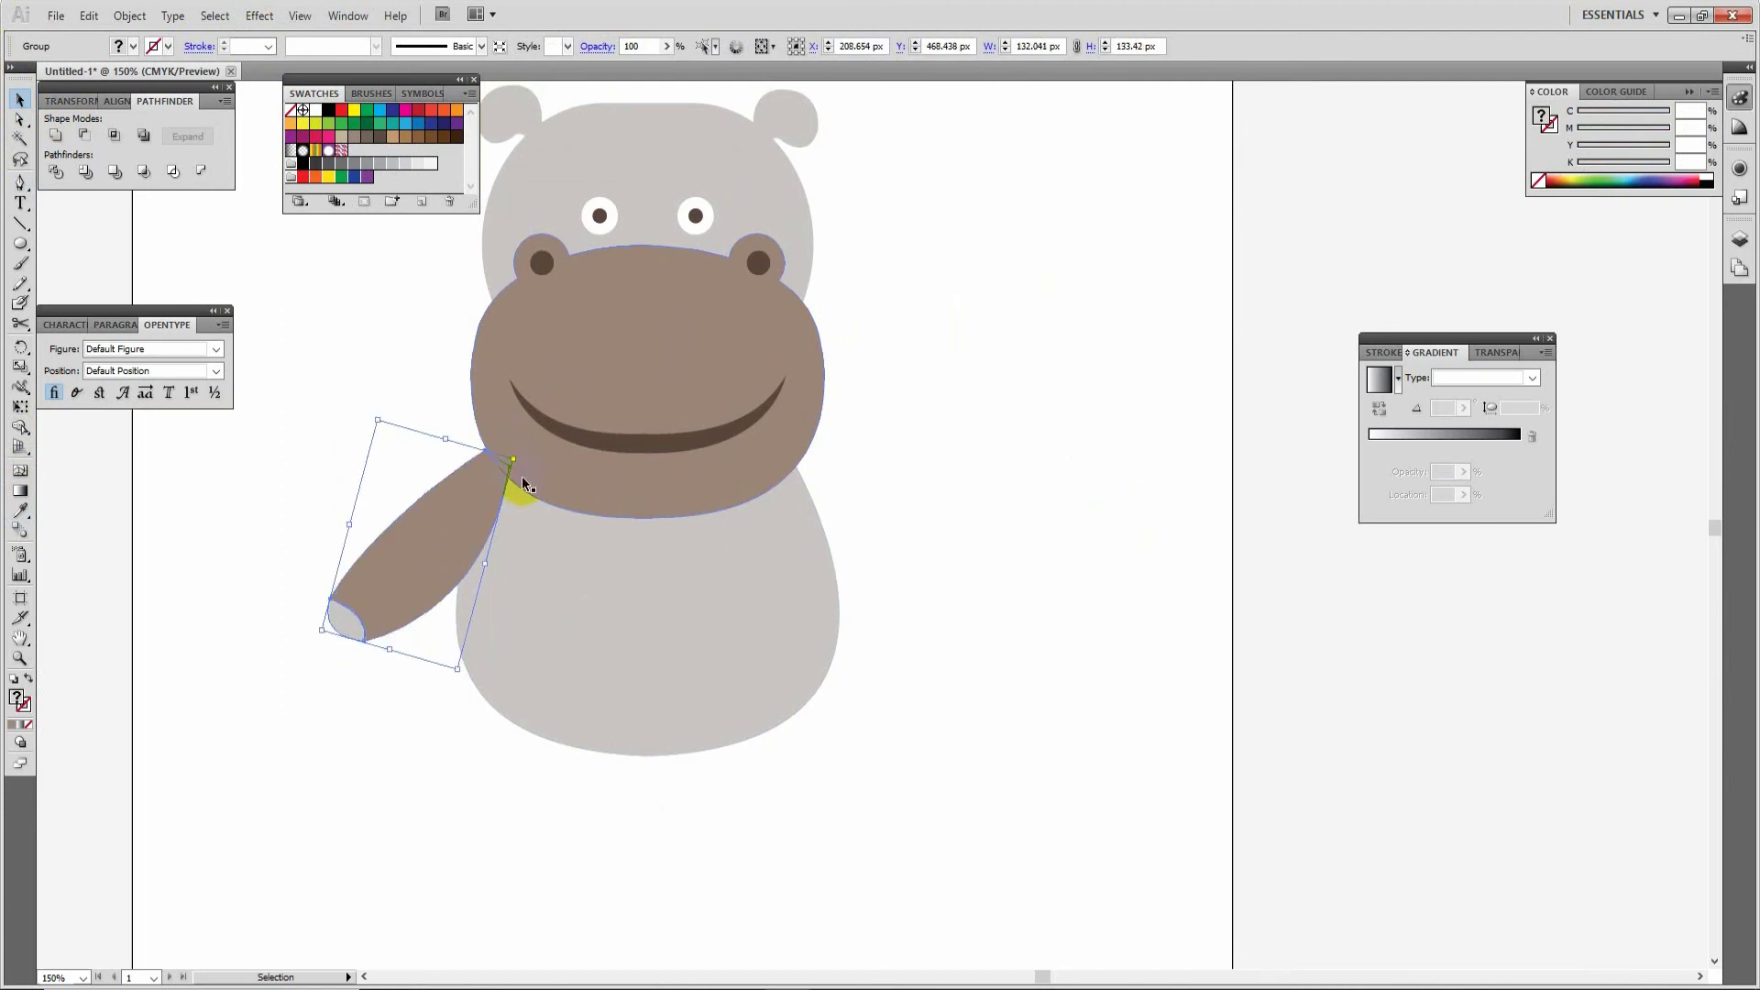
key(a)
drag(525, 484, 526, 485)
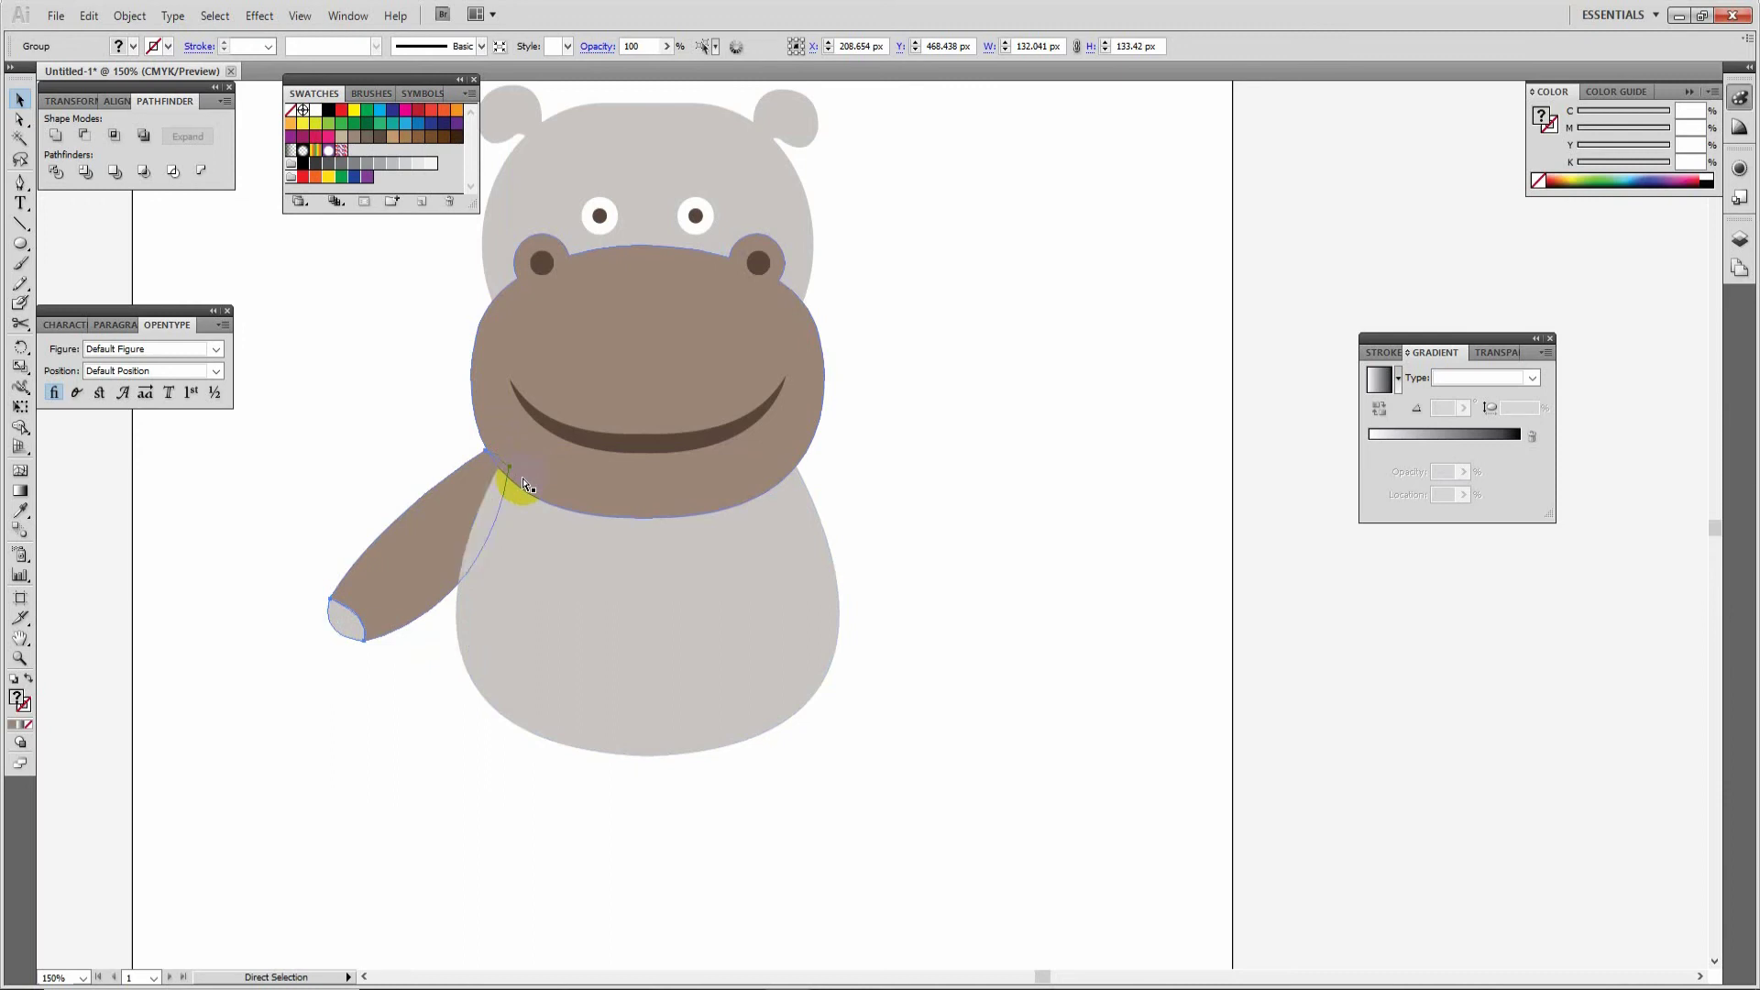
click(523, 484)
click(749, 503)
Step: Add a mirrored copy of the arm and rotate it to fit the body's right shoulder
key(a)
click(433, 522)
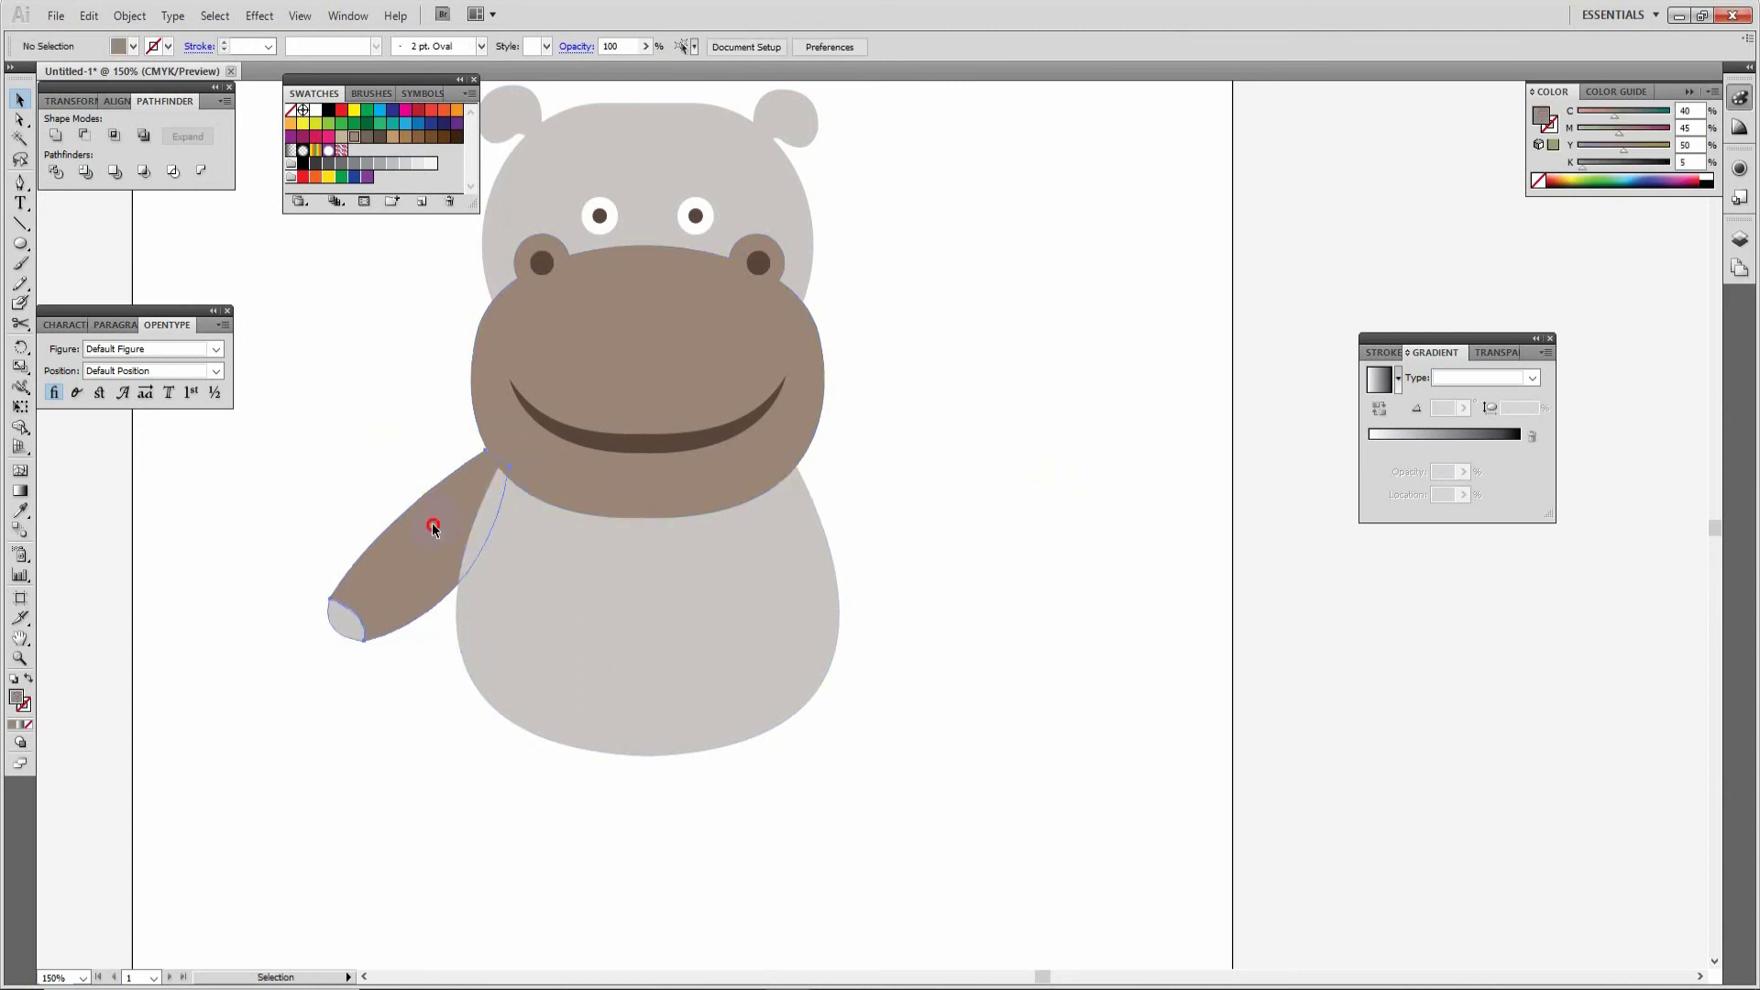
key(v)
drag(434, 531, 1091, 607)
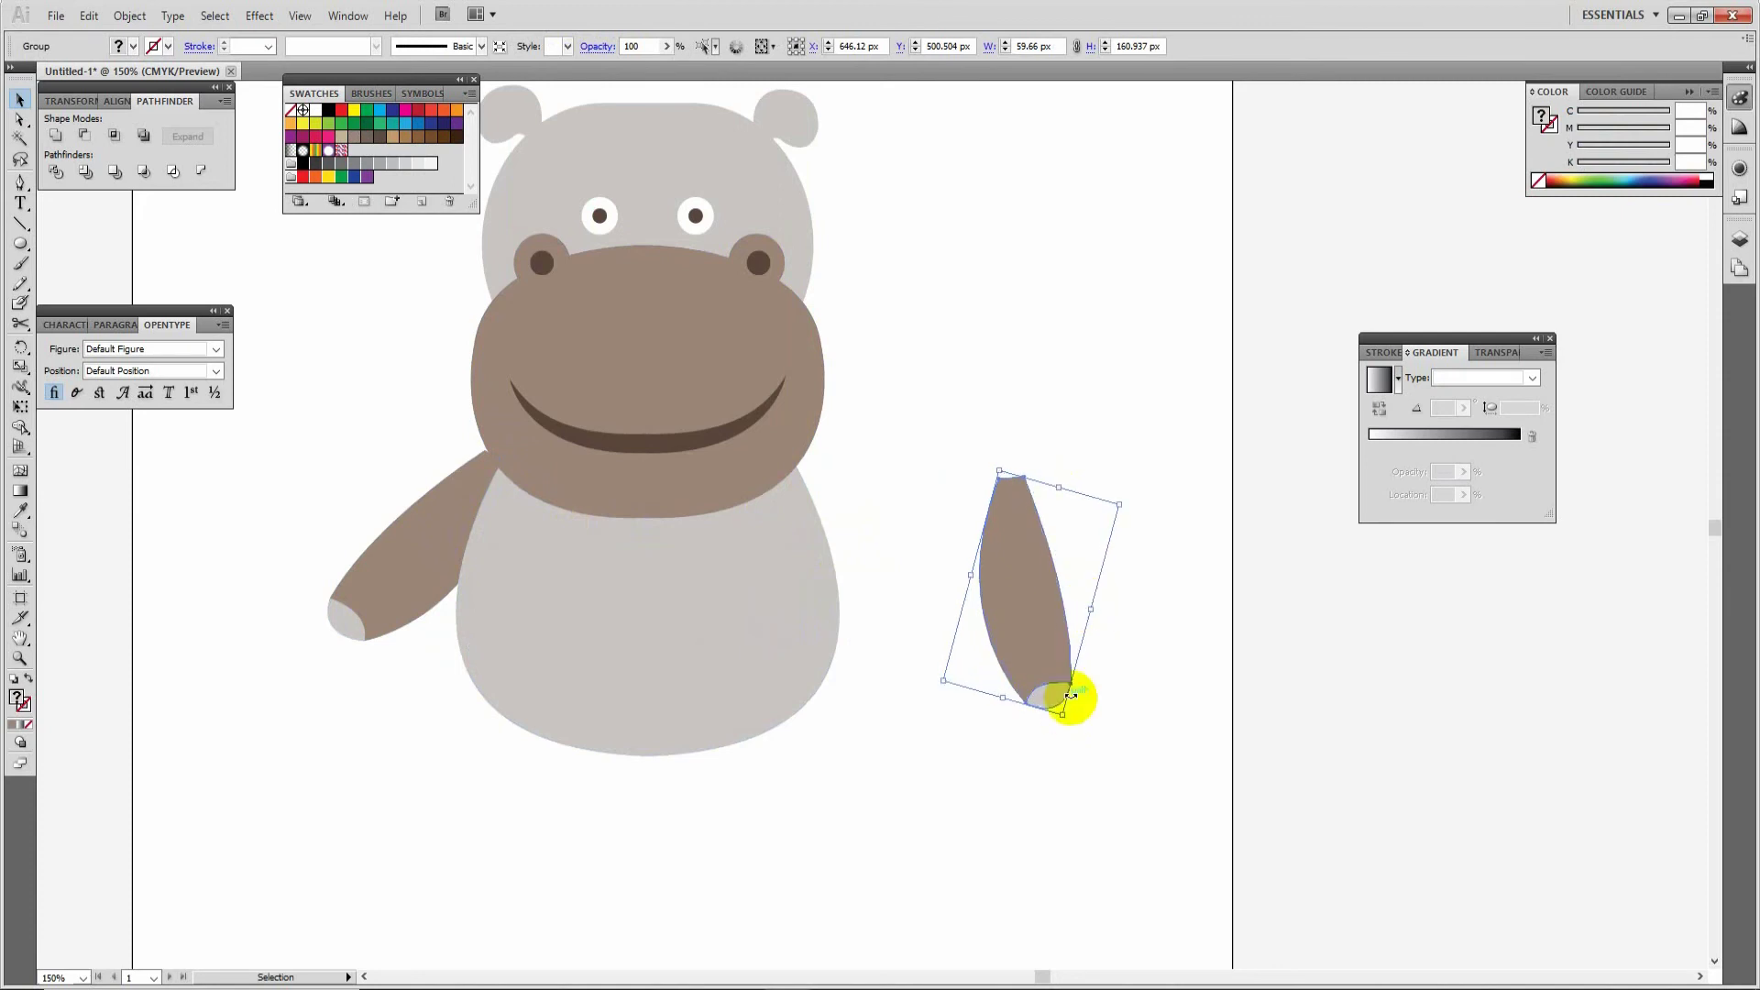
drag(1064, 718, 942, 594)
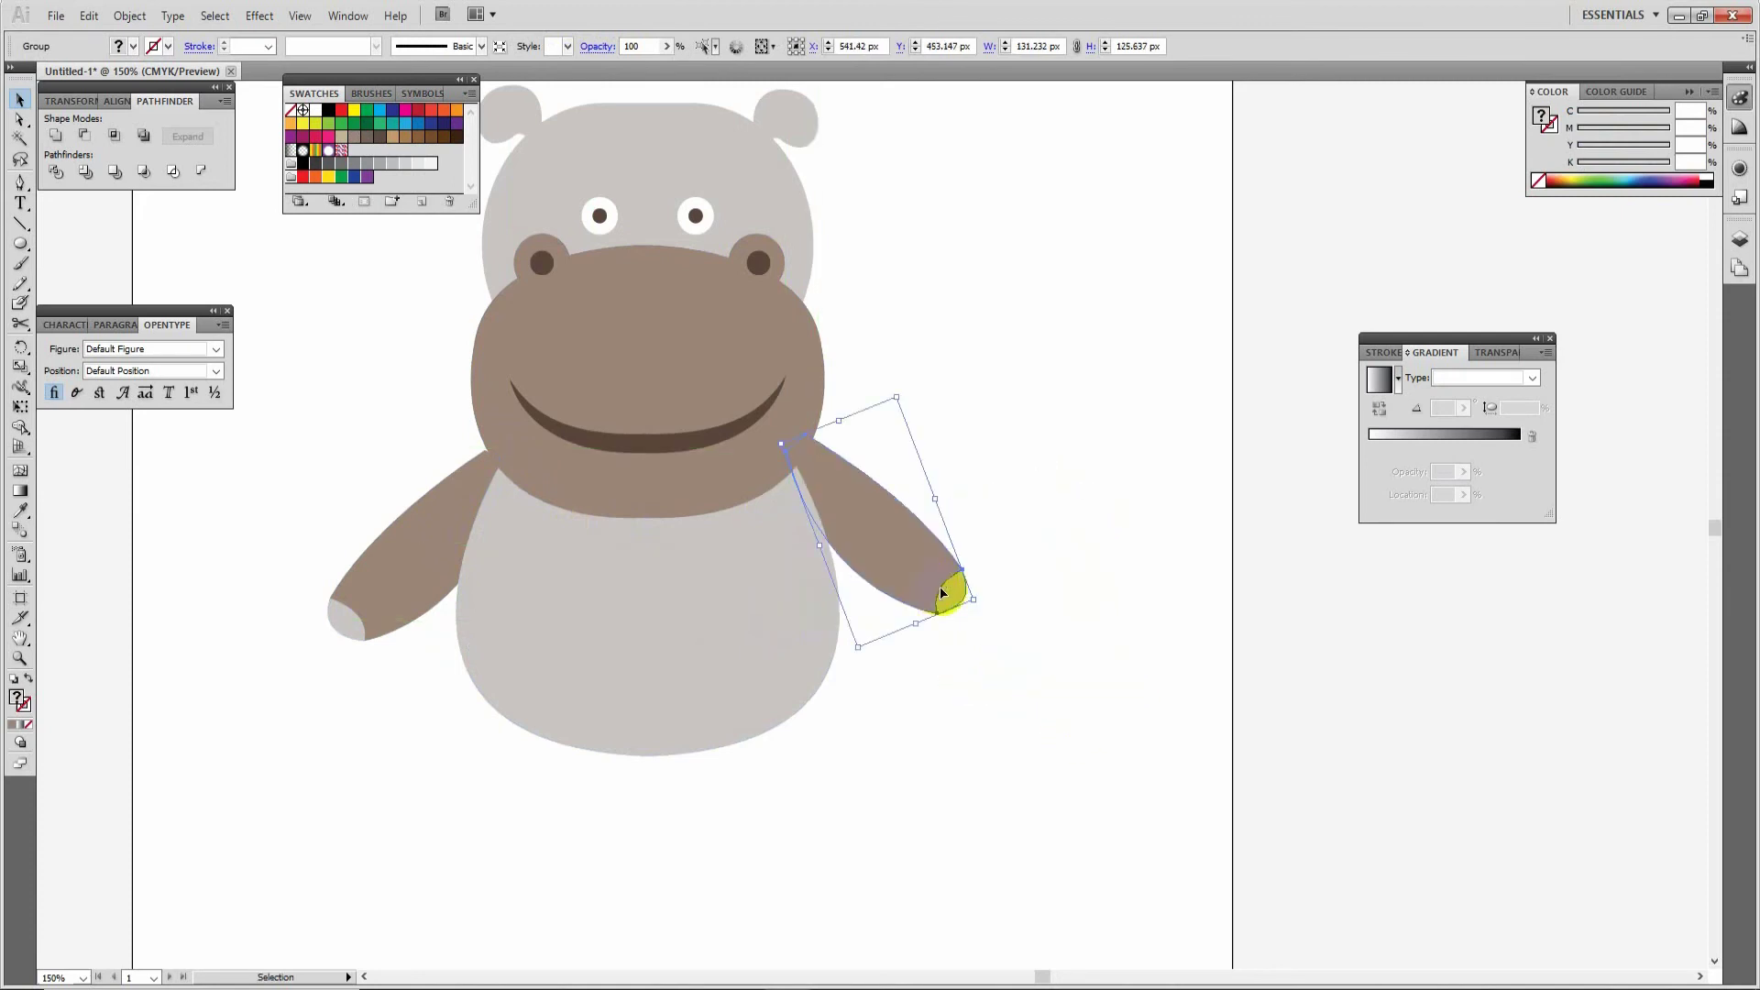
click(1048, 506)
Step: Lower the right arm to the left arm's height and place it behind the body
key(ctrl+minus)
key(ctrl+minus)
drag(1017, 477, 1084, 421)
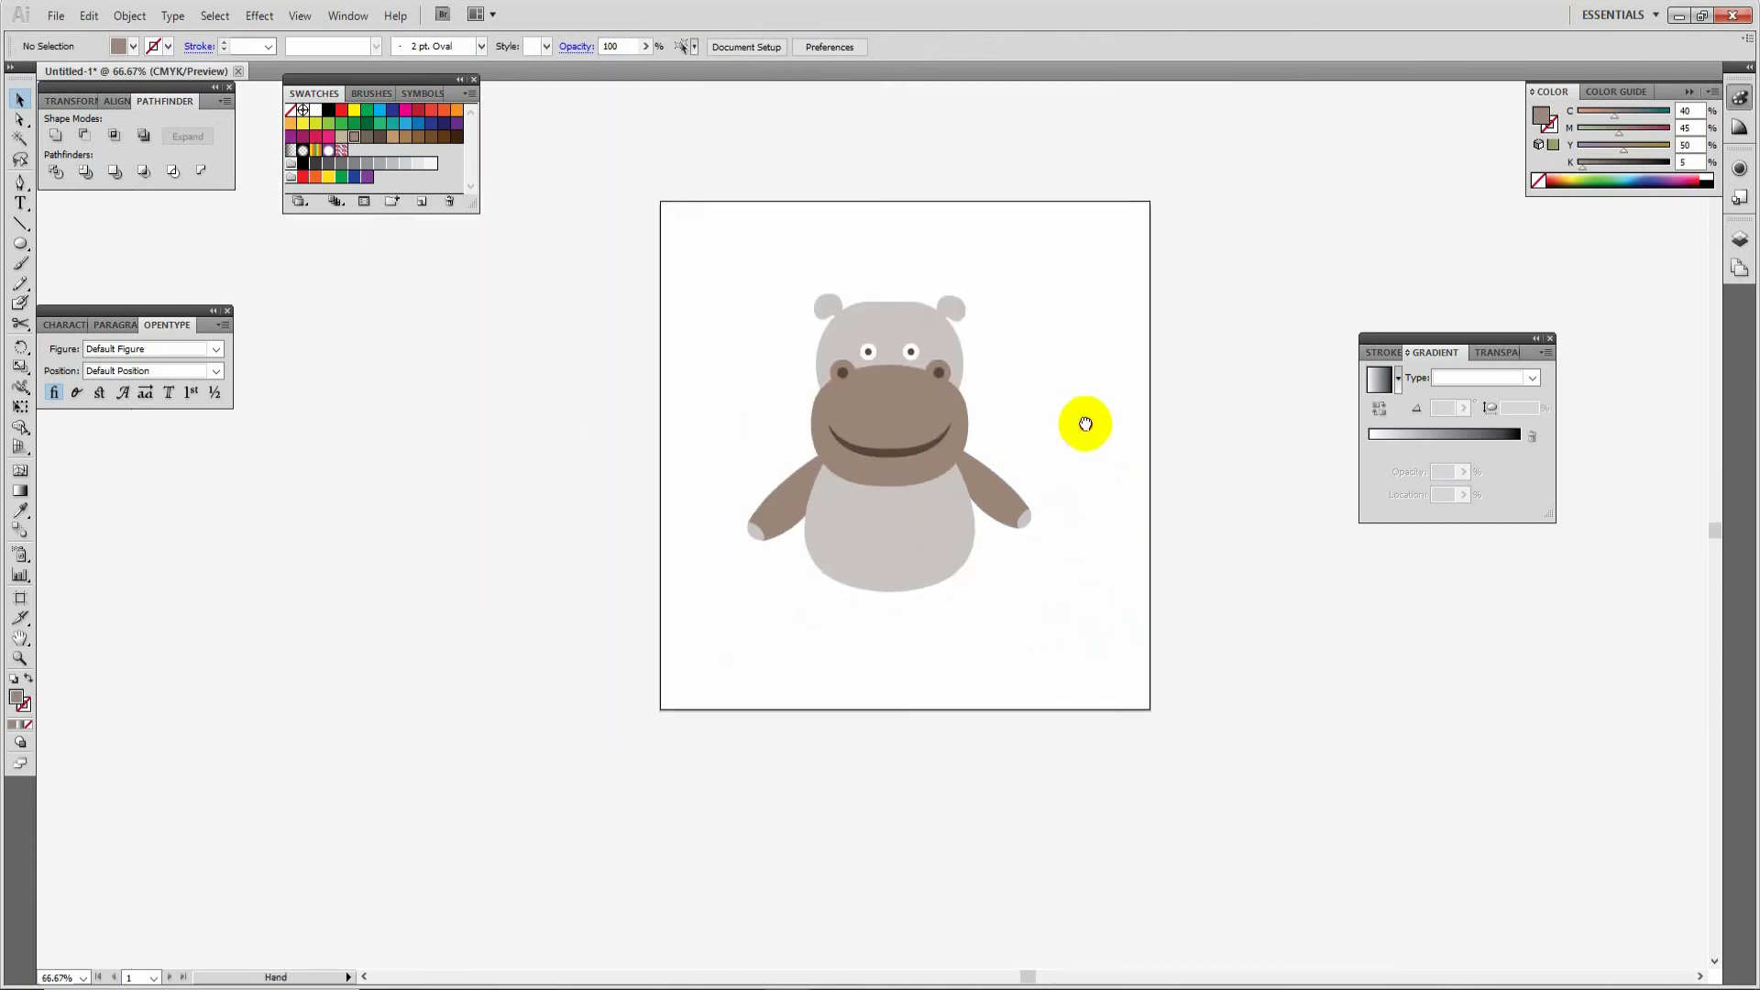
click(1066, 505)
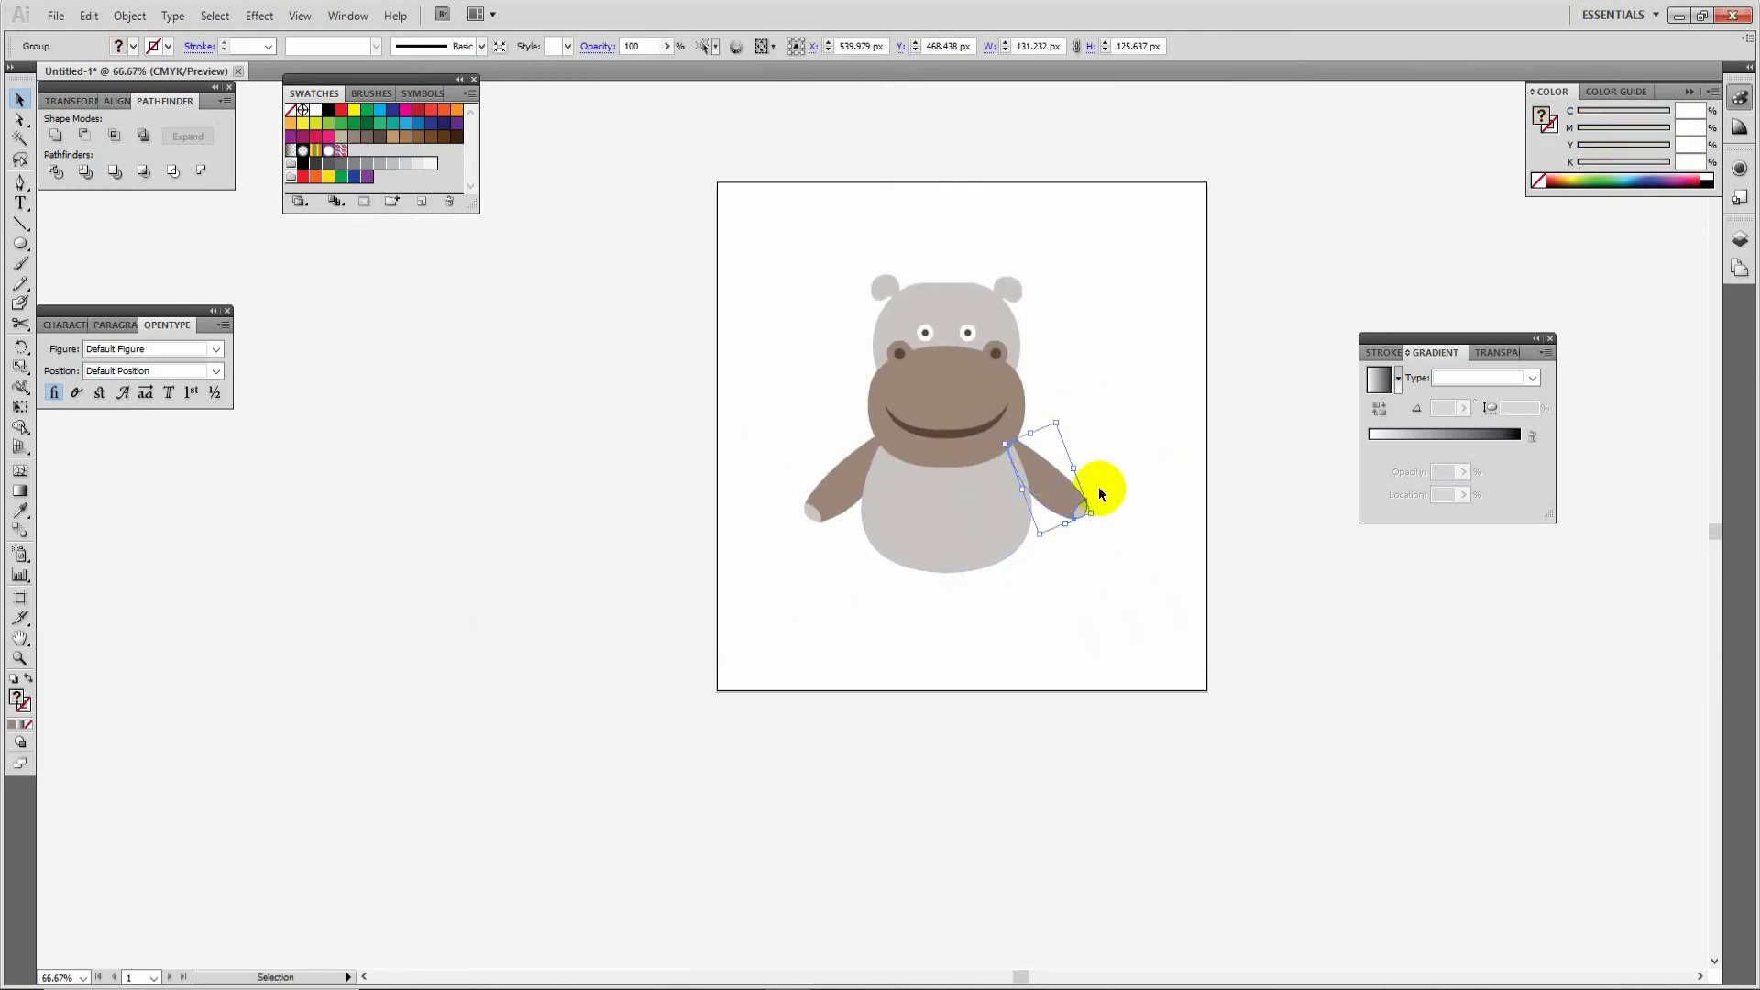
click(1113, 404)
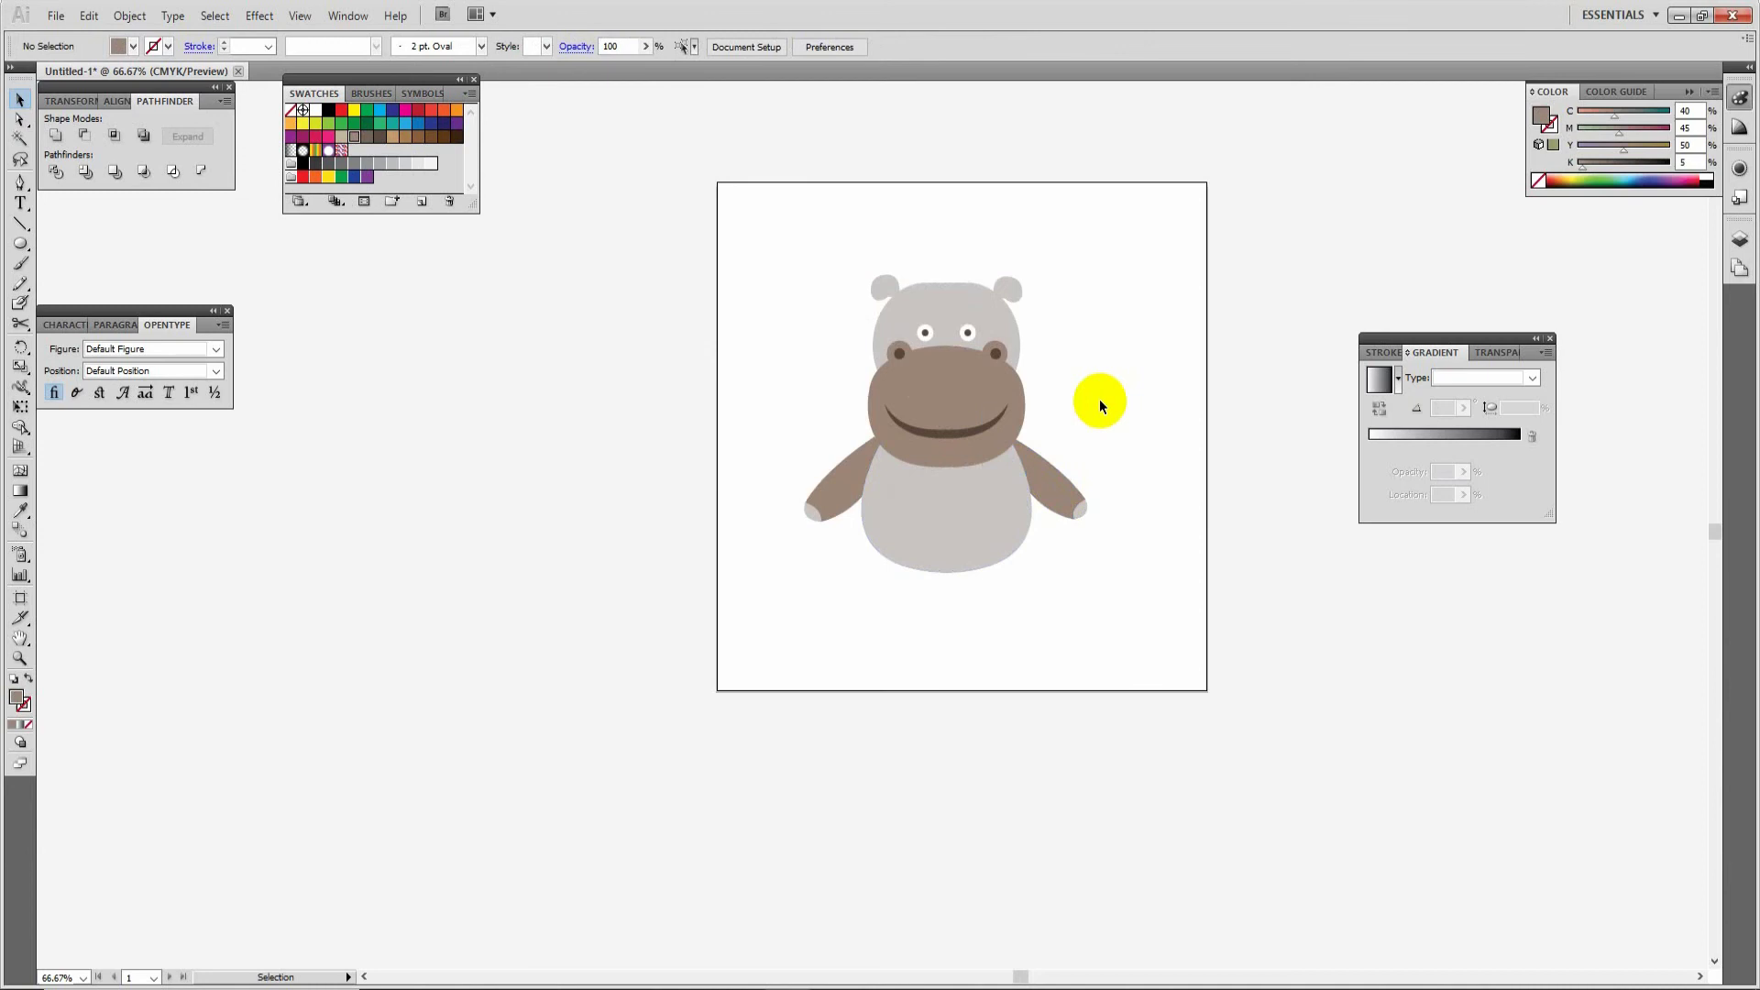
Step: Draw a brown left leg with a rounded foot, about 223 px wide and 166 px tall, from the body's bottom centre with the Pen tool
click(20, 182)
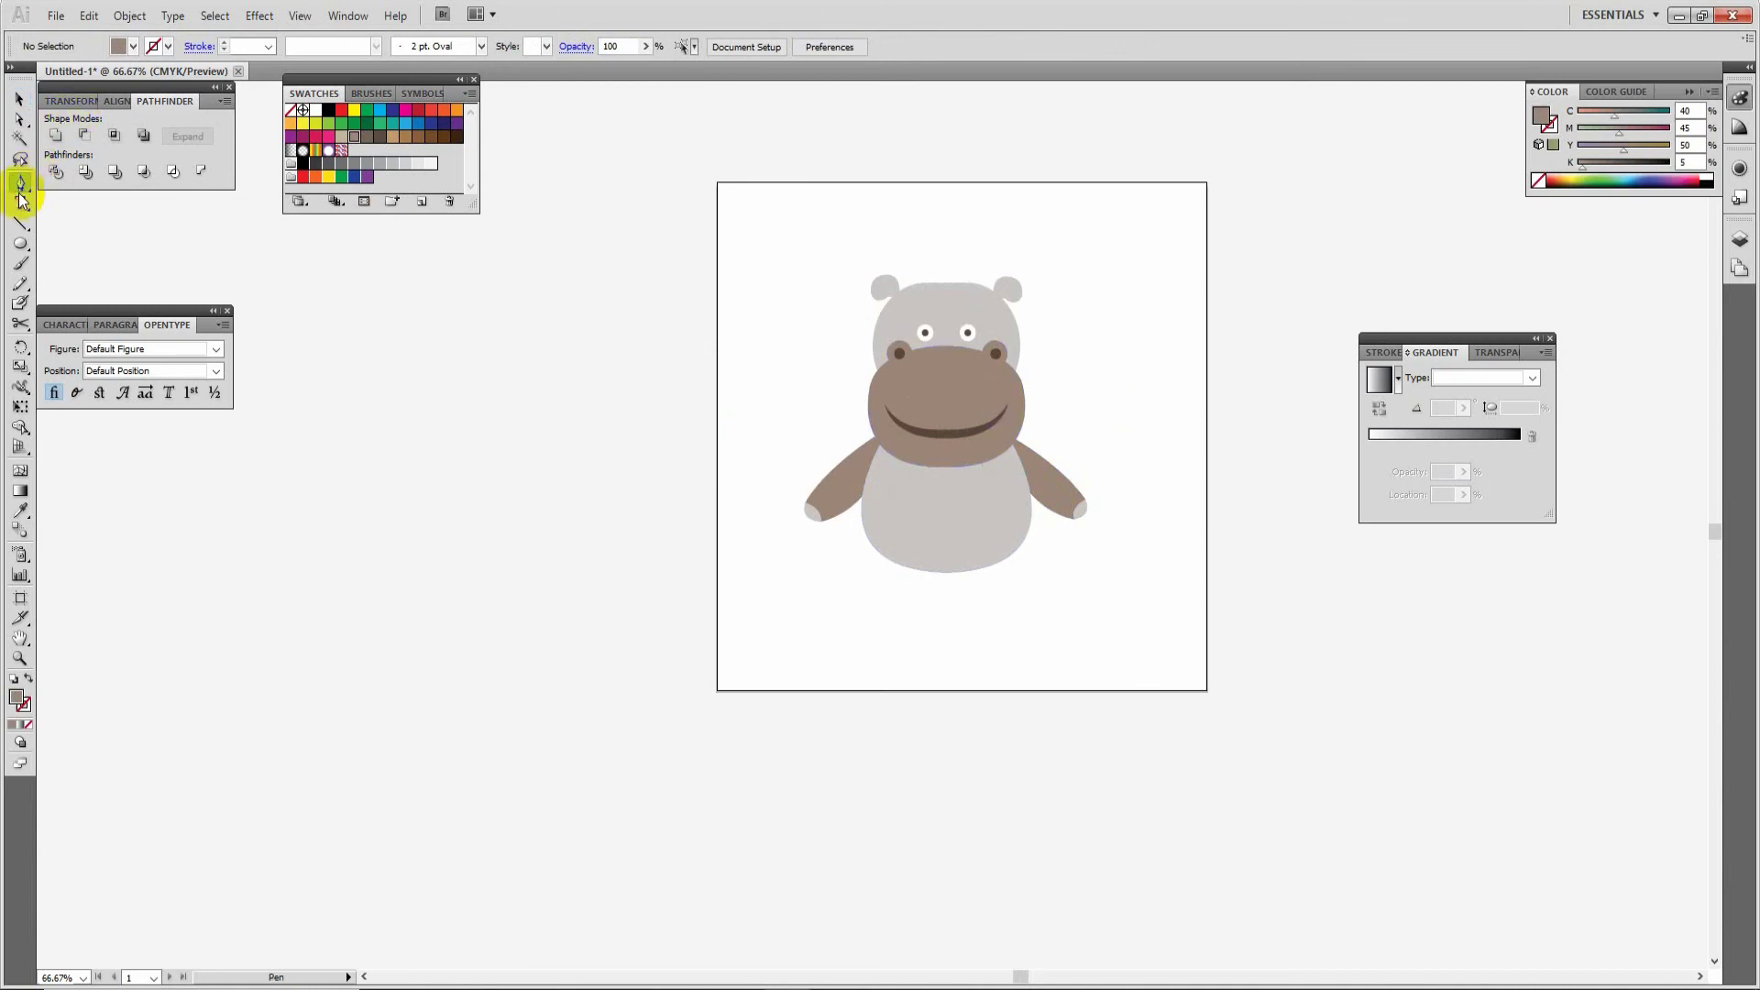
click(946, 574)
drag(873, 609, 851, 570)
click(872, 621)
click(835, 639)
drag(821, 613, 864, 552)
drag(864, 552, 857, 525)
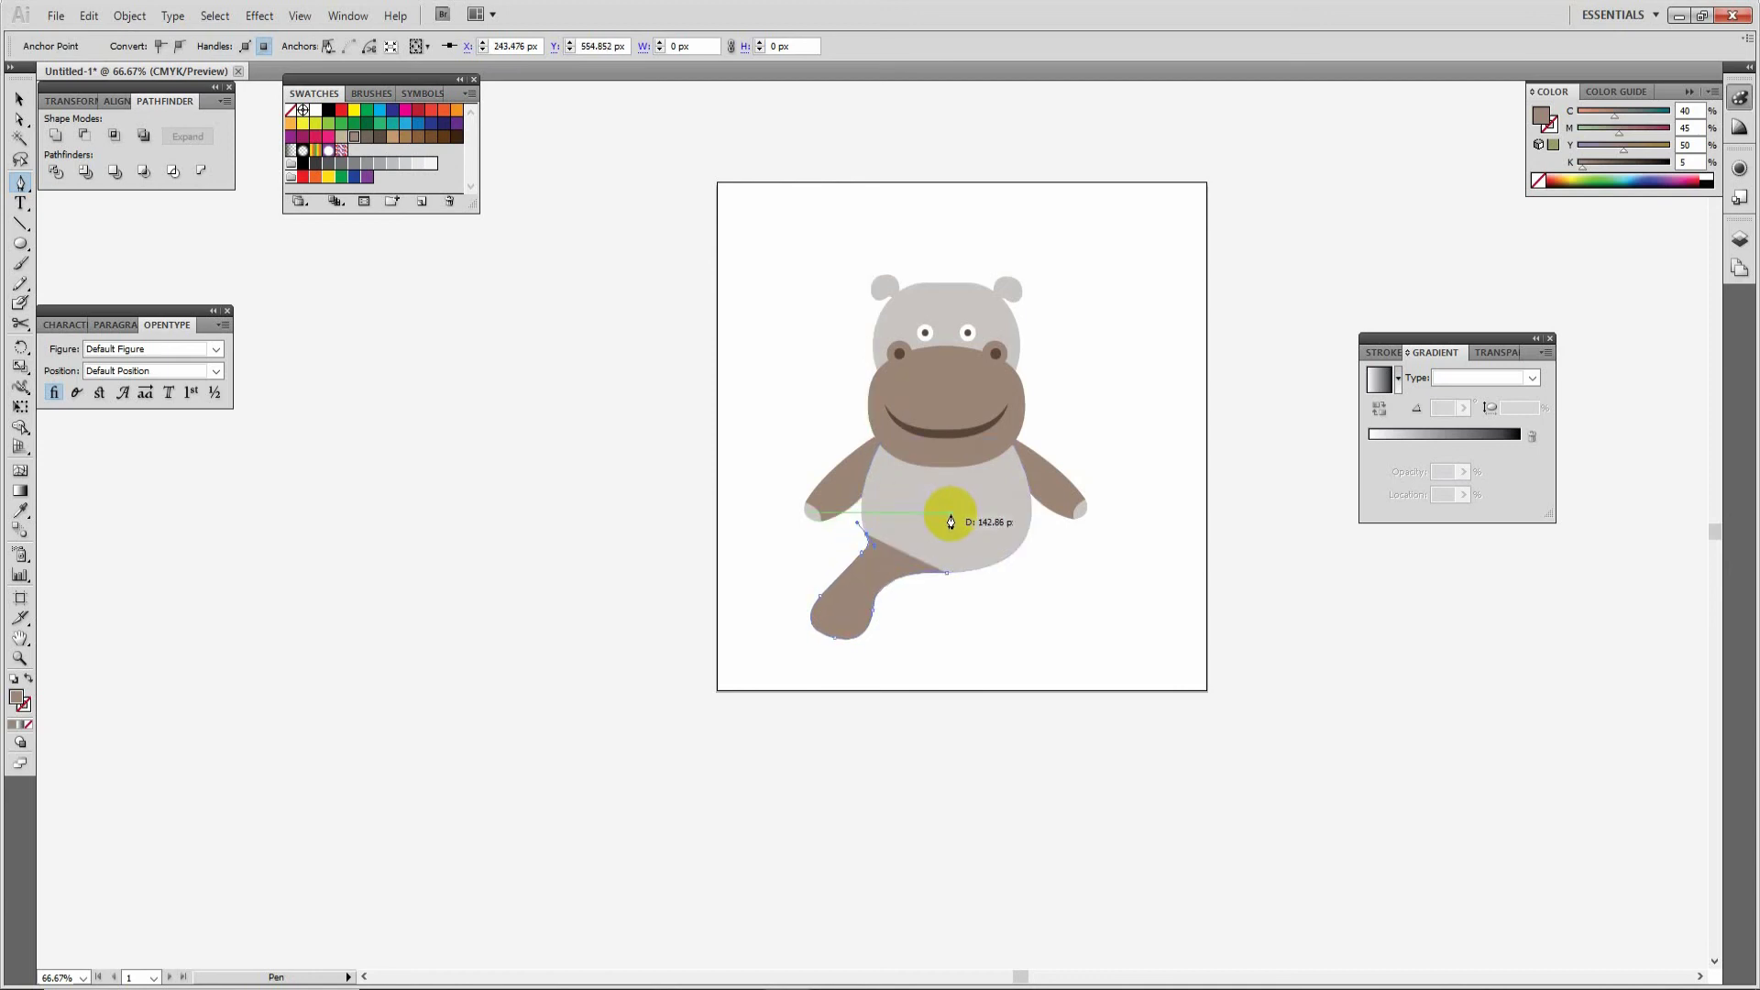
click(19, 99)
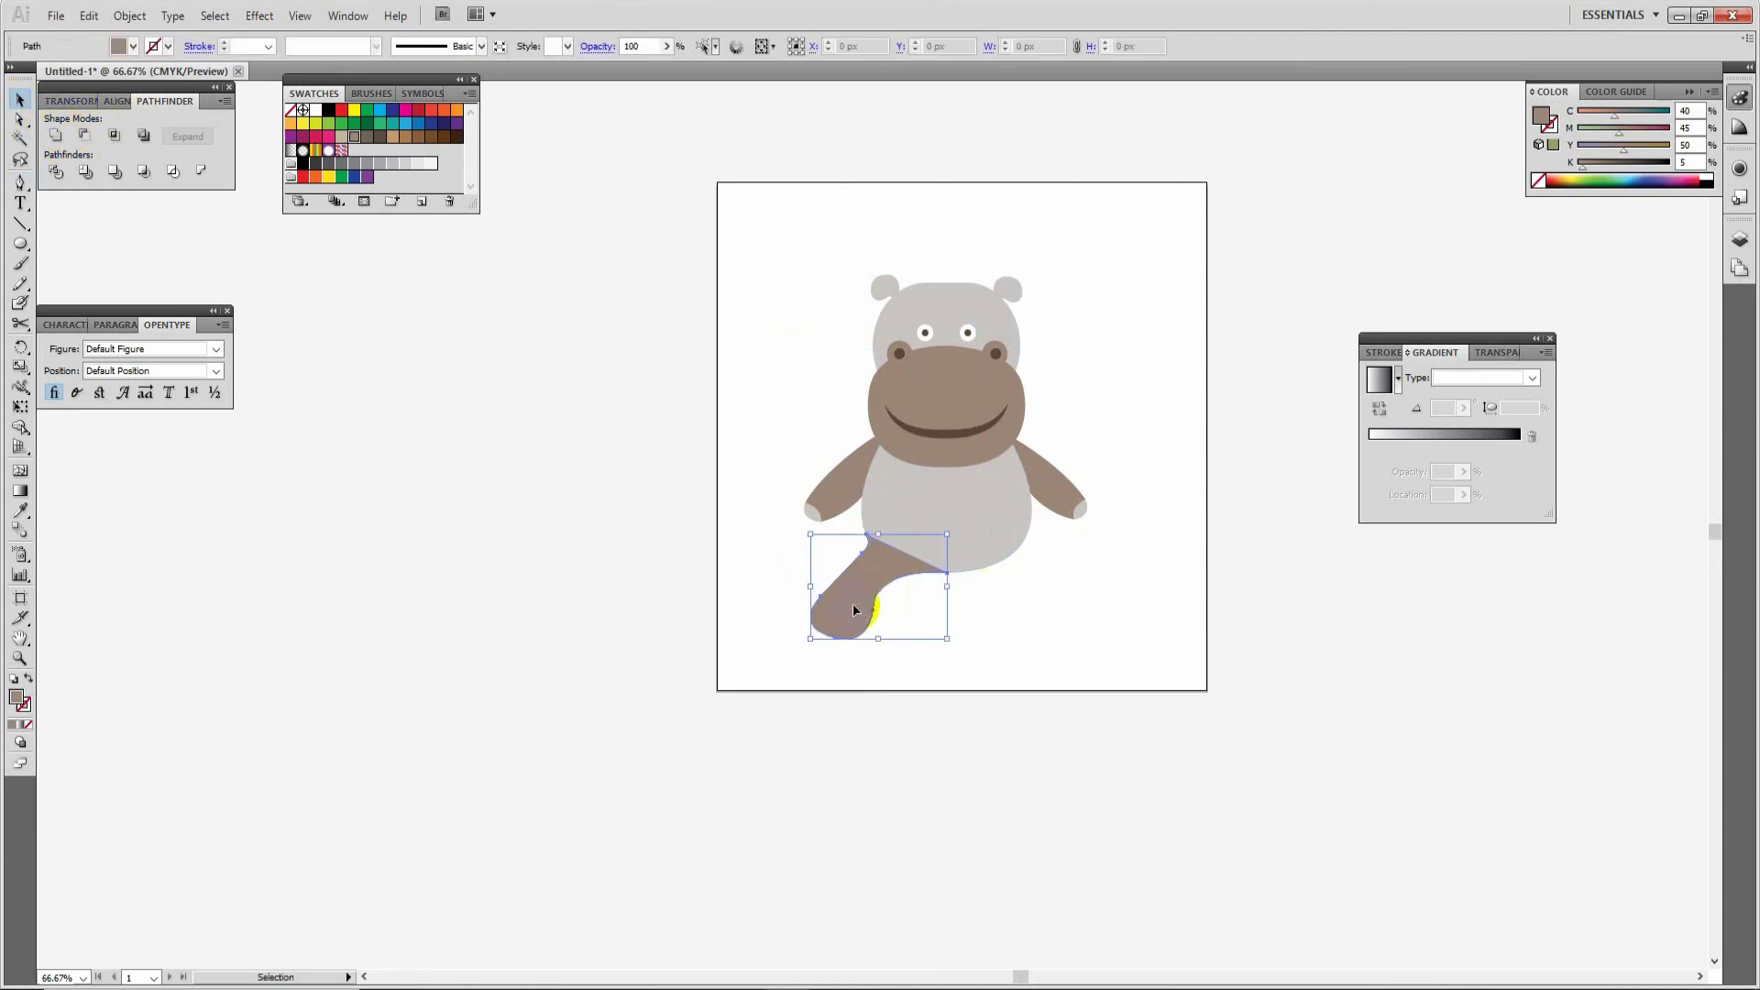
click(1076, 634)
Step: Draw a rounded toenail about 19 px wide and tall on the foot's lower-left edge with the Pen tool
key(ctrl+plus)
key(ctrl+plus)
key(ctrl+plus)
key(ctrl+plus)
drag(604, 708, 781, 334)
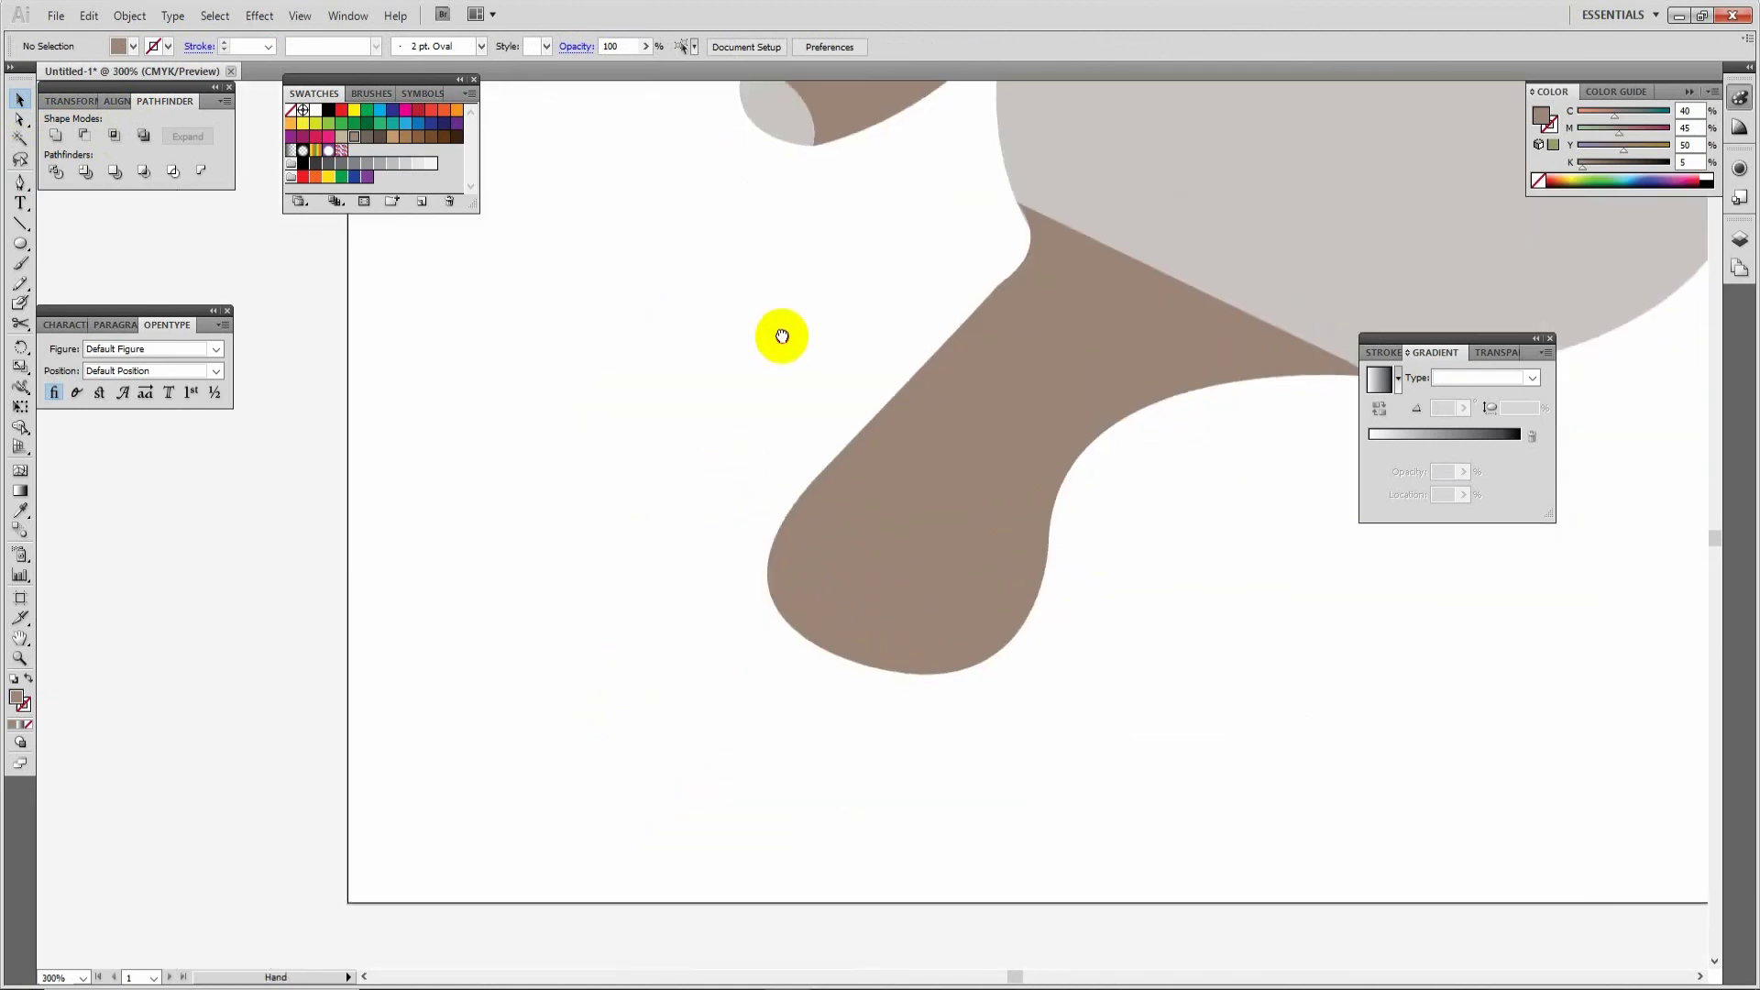
click(20, 182)
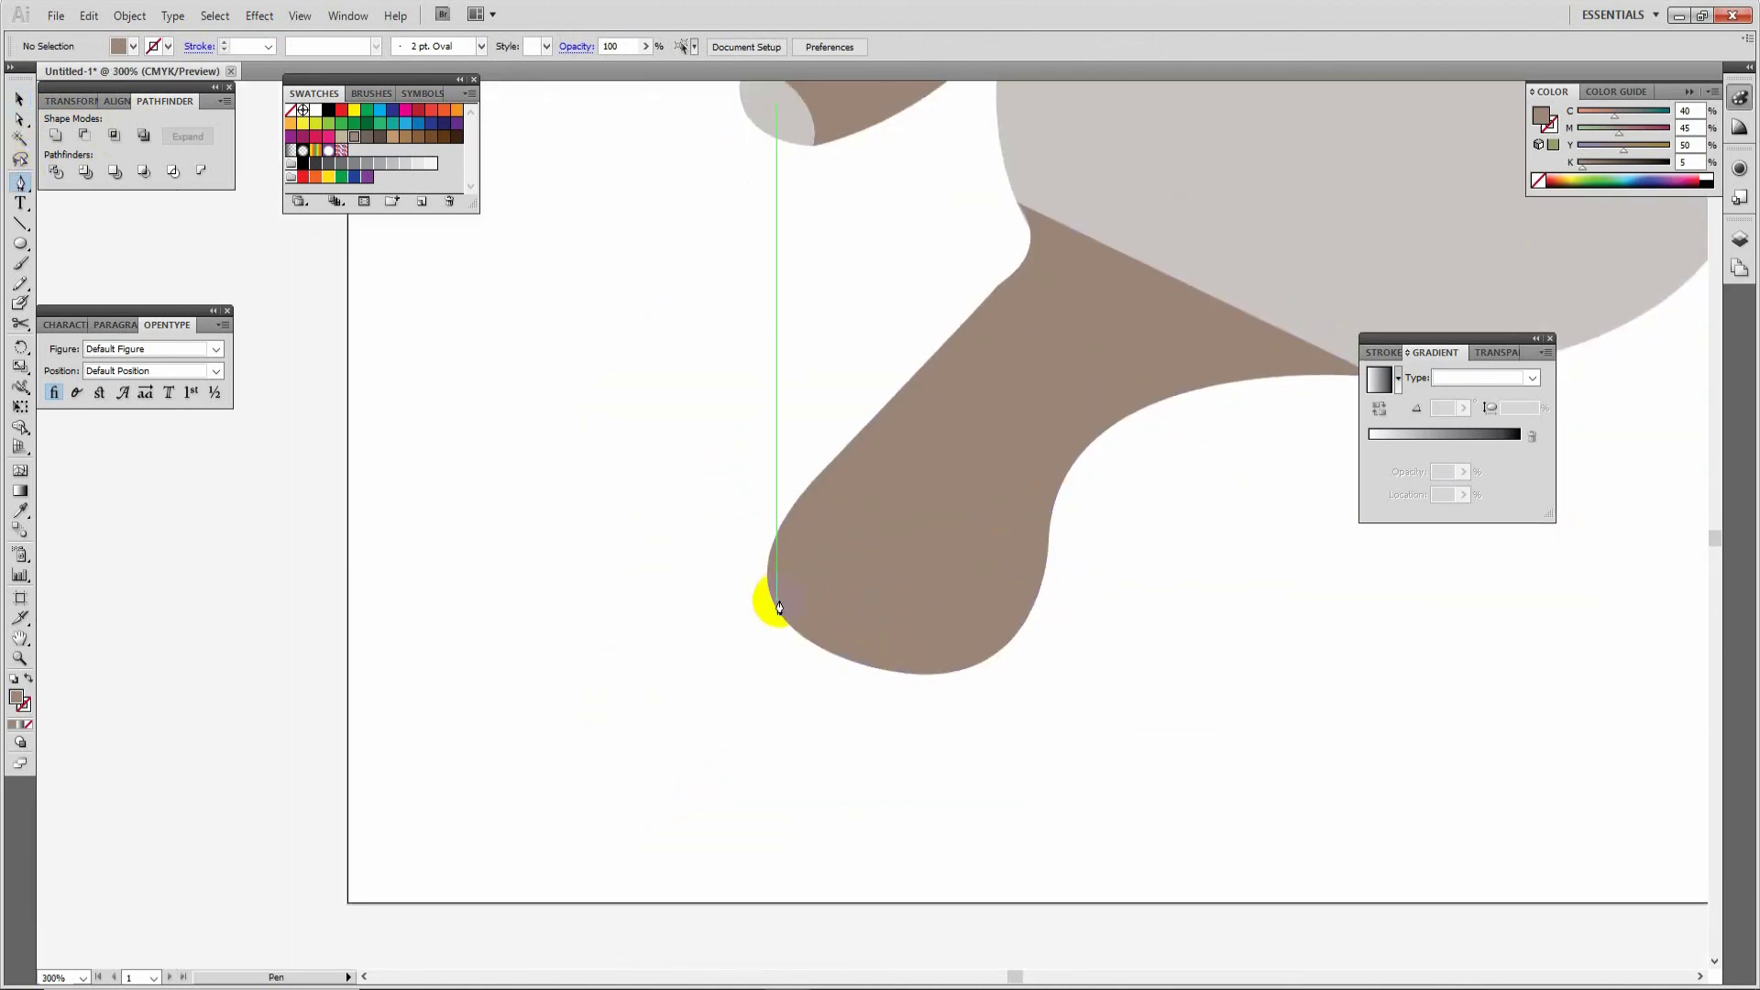
drag(773, 600, 800, 724)
drag(823, 656, 822, 656)
drag(770, 593, 762, 577)
Step: Fill the toenail with the arm tip's light grey using the Eyedropper and nudge it onto the foot's edge
click(20, 510)
click(813, 115)
key(v)
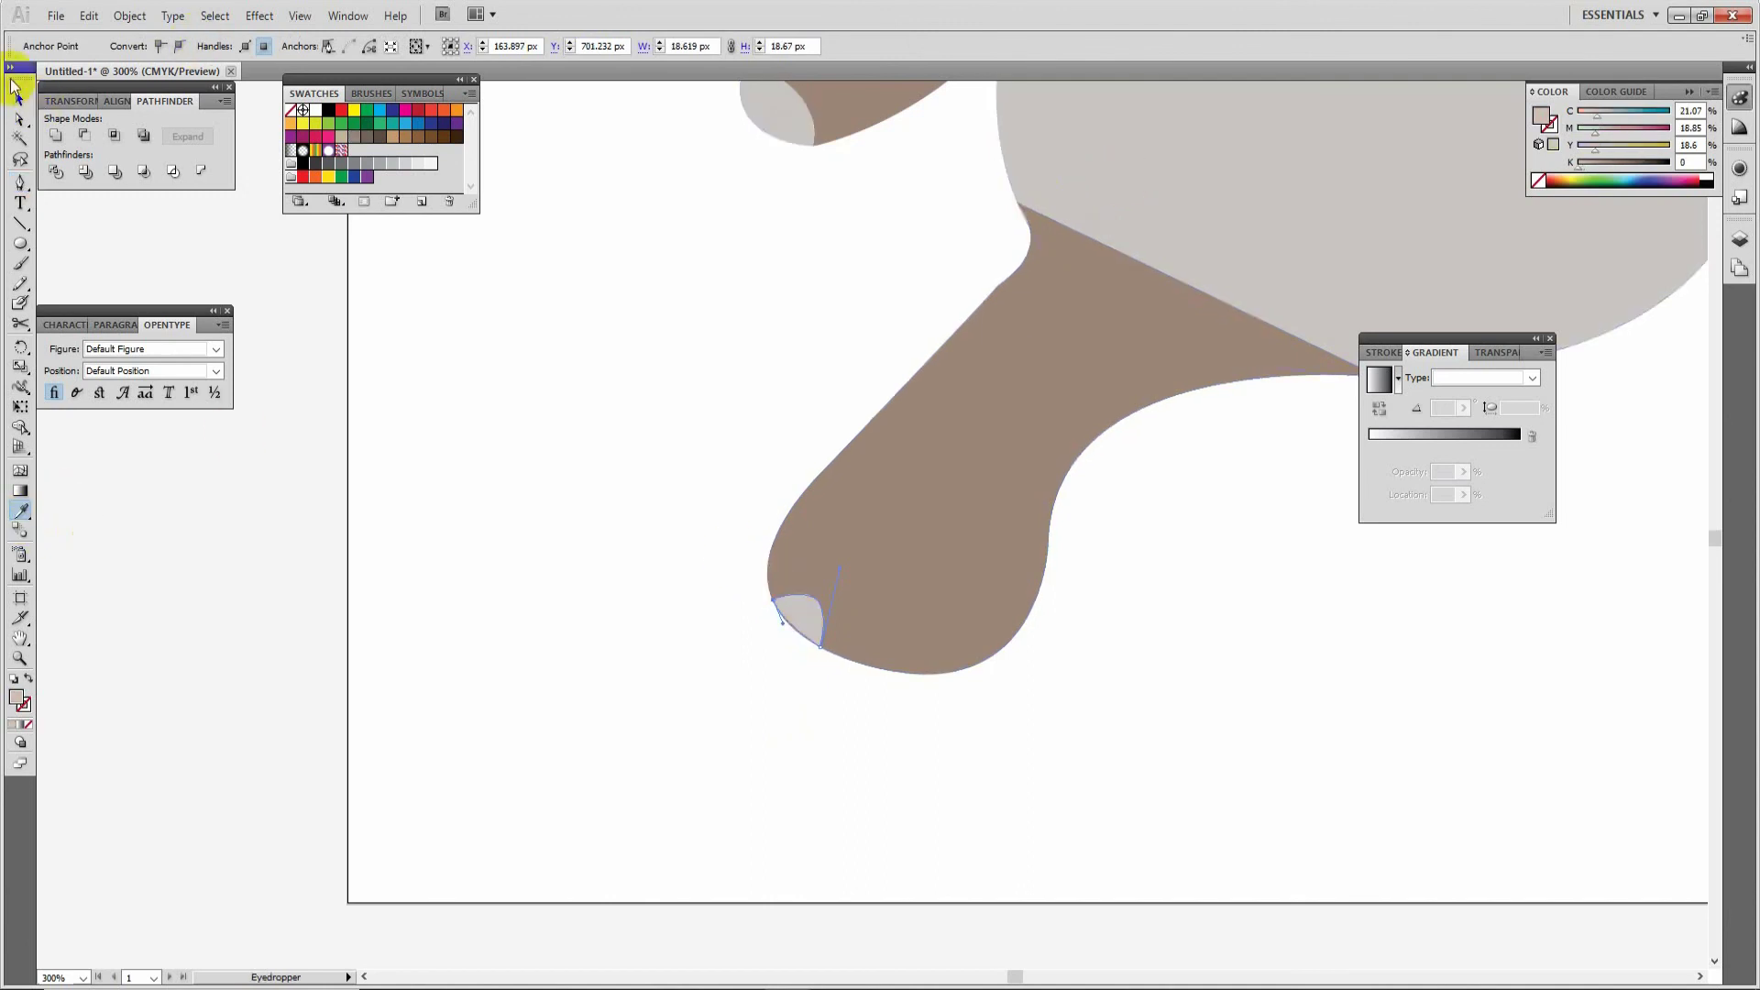
click(762, 680)
click(800, 619)
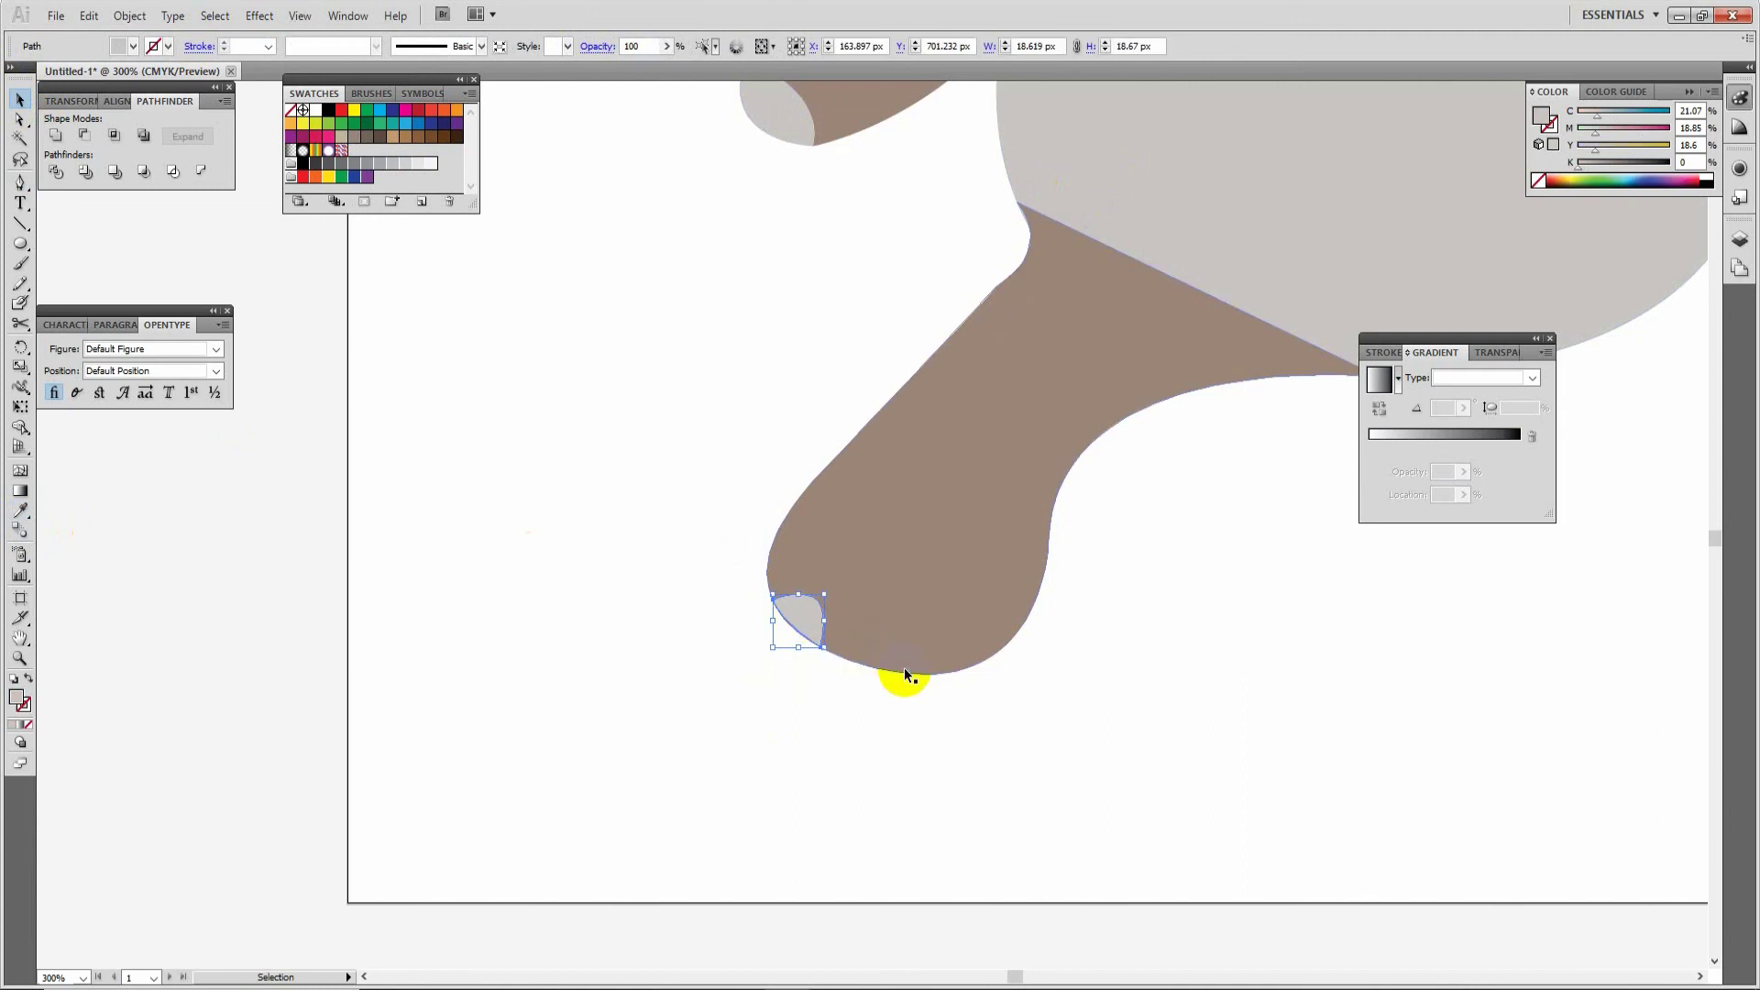
key(Right)
key(Right)
key(Down)
click(900, 697)
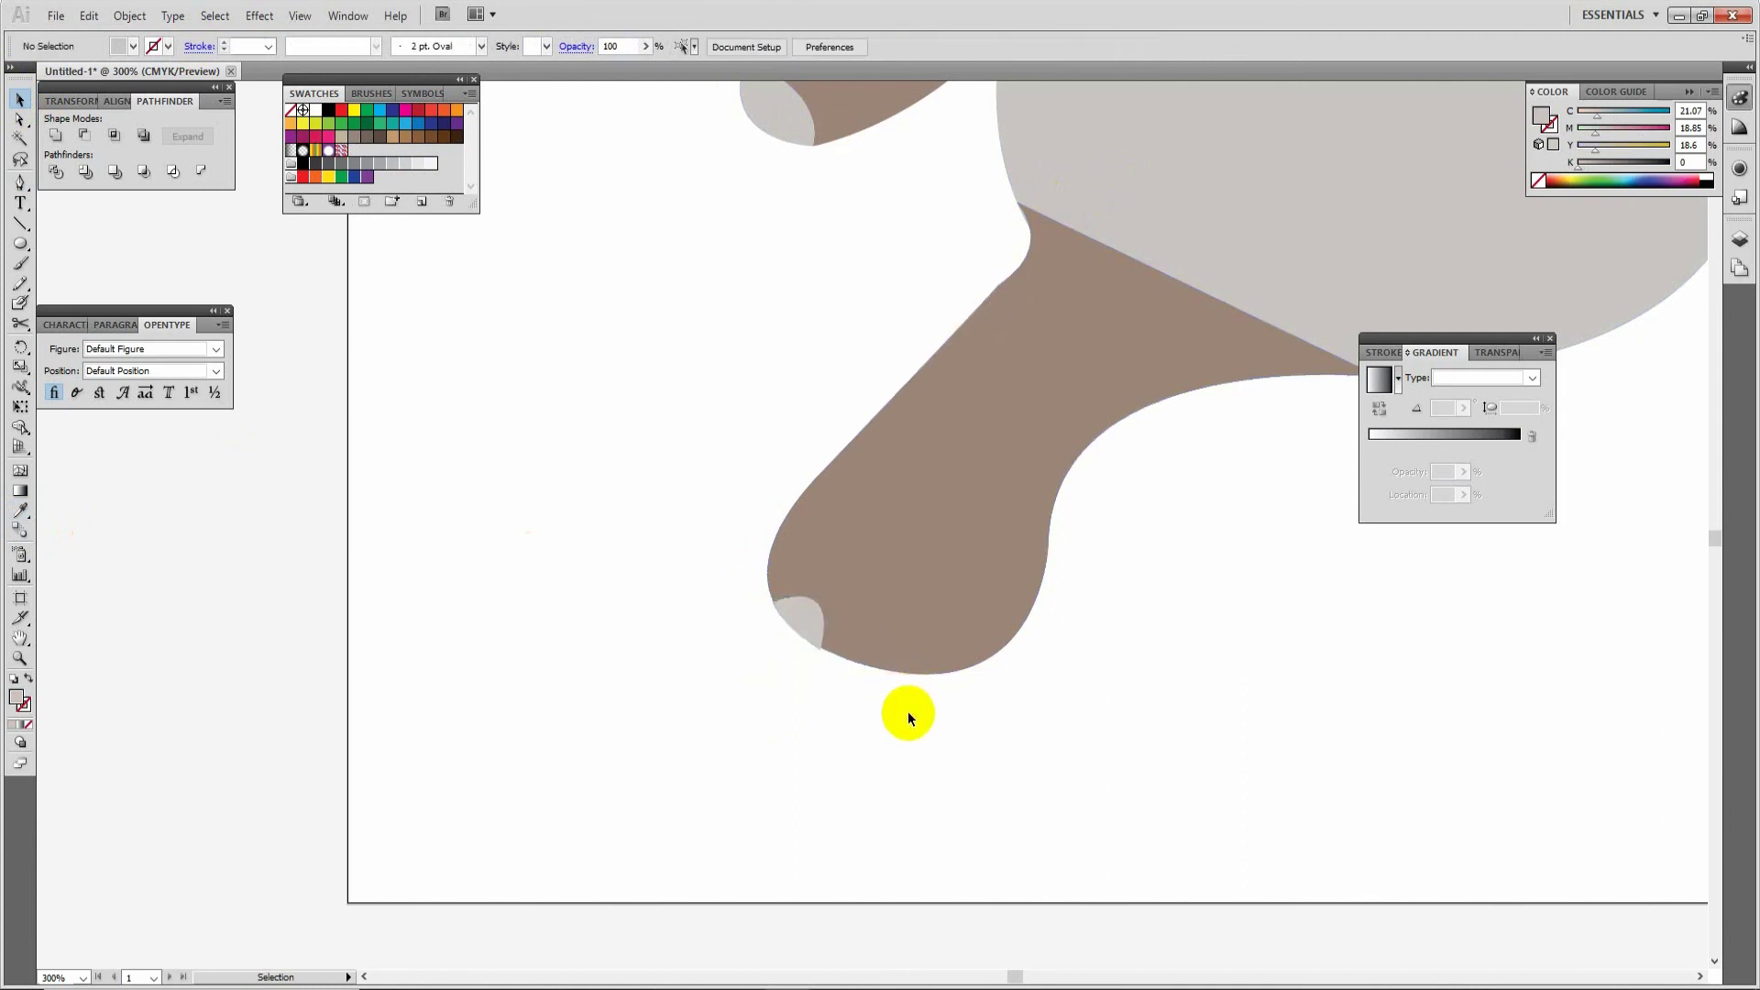
Step: Add a second toenail as a copy rotated to follow the foot's bottom edge, and fine-tune the first toenail's position
drag(823, 649, 901, 673)
click(972, 726)
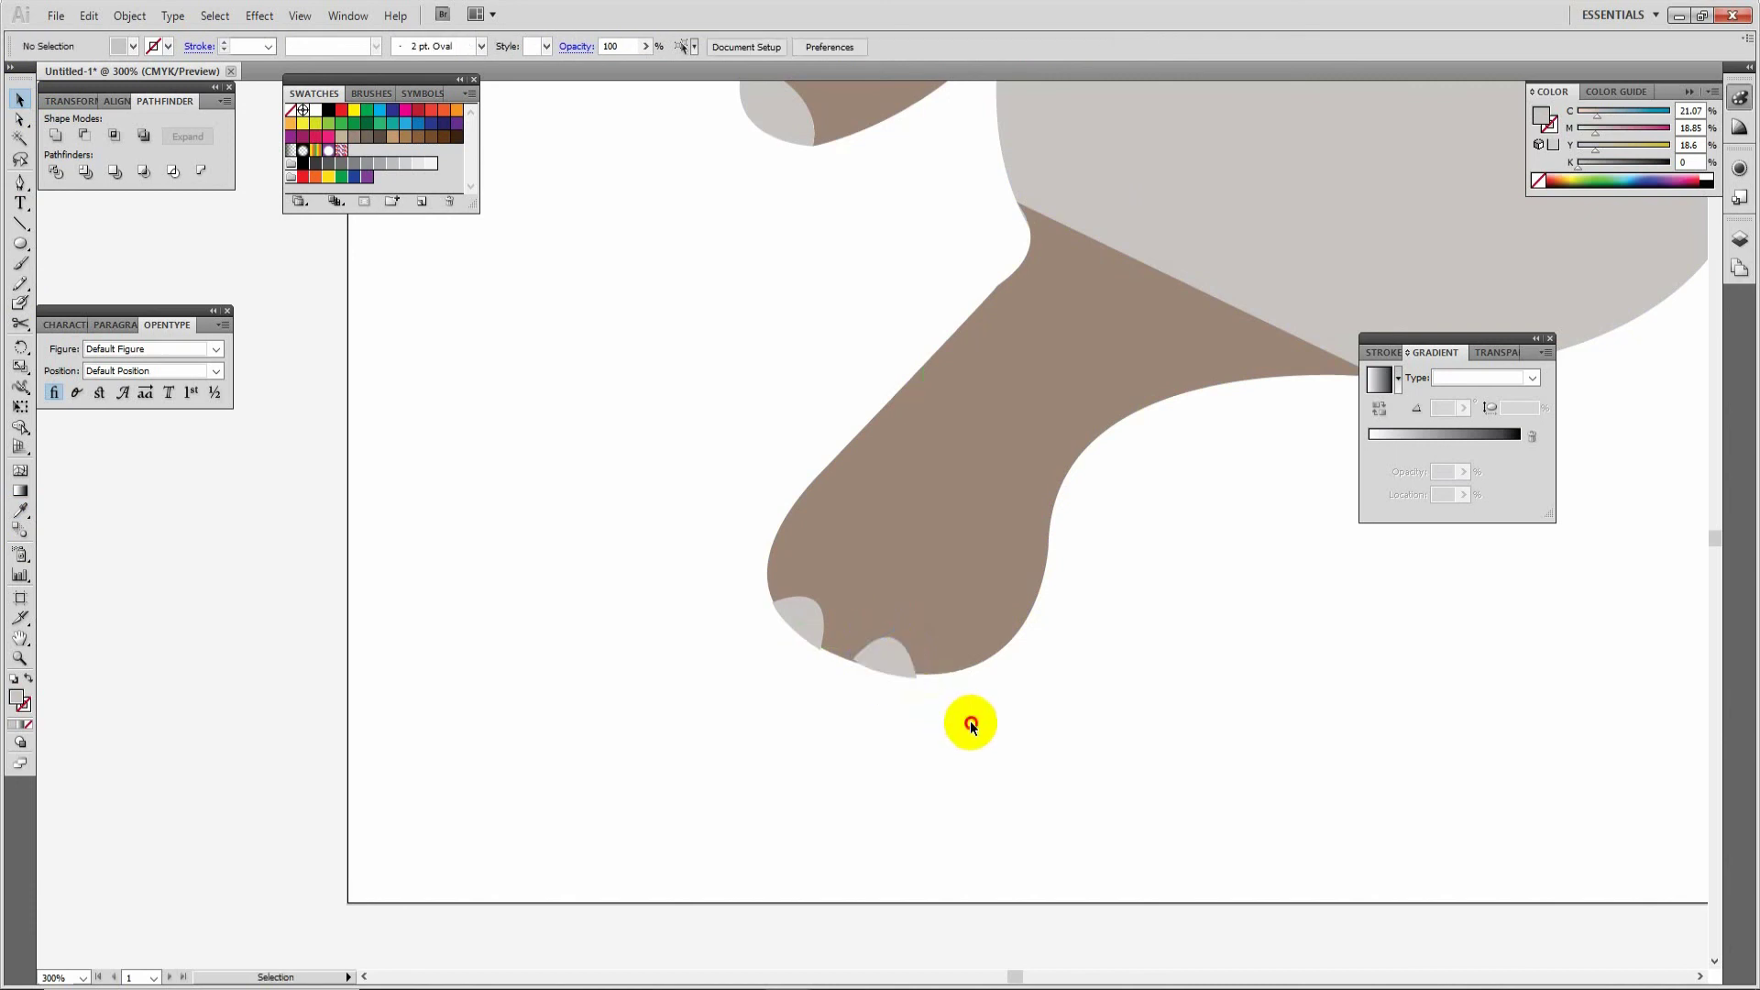
click(894, 667)
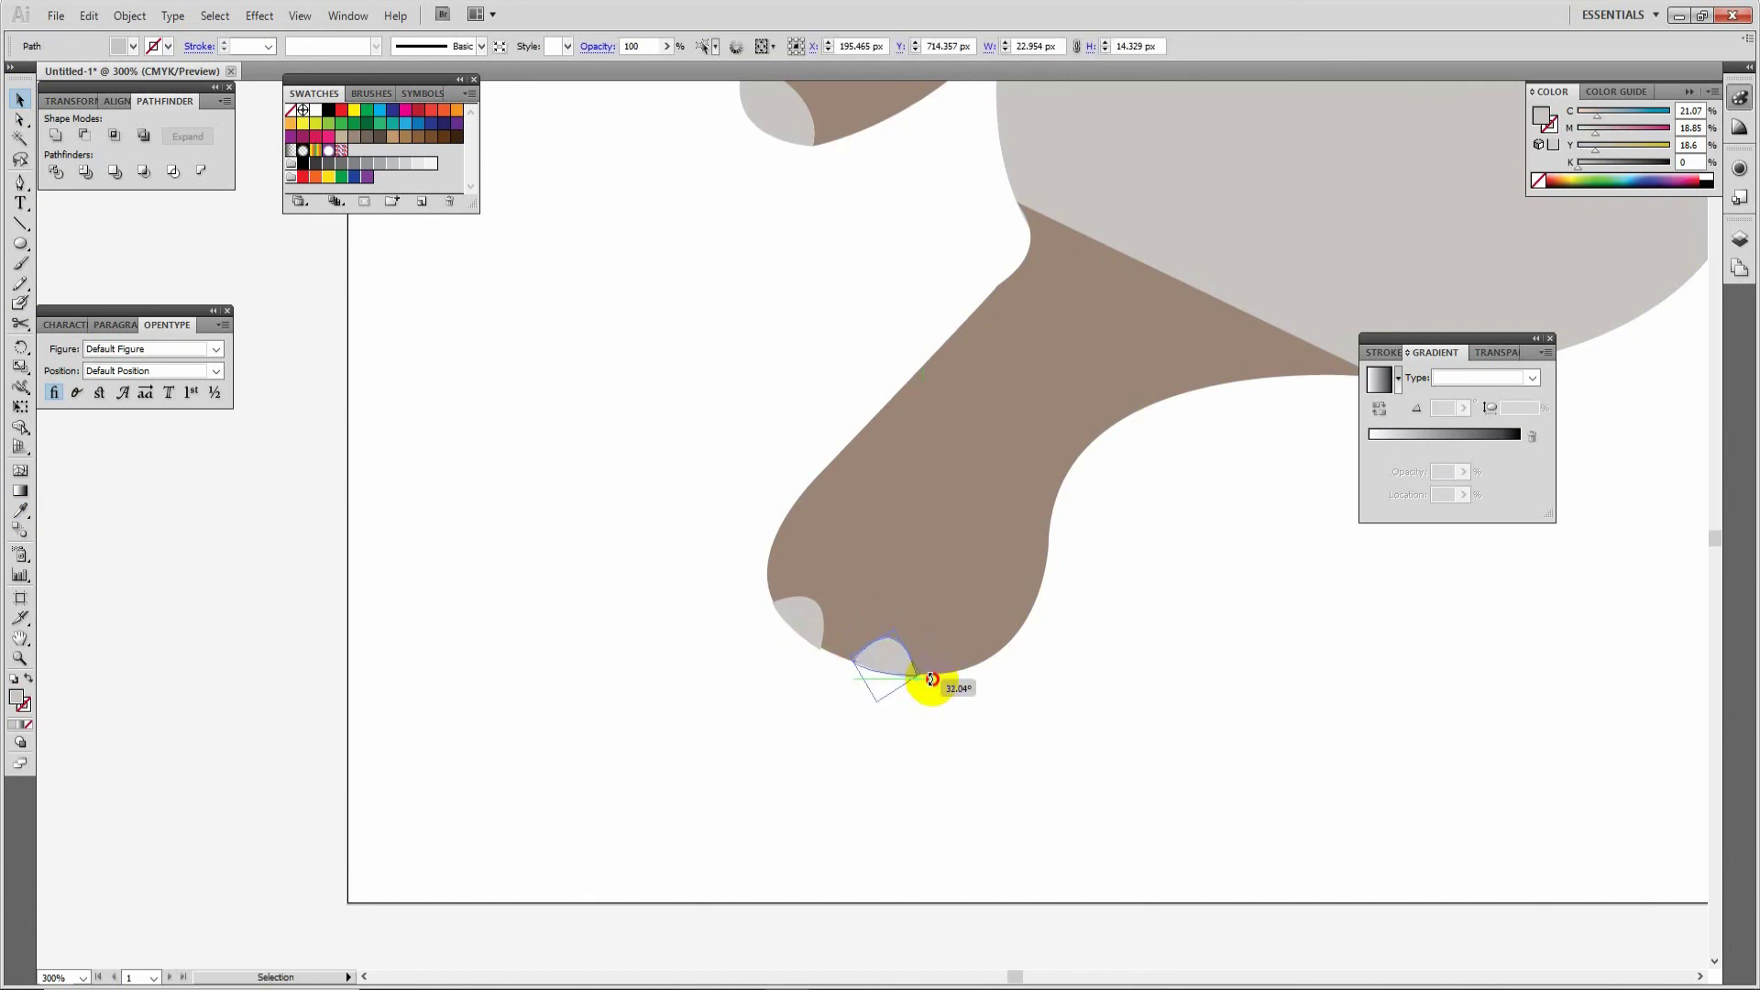
click(941, 709)
click(810, 634)
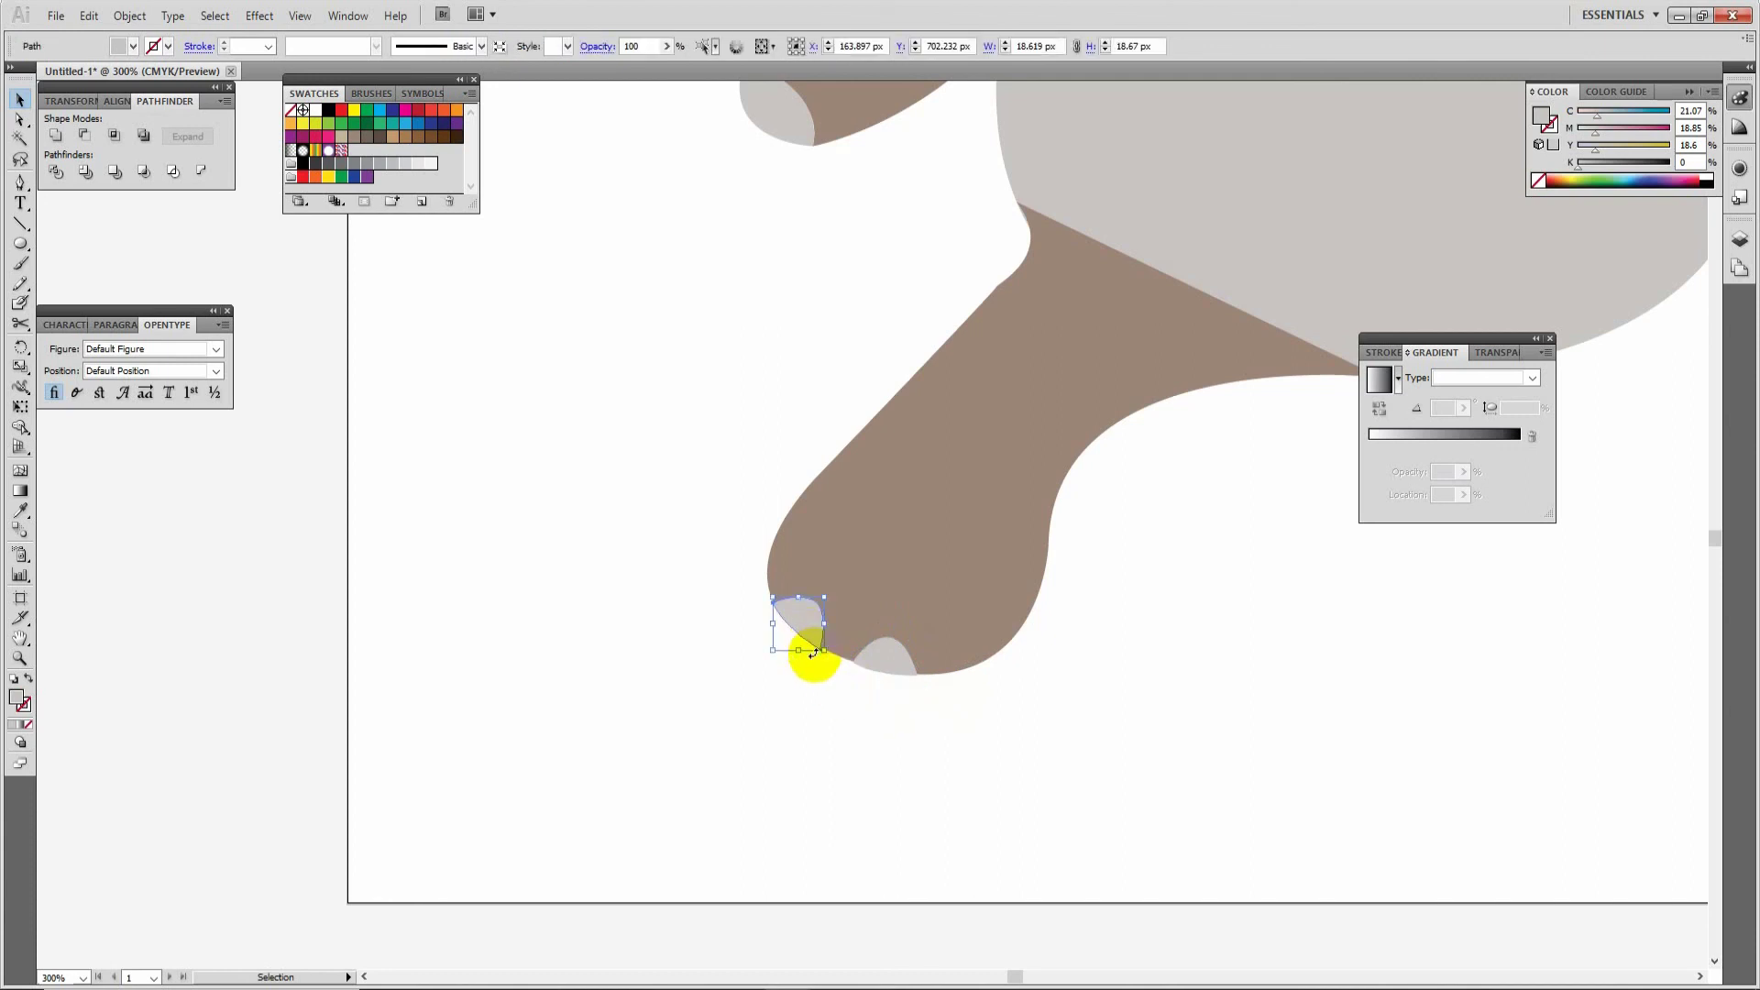
click(887, 772)
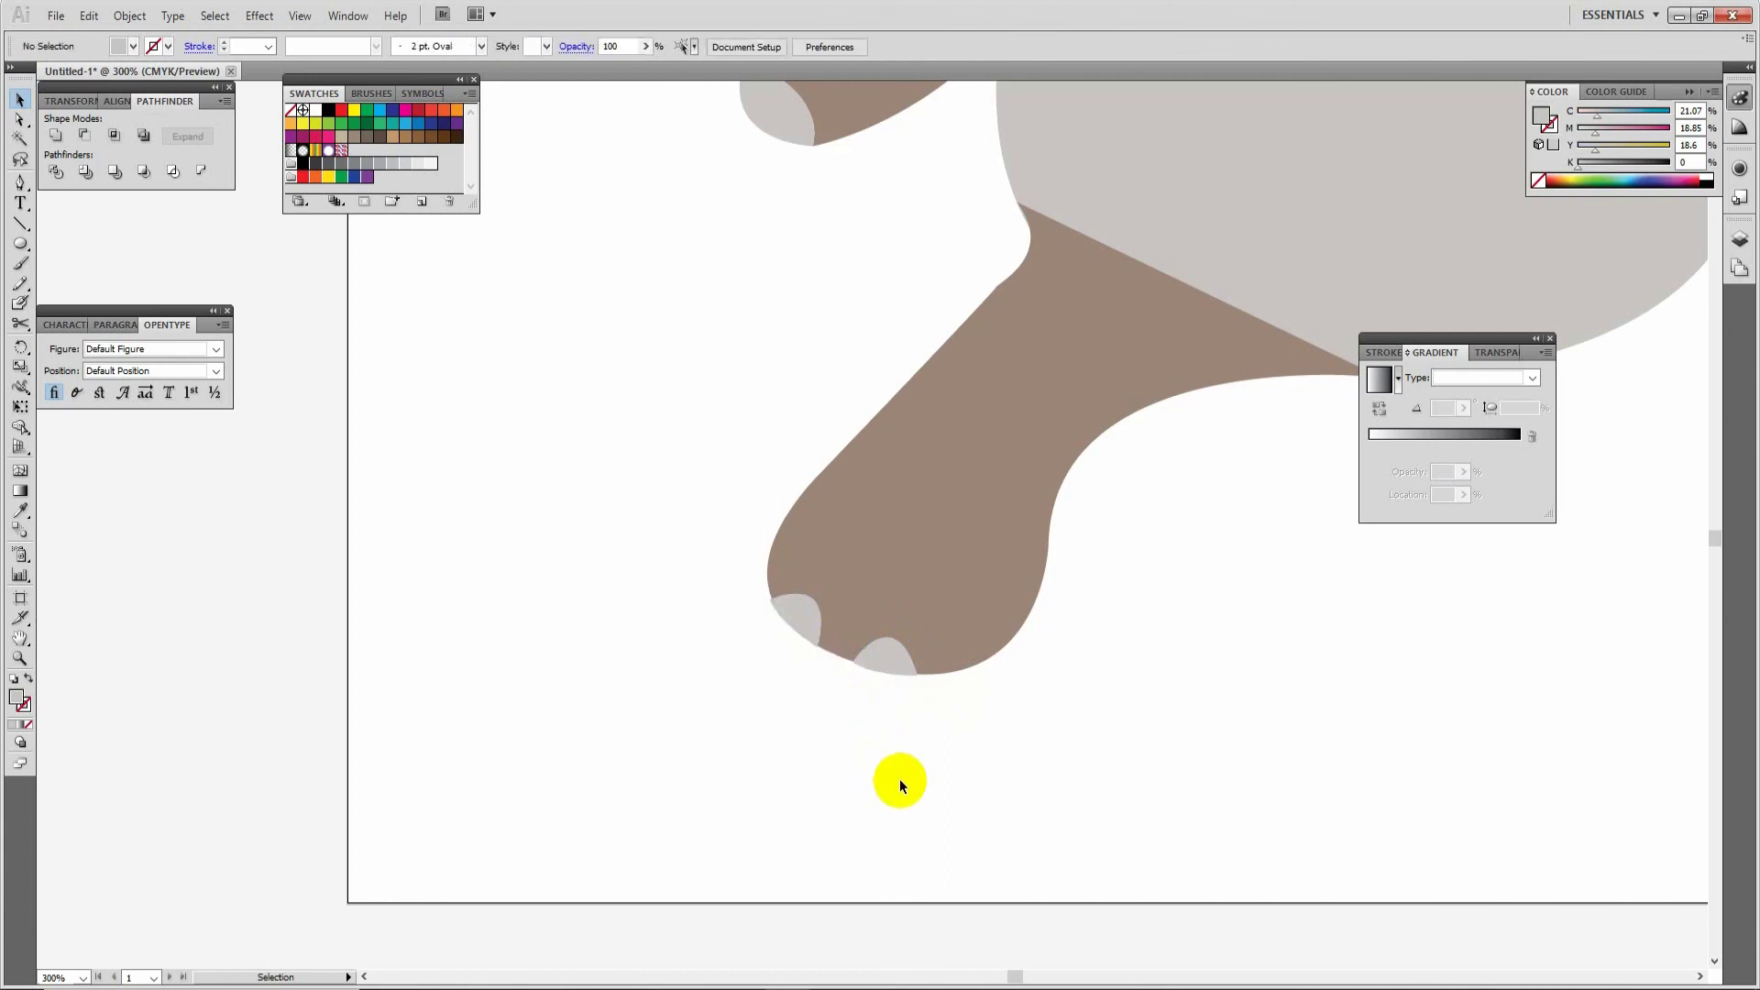
Step: Group the leg with its toenails and add a mirrored copy across the body's centre as the right leg
key(ctrl+minus)
key(ctrl+minus)
key(ctrl+minus)
key(ctrl+minus)
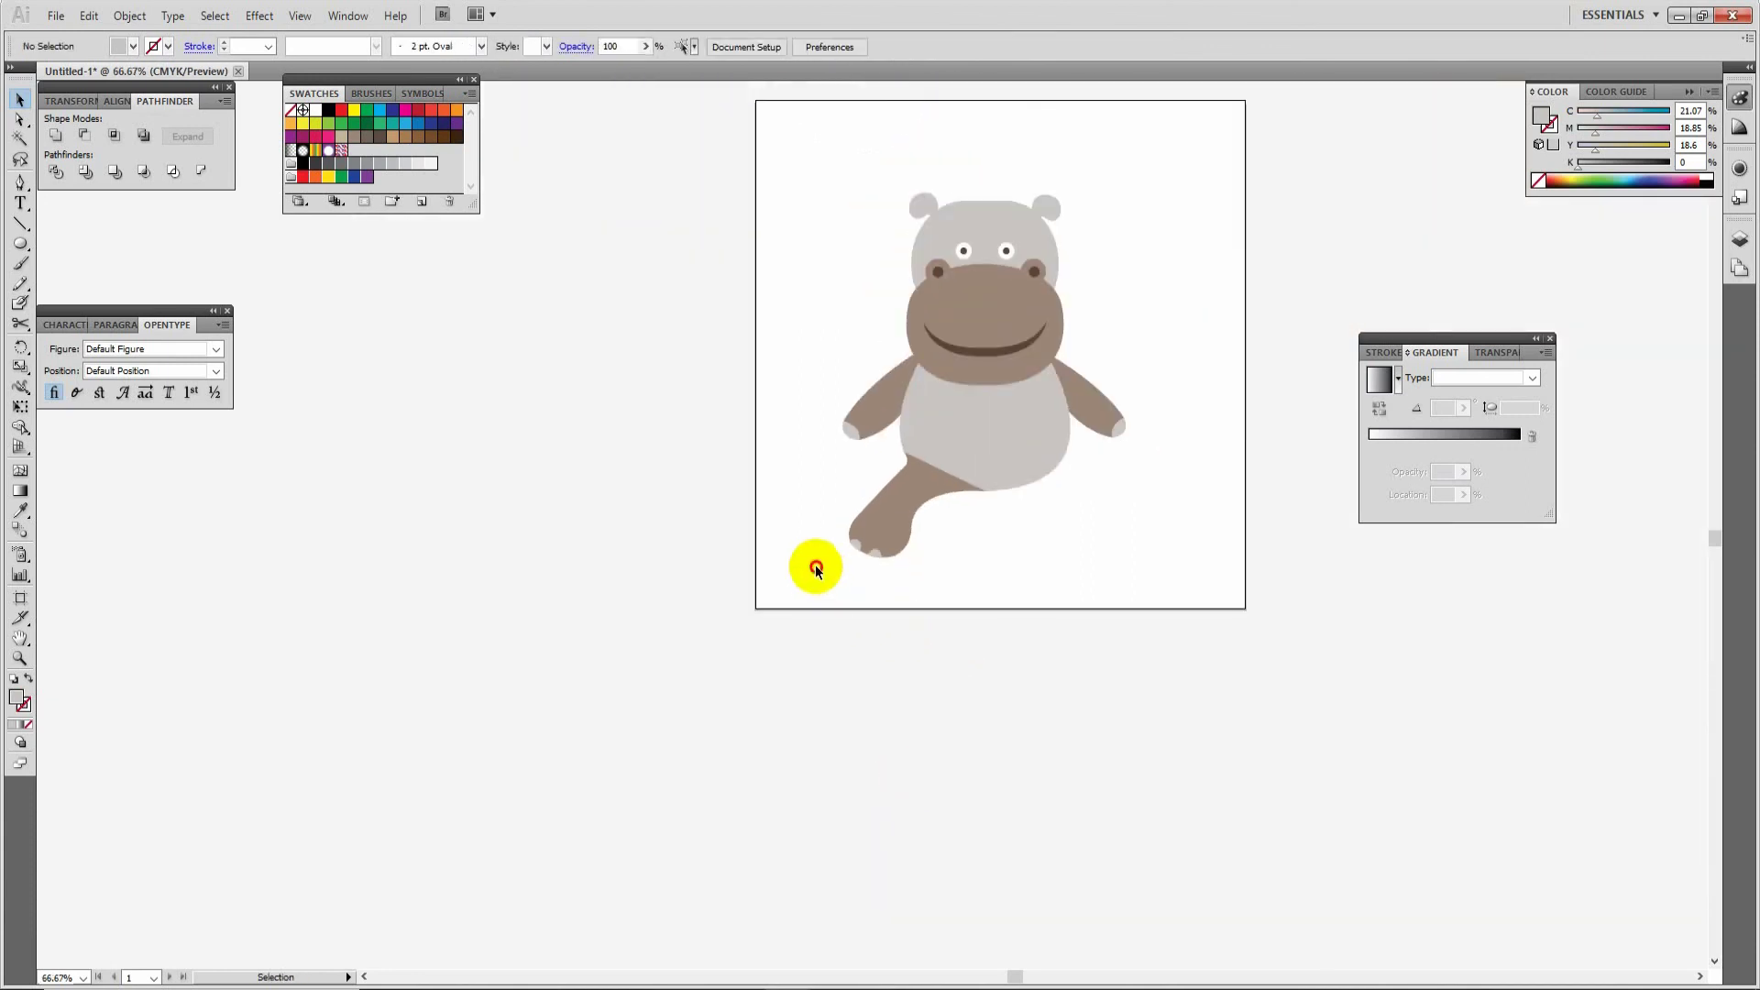
click(907, 521)
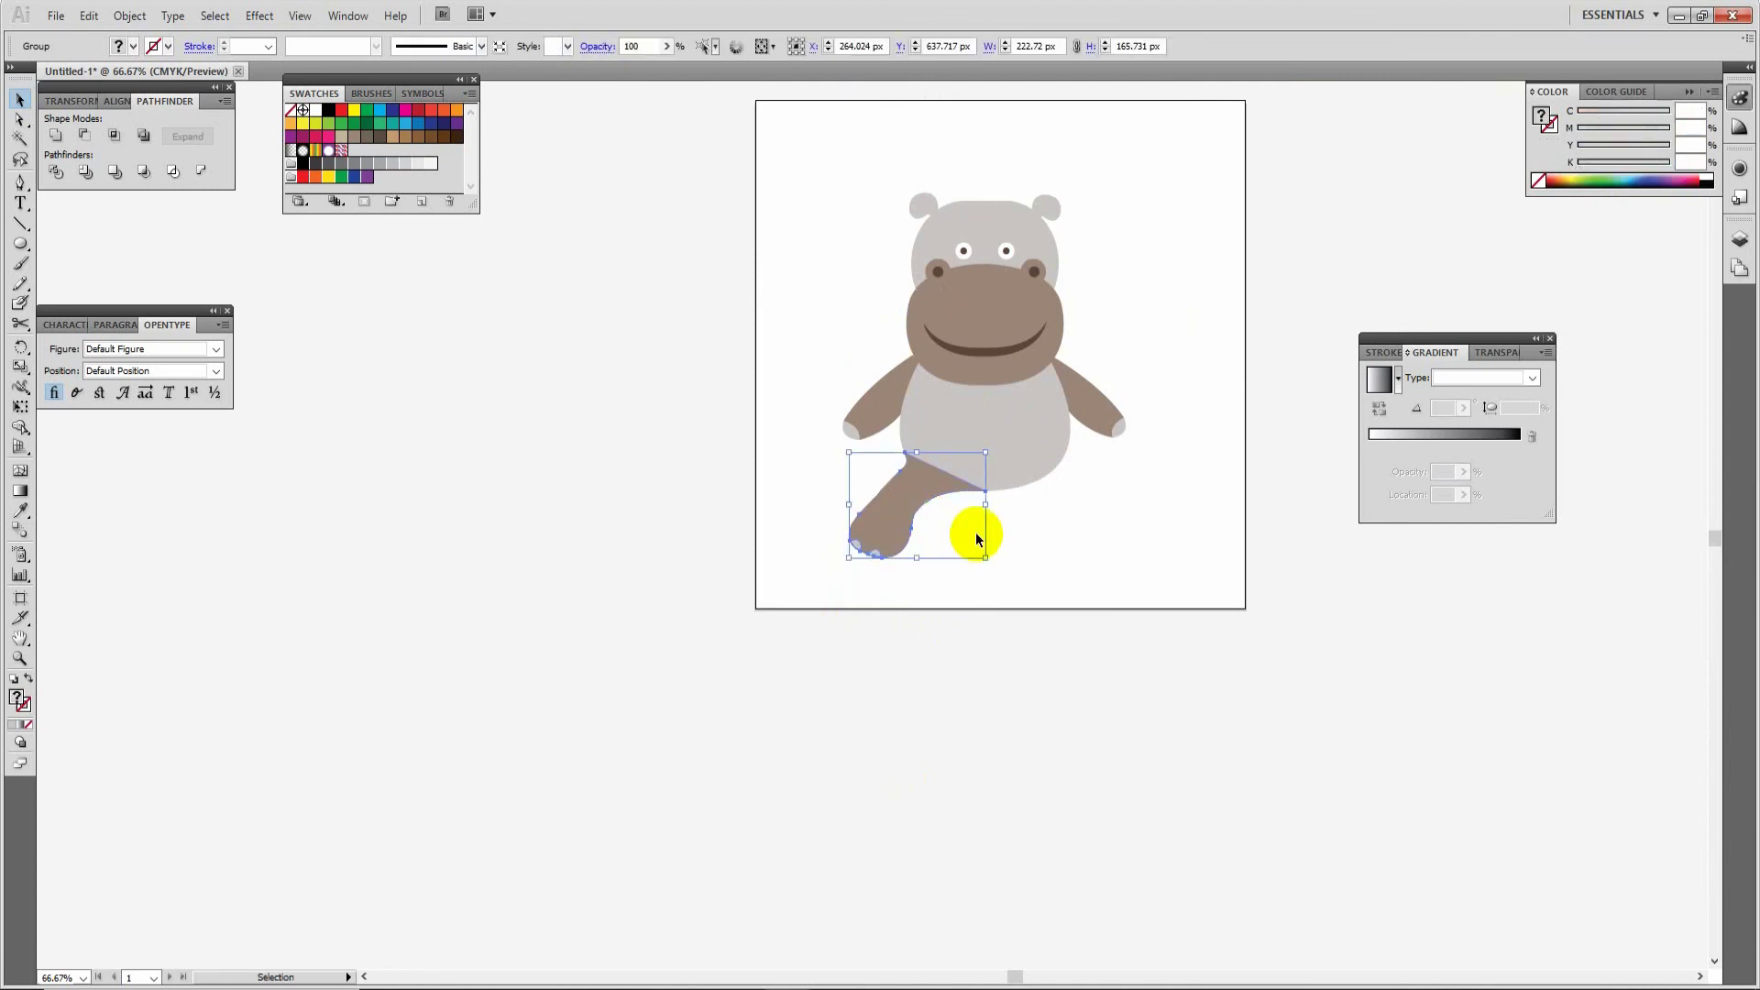
key(v)
drag(849, 506, 1120, 537)
click(1195, 489)
Step: Send both legs behind the body
click(1086, 499)
shift+click(889, 519)
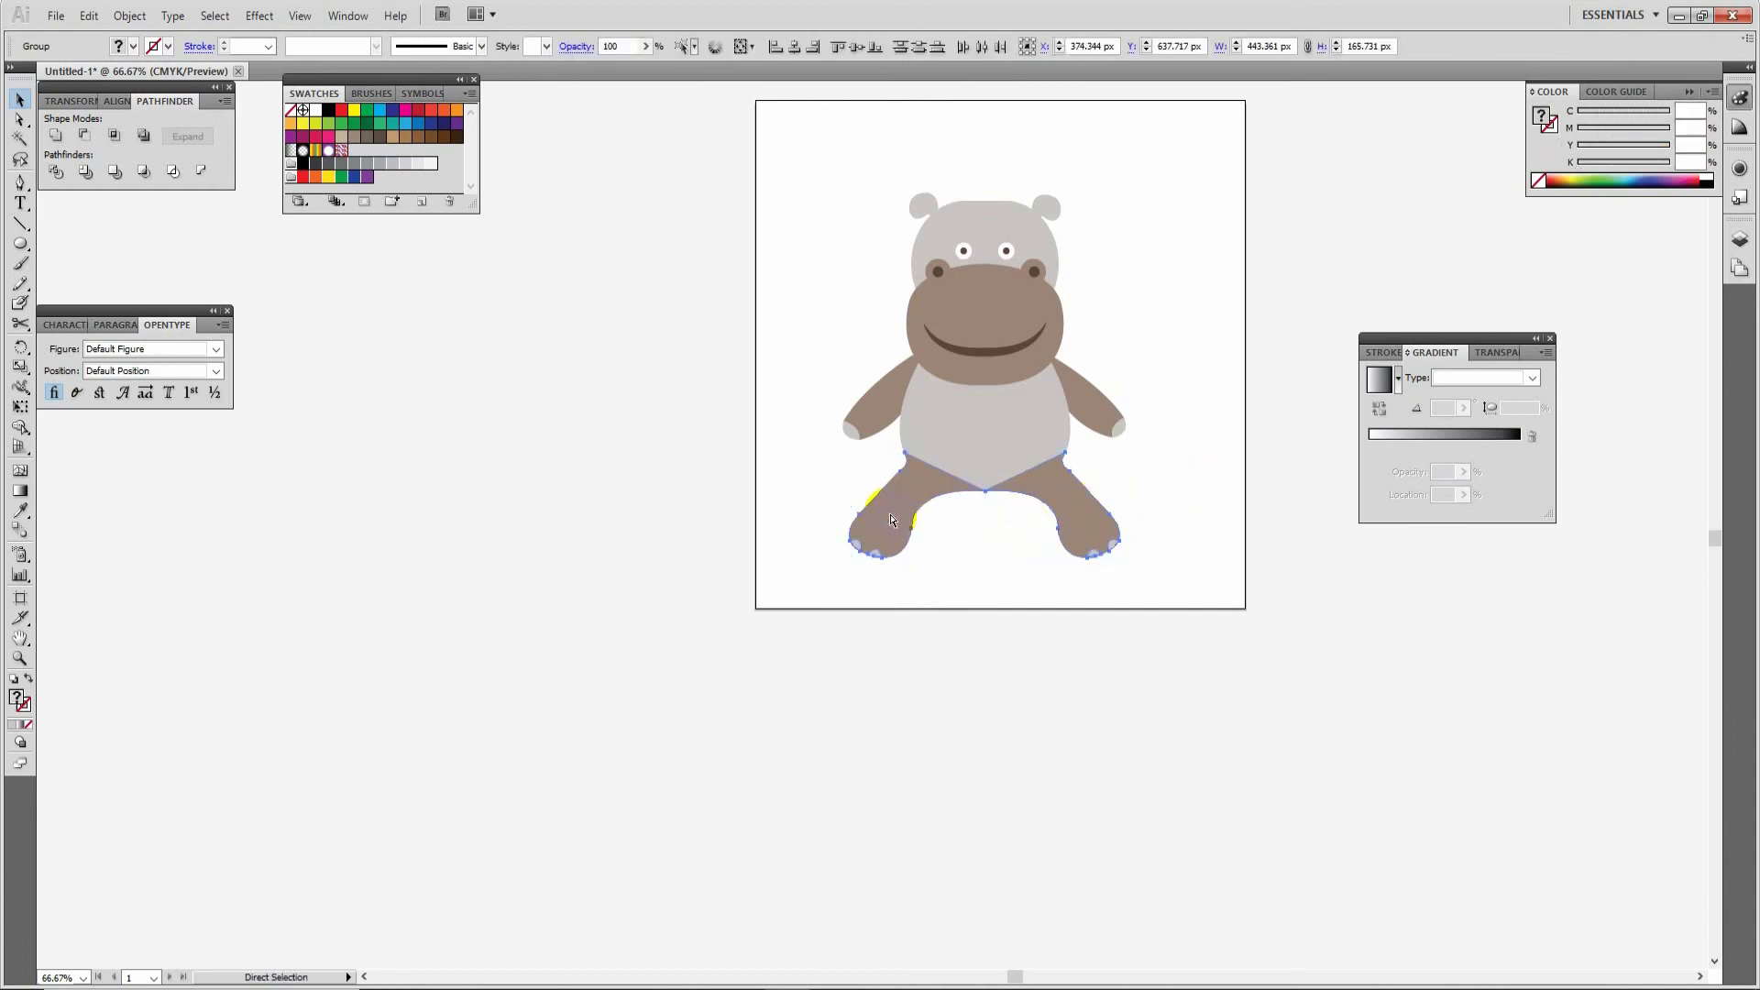
click(926, 518)
click(851, 201)
Step: Group the whole hippo and centre it on the artboard at X 400 px, Y 400 px
drag(797, 188, 1149, 536)
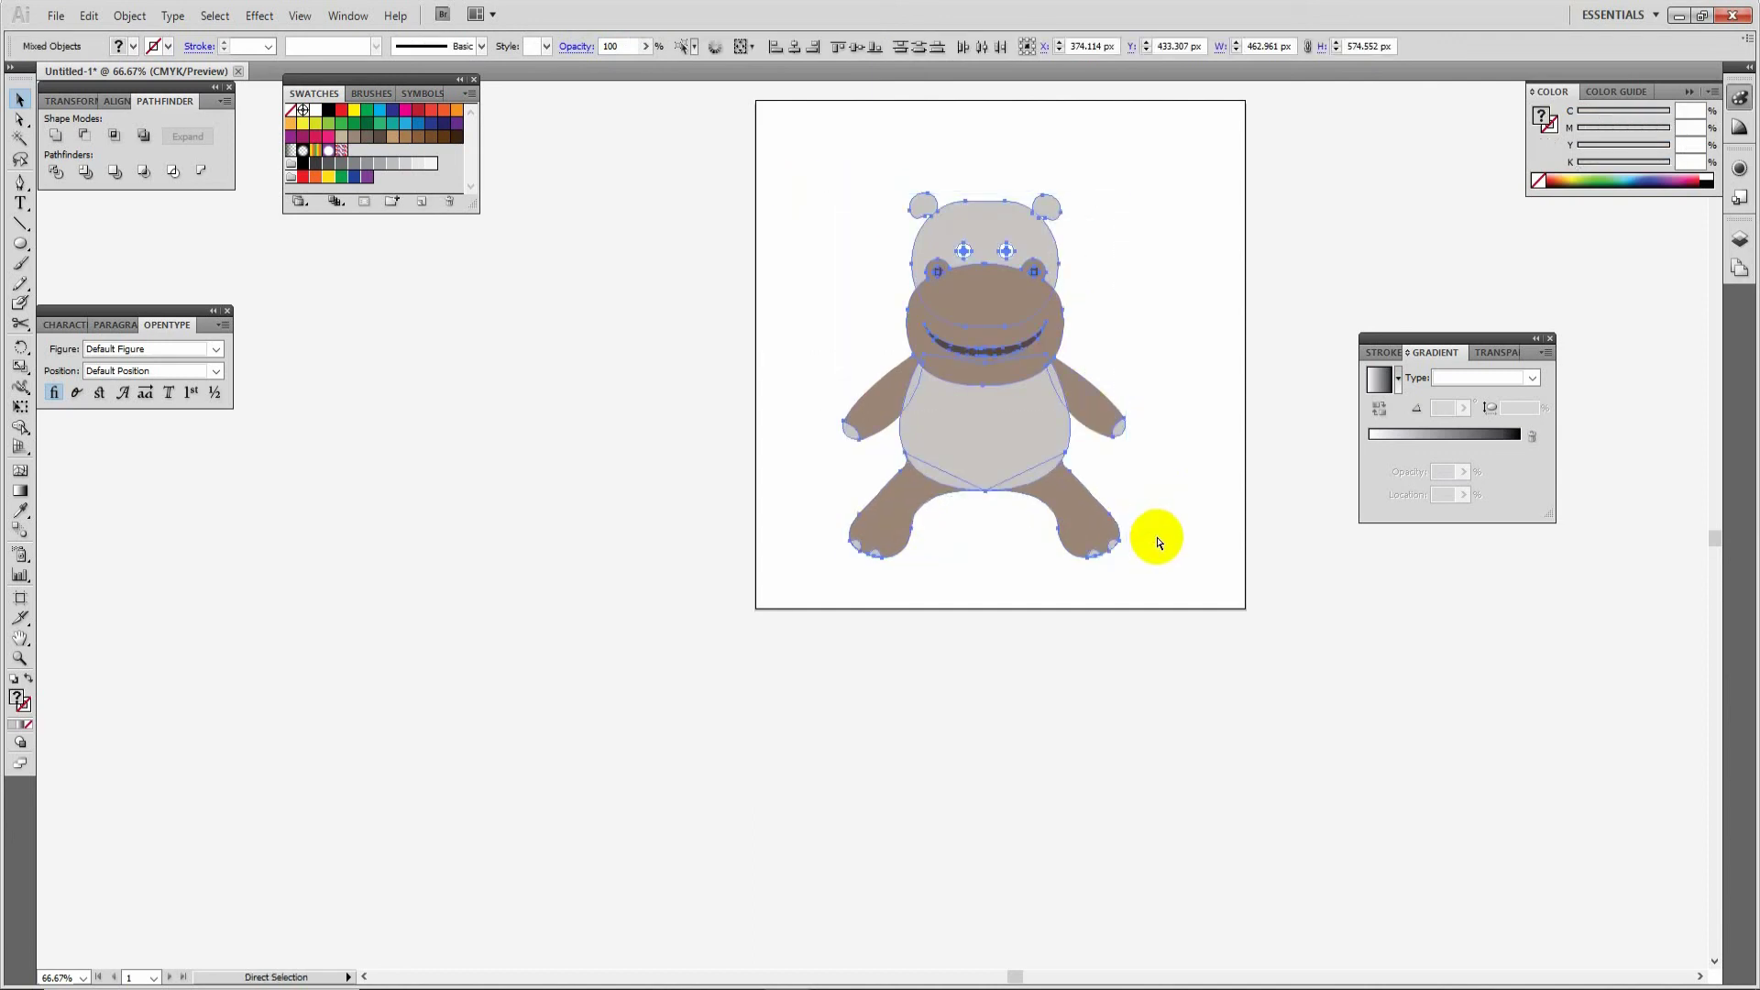
text(v400)
click(944, 46)
text(400)
key(Return)
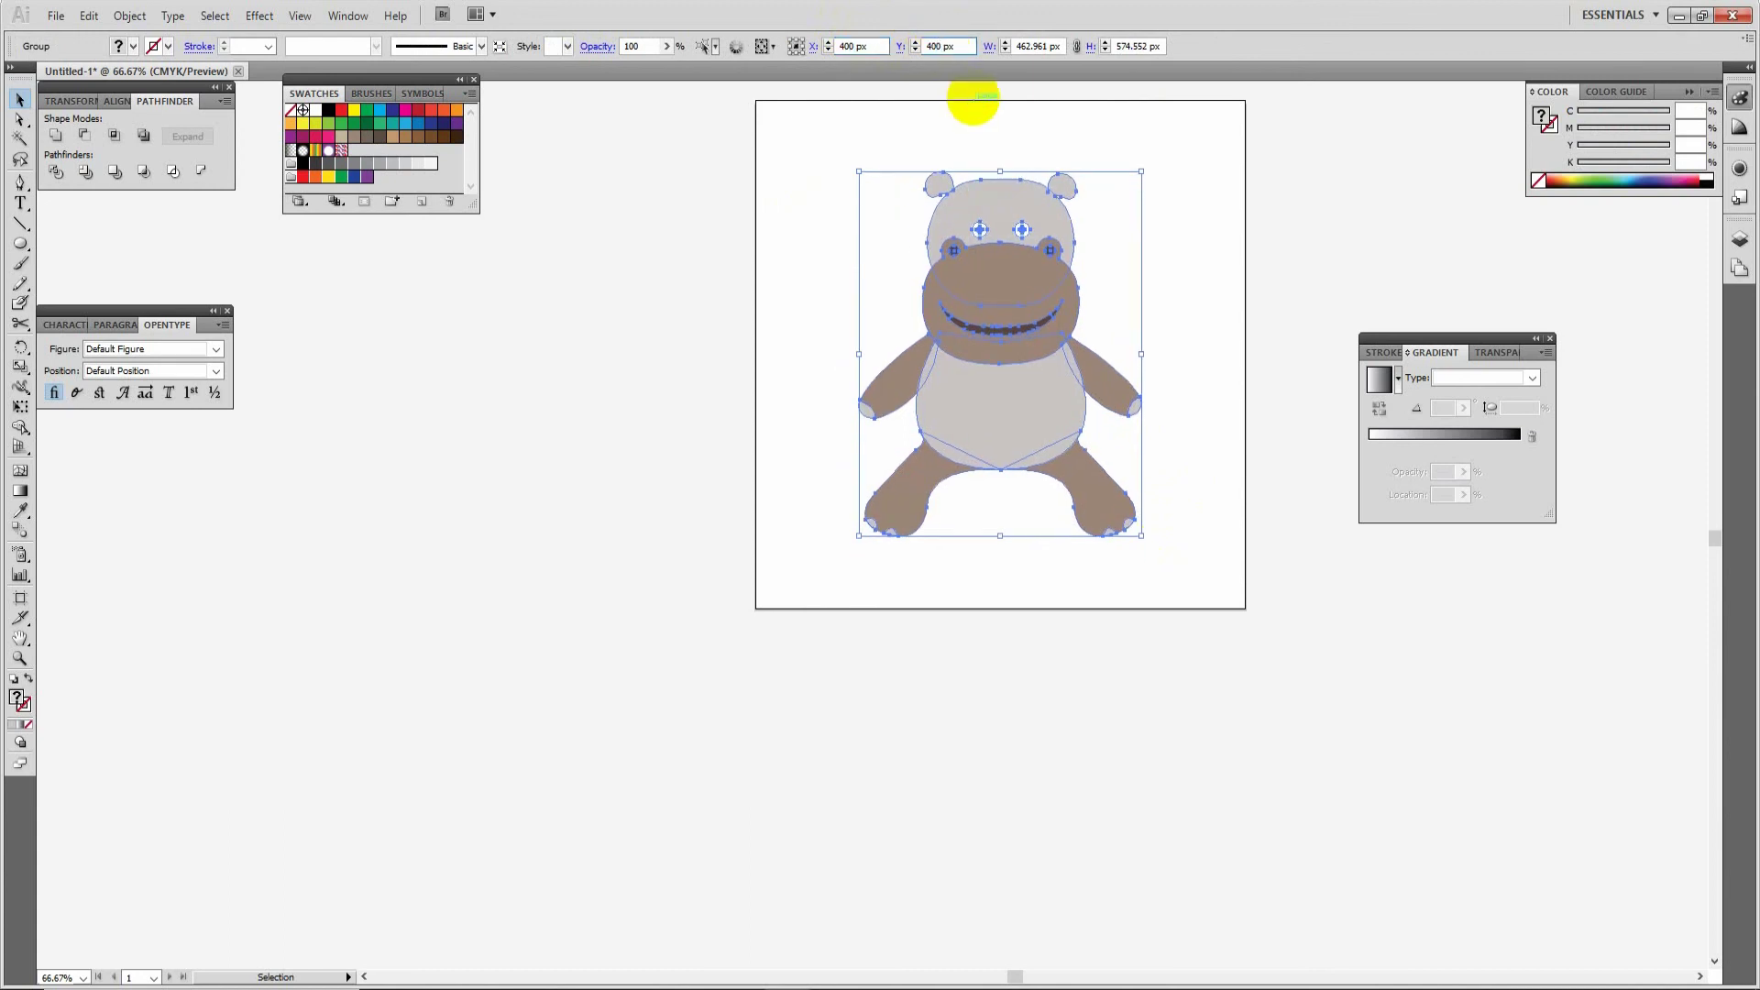
Step: Scale the hippo group up slightly from its centre and deselect it
drag(1141, 536, 1157, 557)
click(1307, 200)
drag(1098, 157, 1041, 271)
key(ctrl+plus)
drag(1123, 169, 1055, 234)
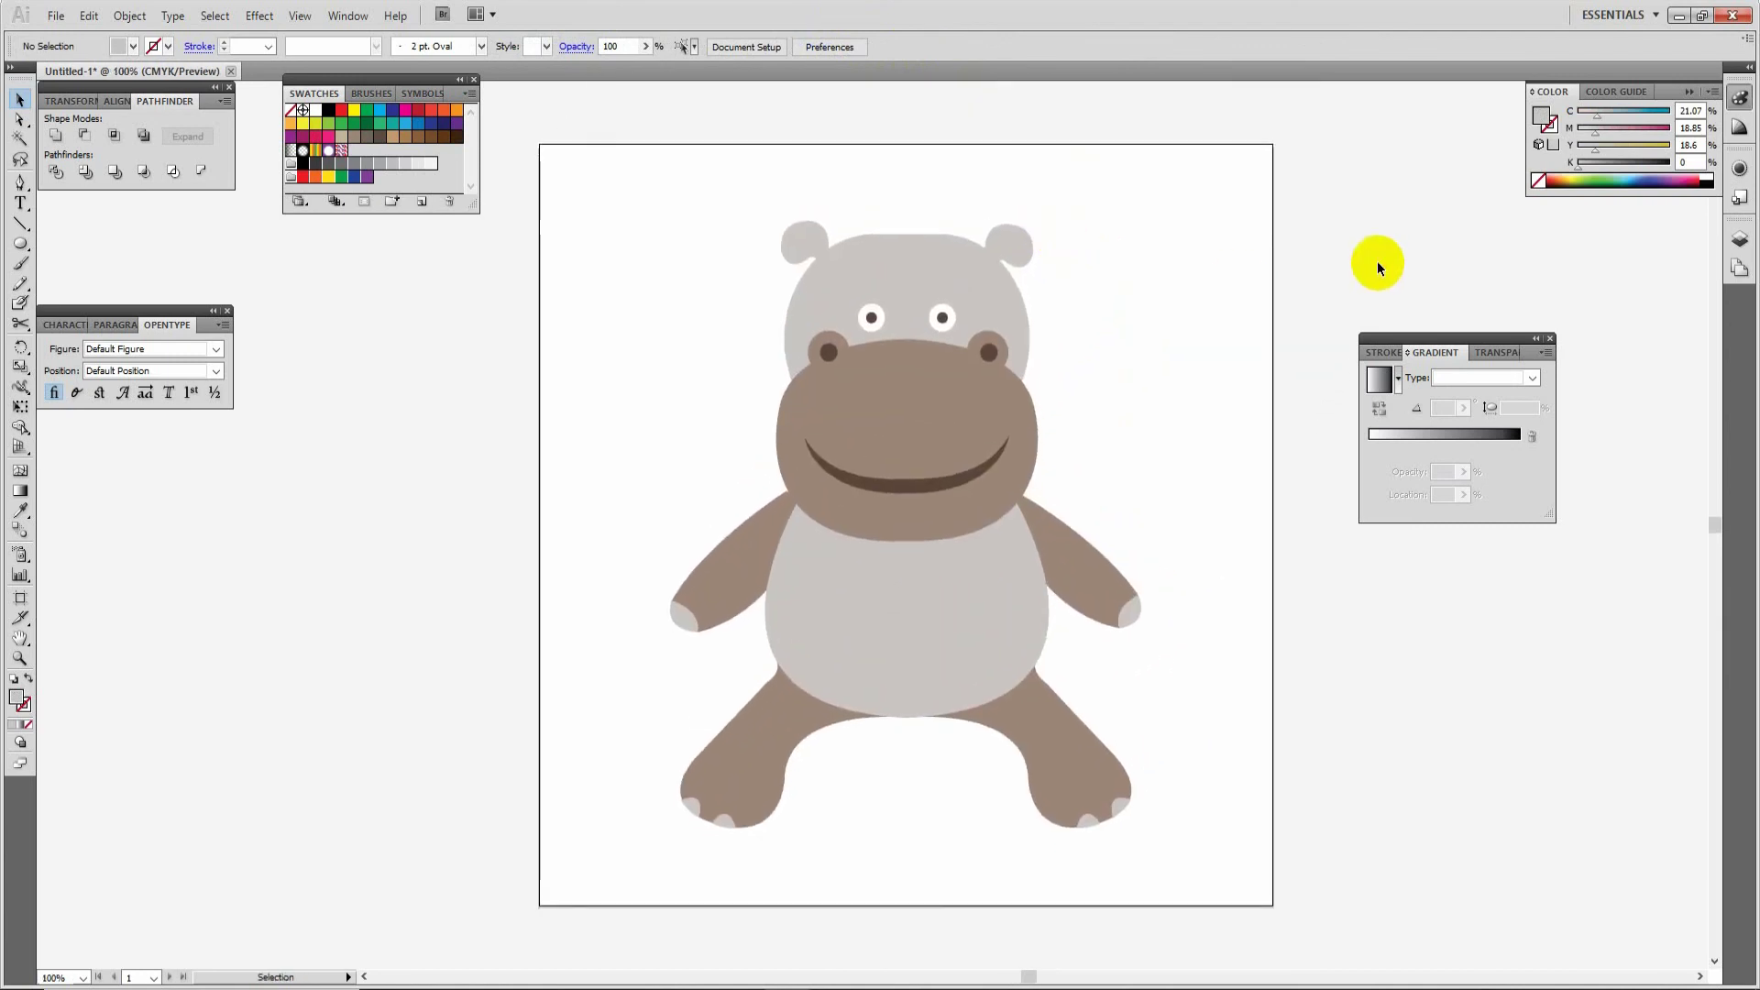